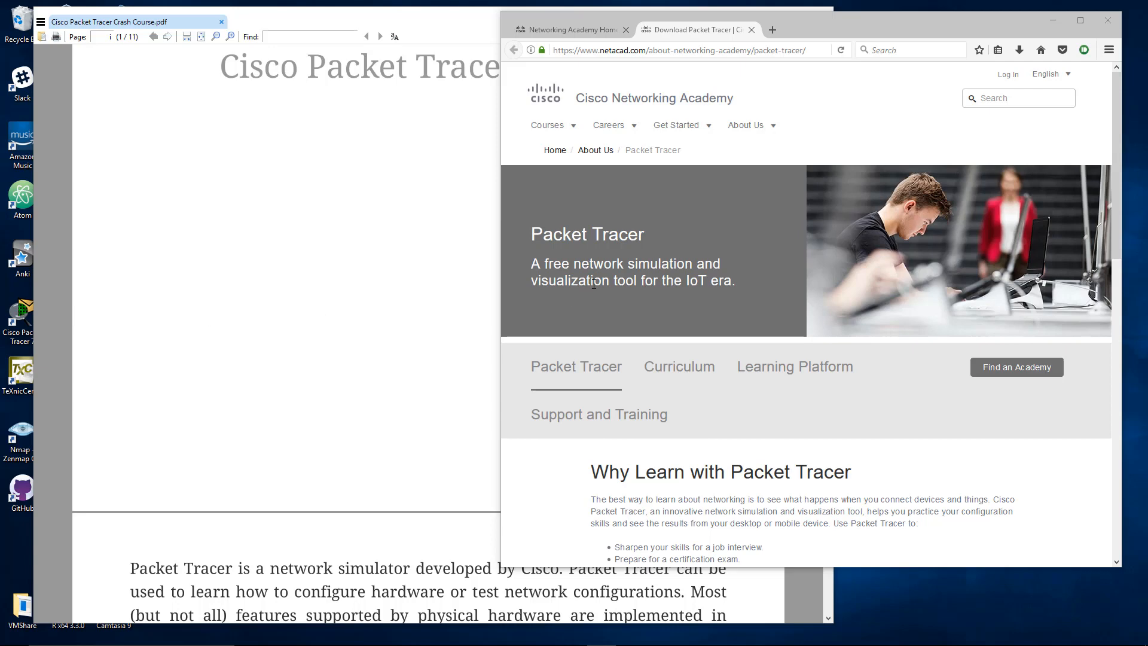
Step: Bring the SumatraPDF Packet Tracer Crash Course guide in front of Firefox
click(335, 181)
Step: Scroll the guide to 'Register on NetAcad' and bring the NetAcad Packet Tracer page forward
scroll(341, 187, down, 6)
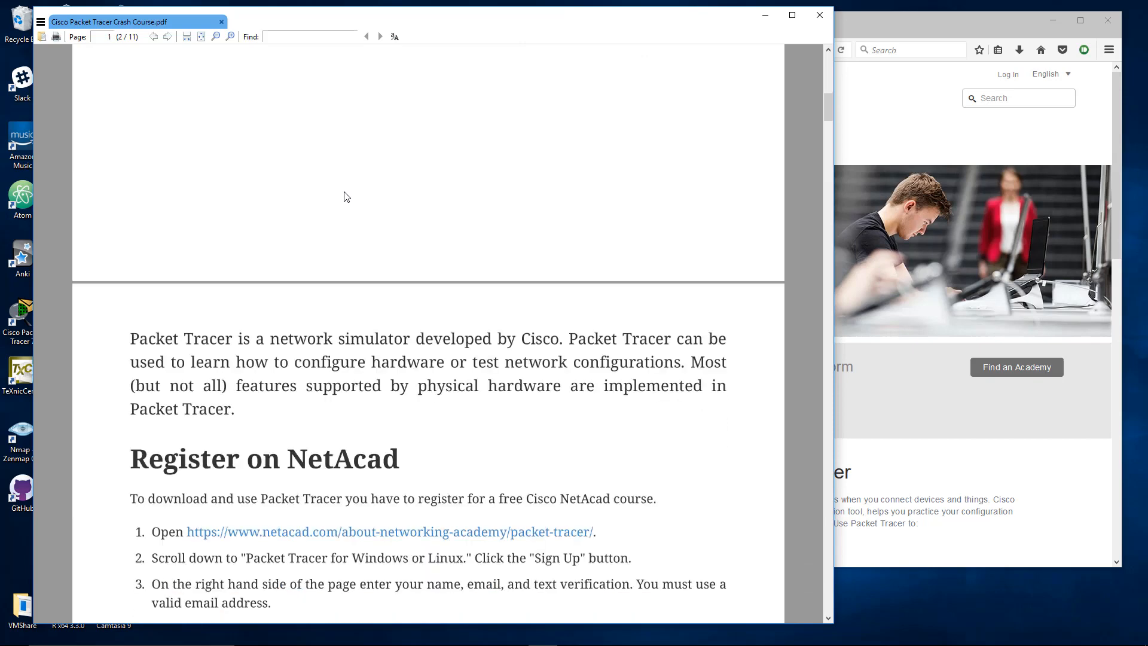
scroll(345, 197, down, 2)
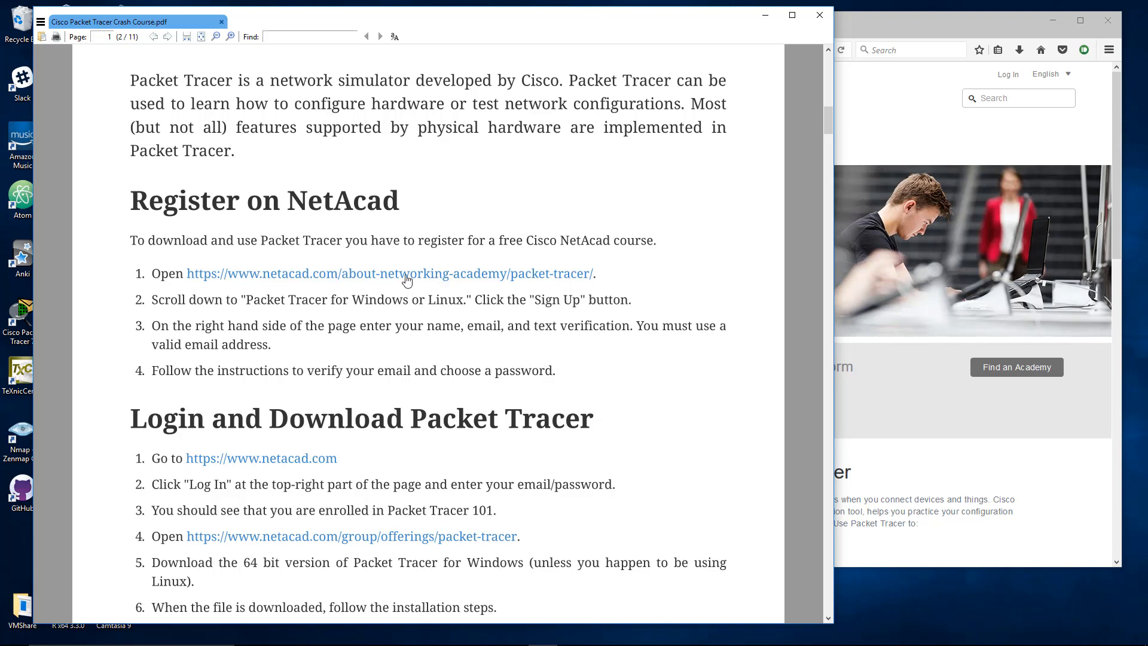
click(905, 113)
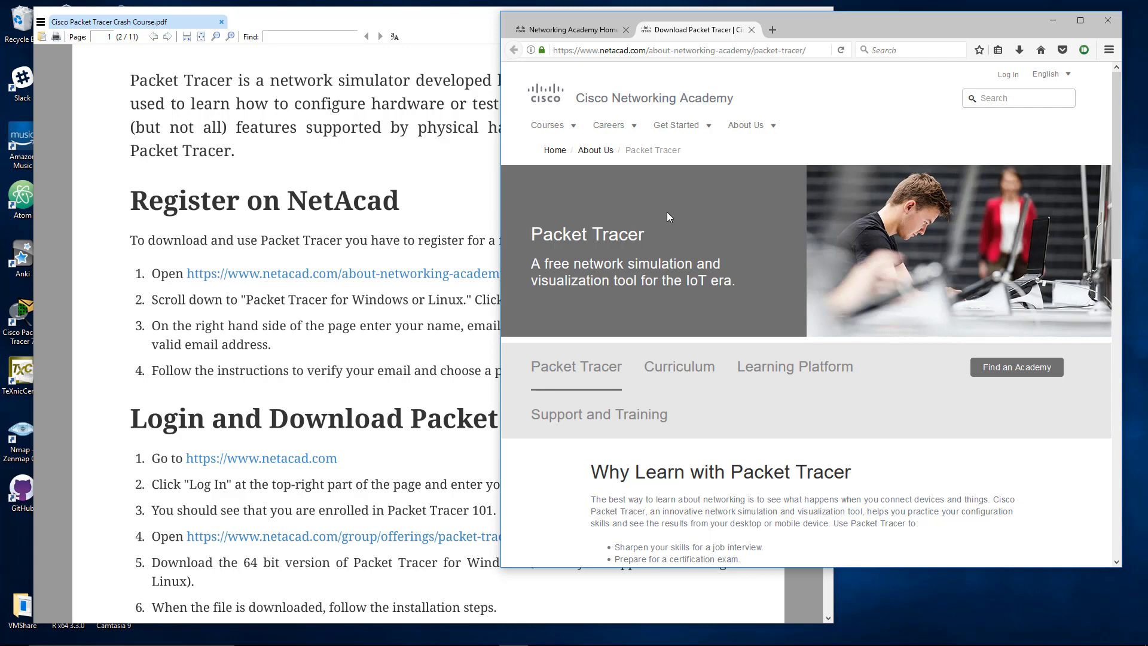
Step: Scroll down and highlight the 'Packet Tracer for Windows or Linux' heading
scroll(669, 216, down, 6)
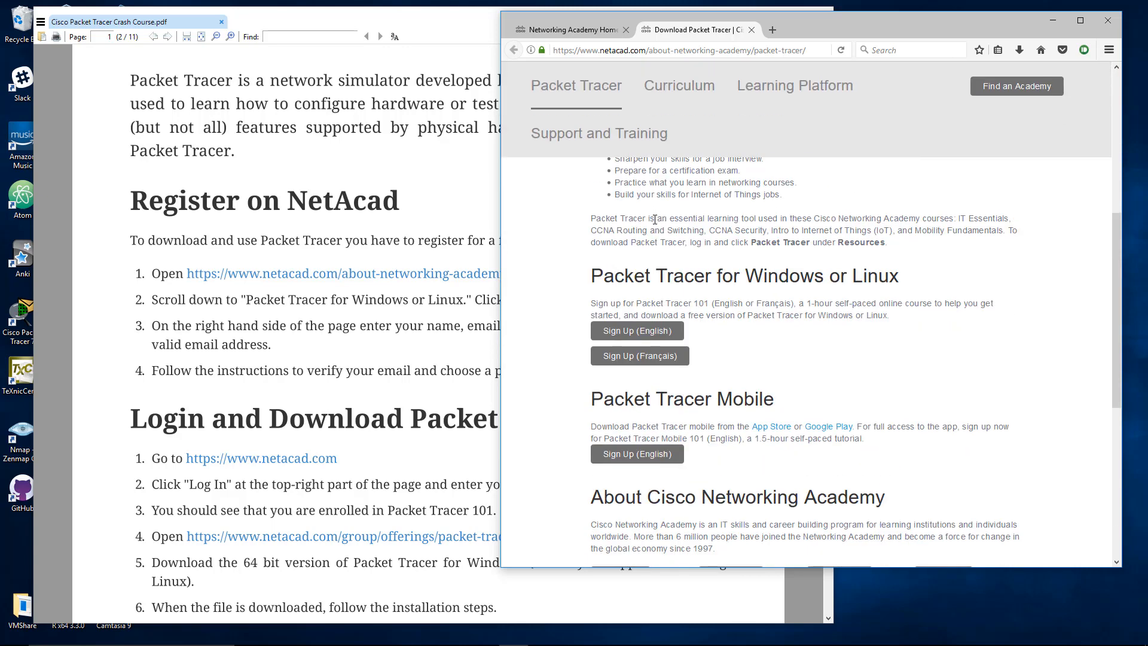
drag(598, 276, 890, 278)
click(891, 250)
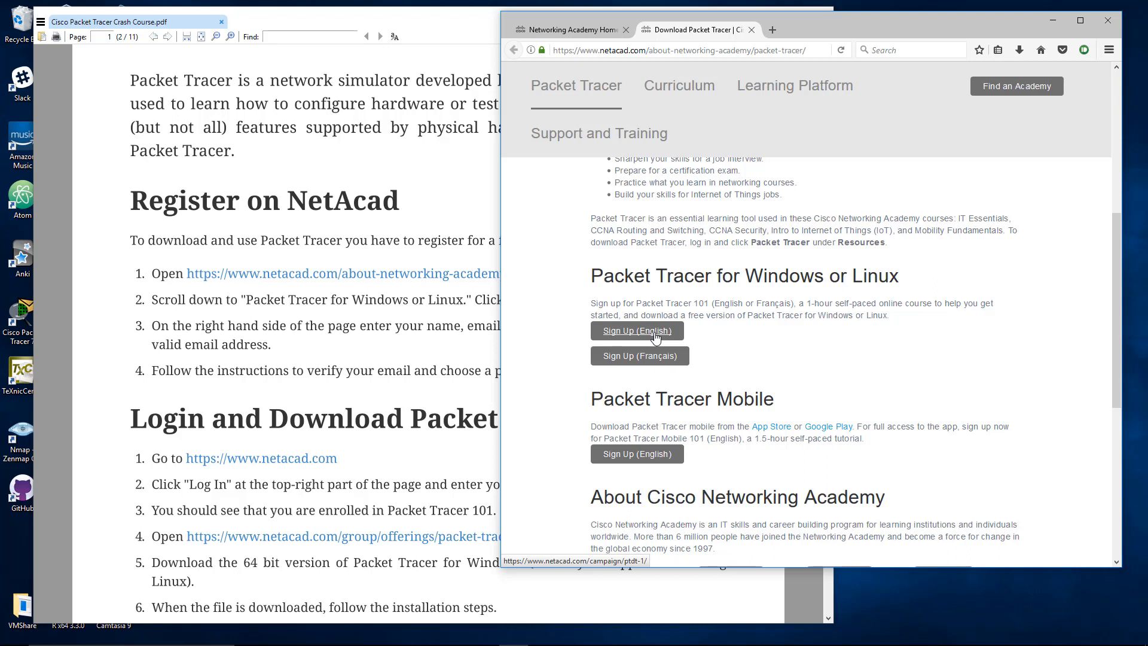
Step: Open the English Packet Tracer 101 sign-up form, try its name and email fields, then close it
click(627, 337)
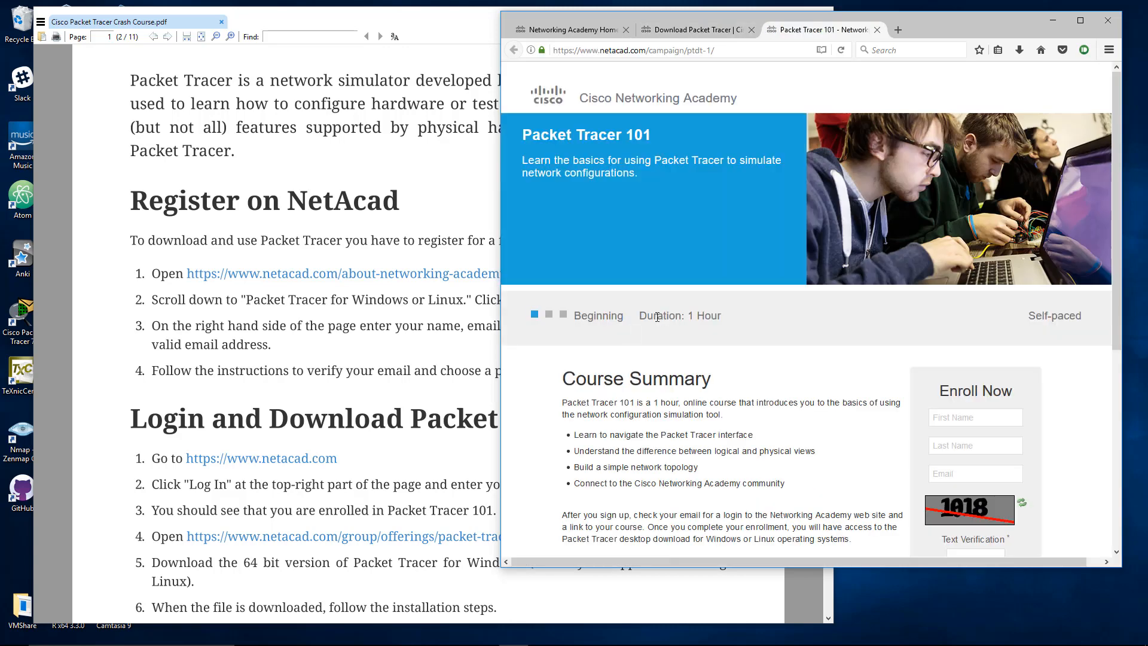
scroll(881, 357, down, 3)
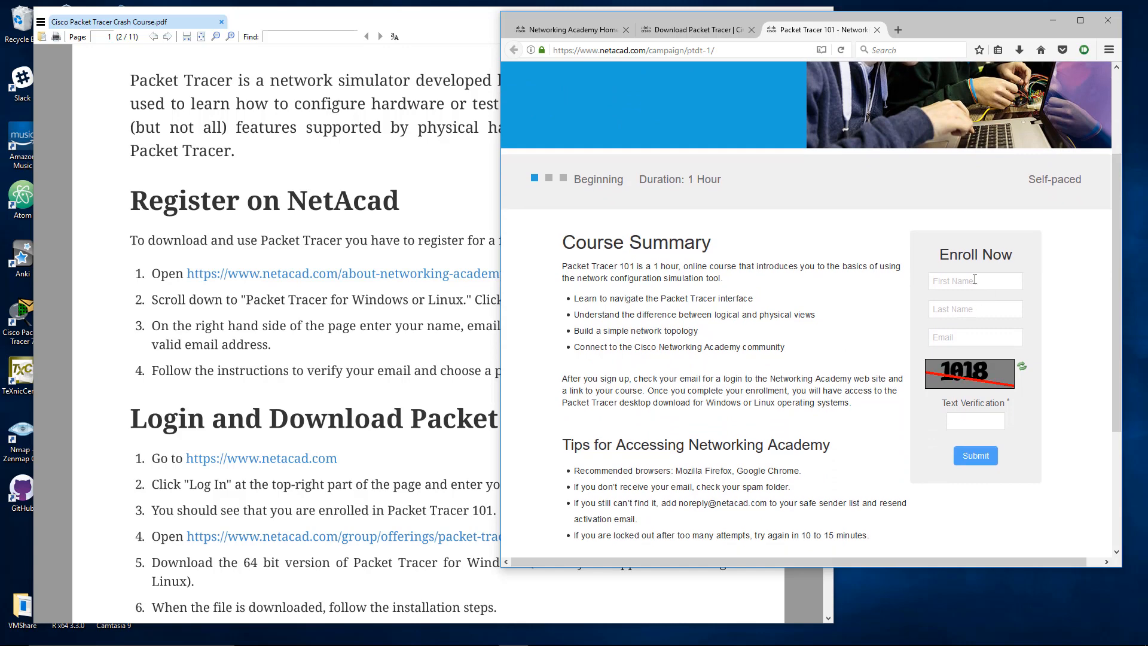
click(975, 280)
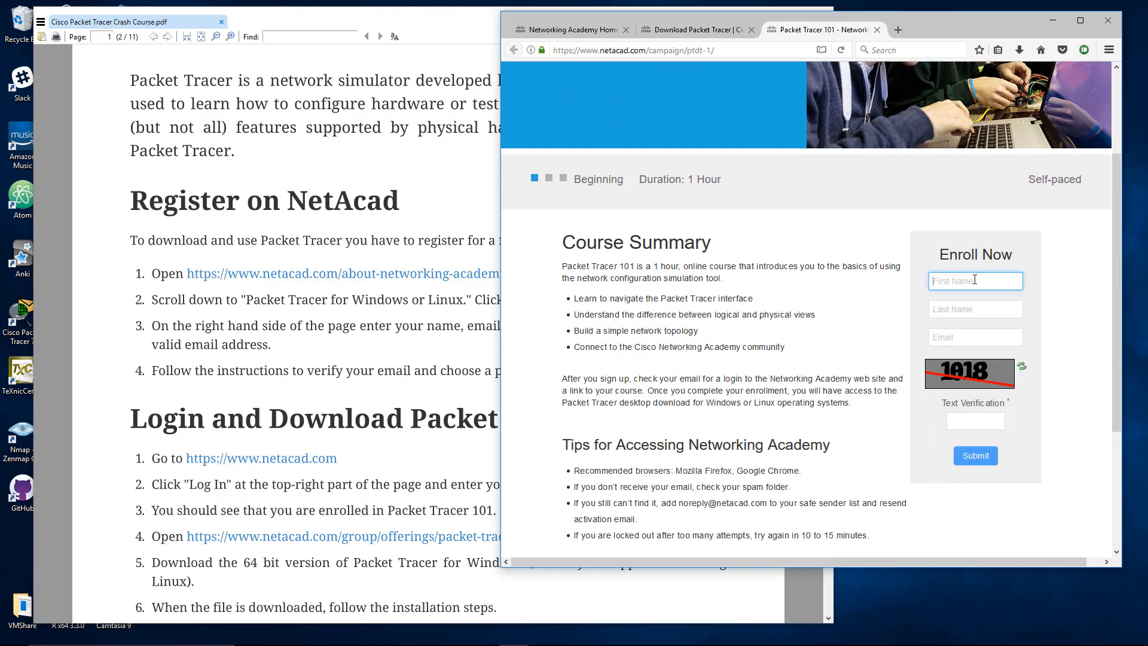
click(965, 311)
click(962, 355)
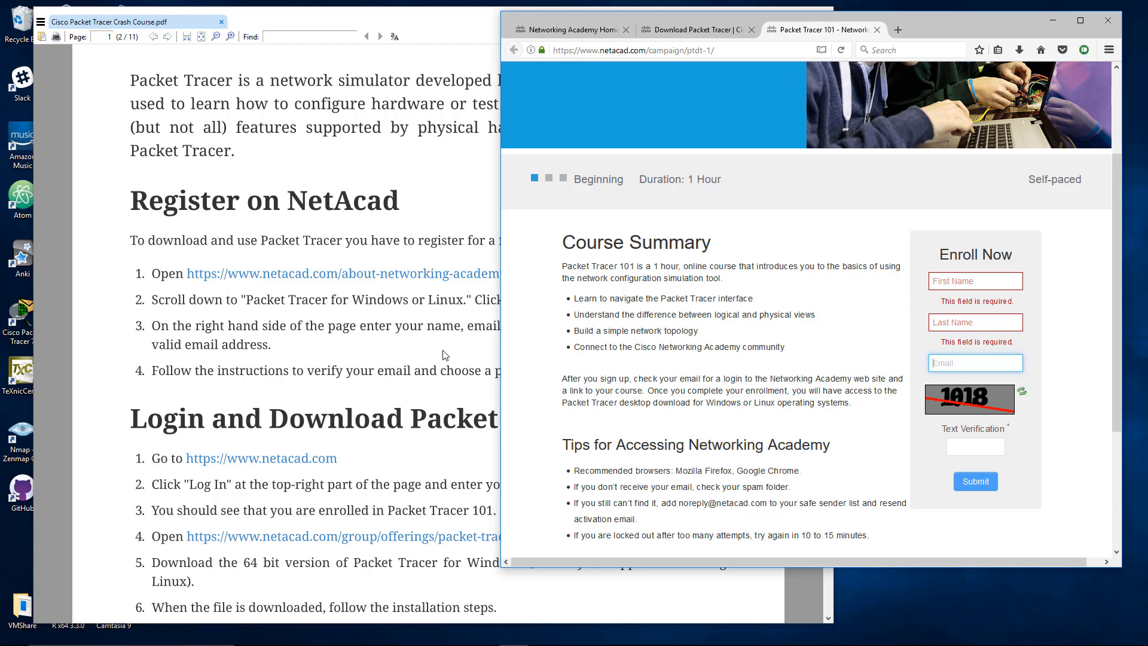
click(877, 30)
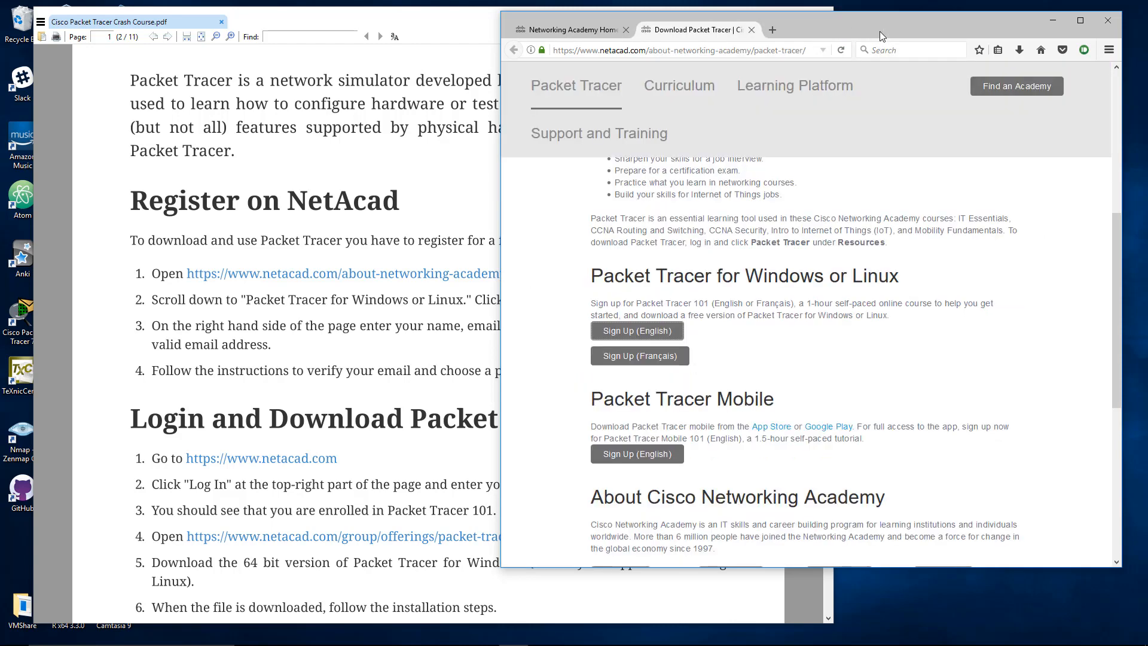
Step: Close the Download tab and log in to NetAcad with the suggested account e-mail and password
click(752, 30)
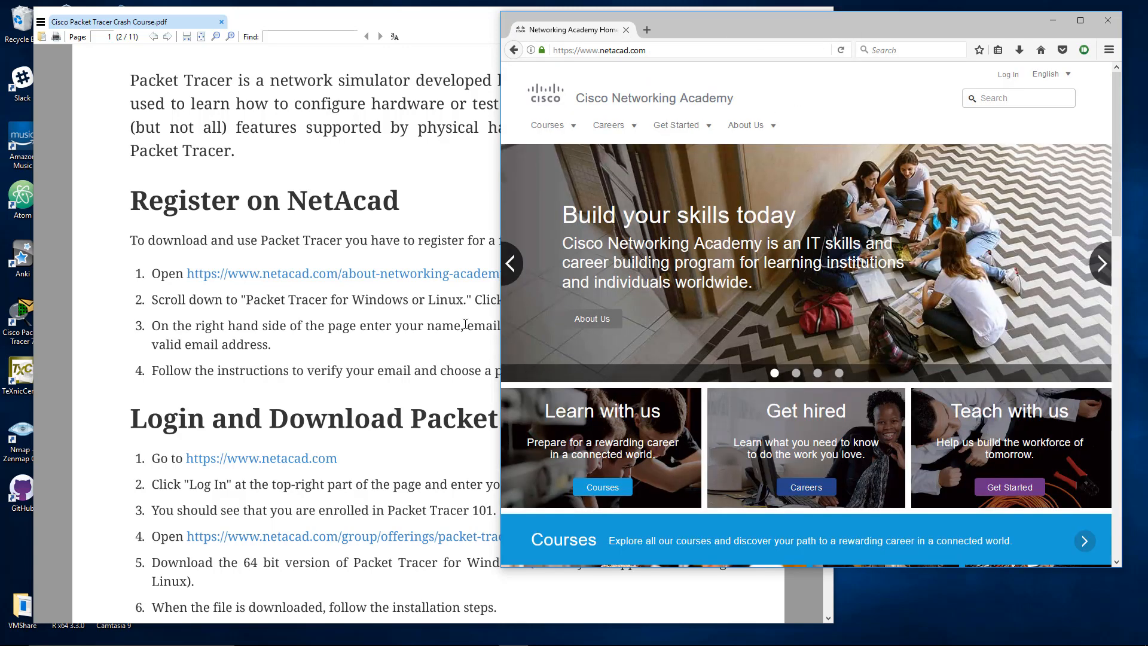
click(1010, 76)
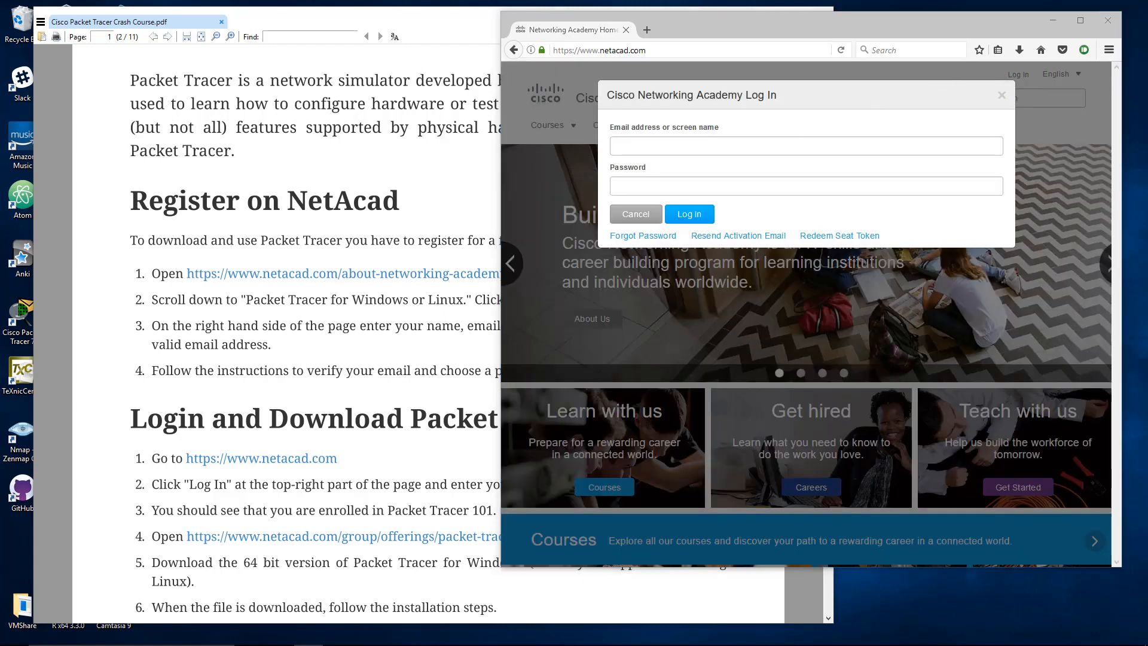
click(622, 147)
text(jima)
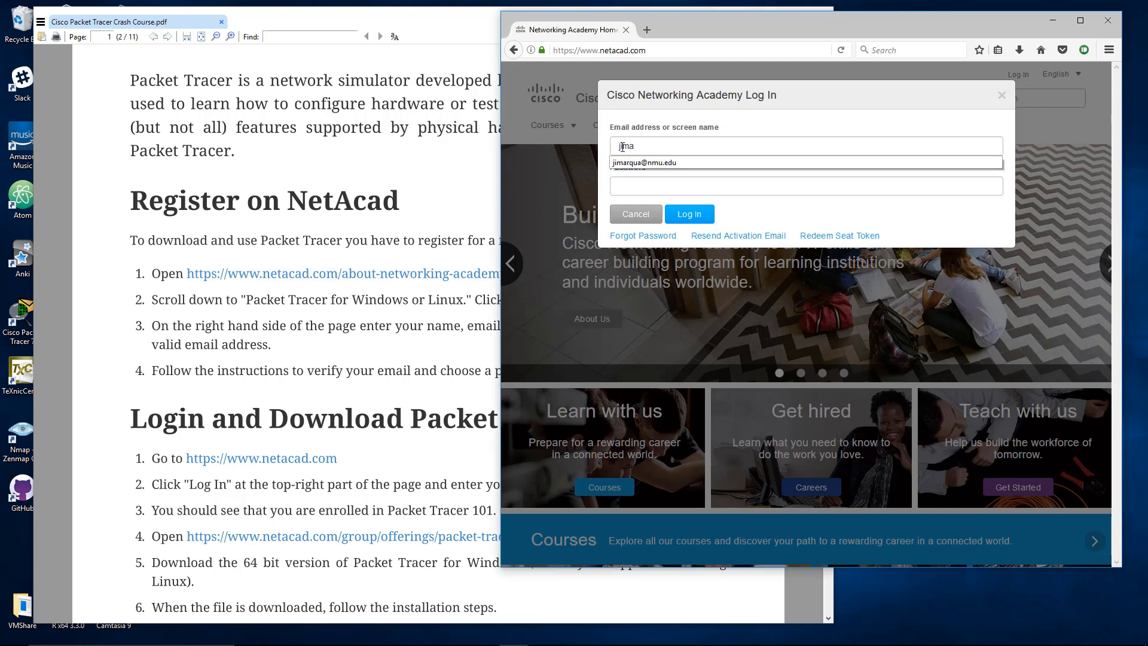
key(Down)
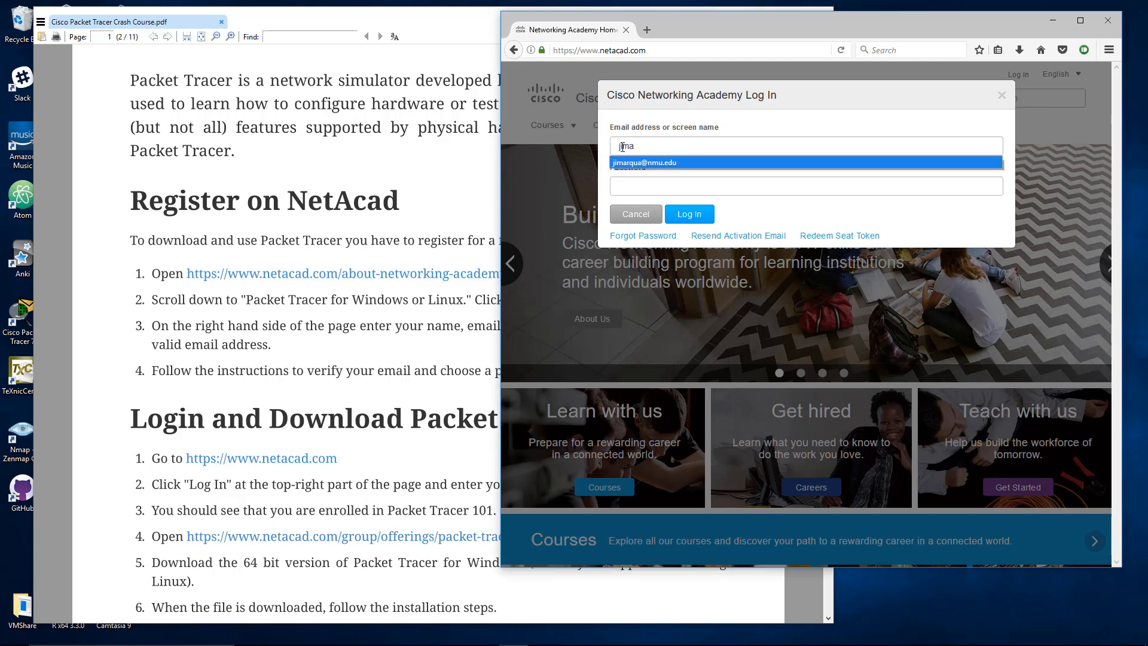
key(Return)
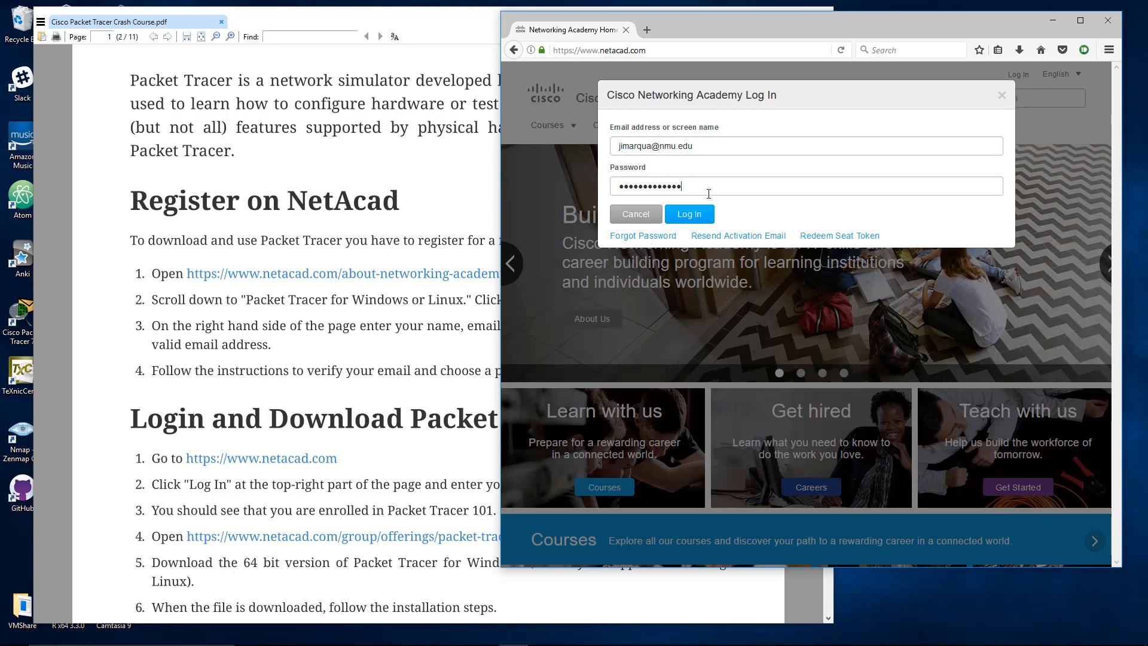
click(690, 214)
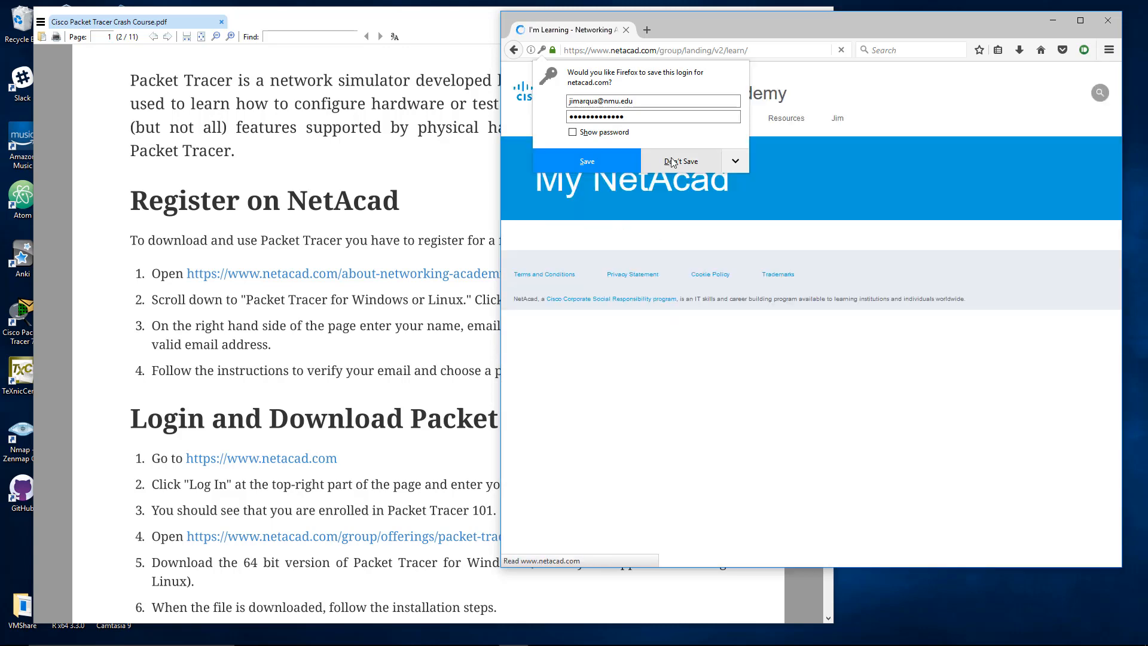
Step: Decline Firefox's save-login prompt and launch the Packet Tracer 101 0916 course
click(672, 162)
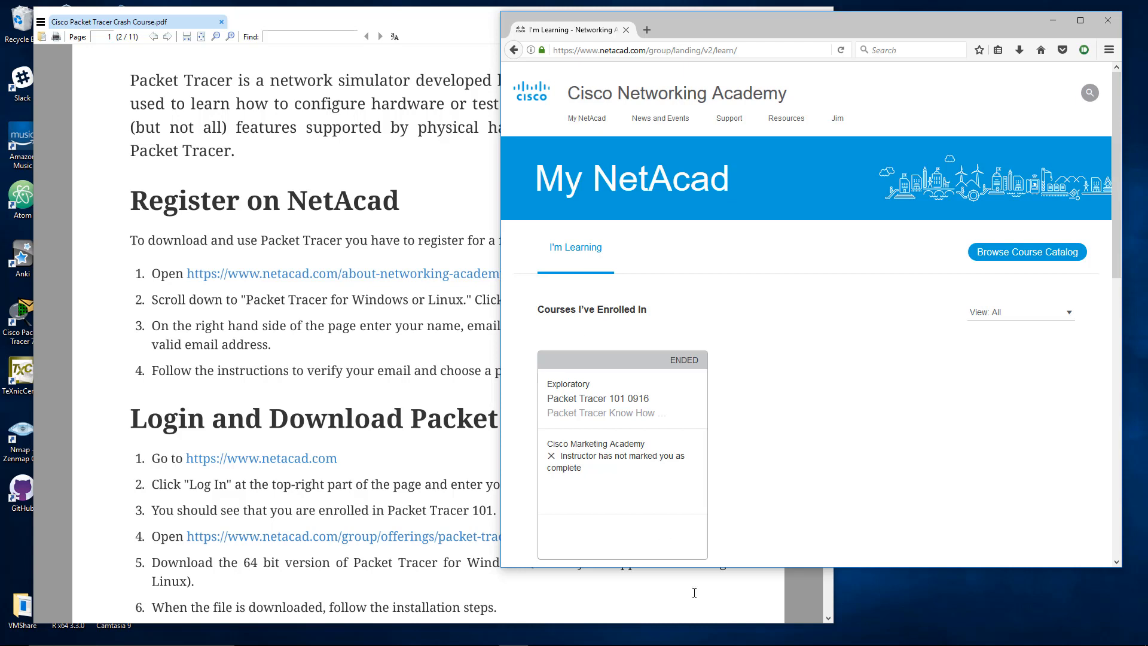
mouse_move(559, 387)
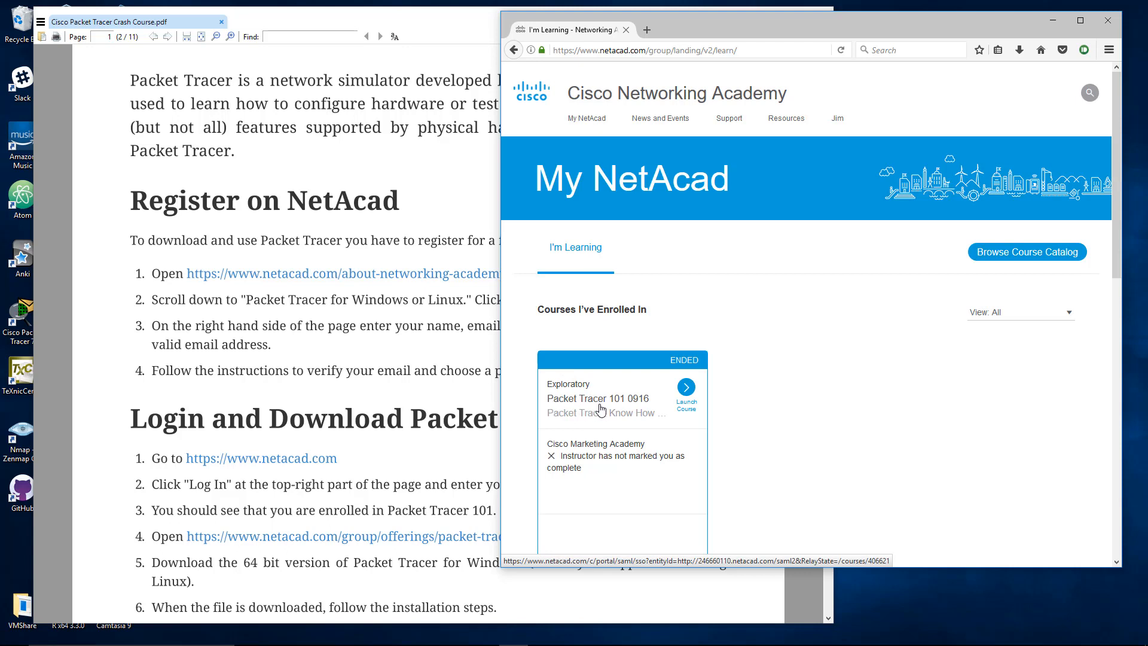
click(690, 406)
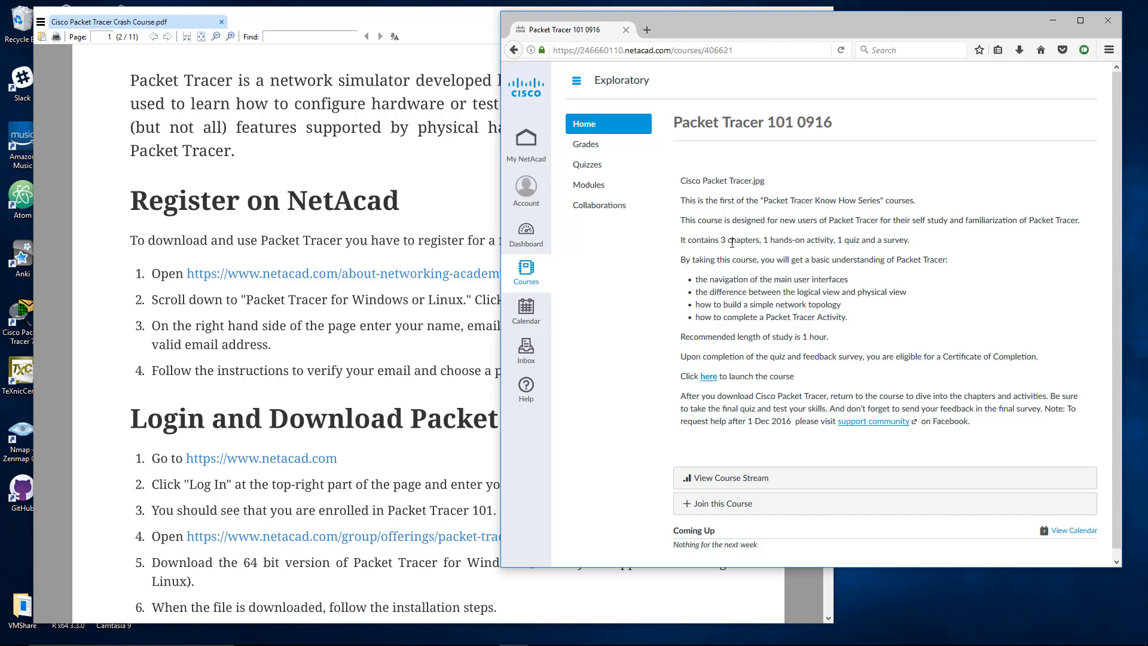
Step: Follow the course's 'here', Next and 'click here' links to the Packet Tracer download page
click(709, 377)
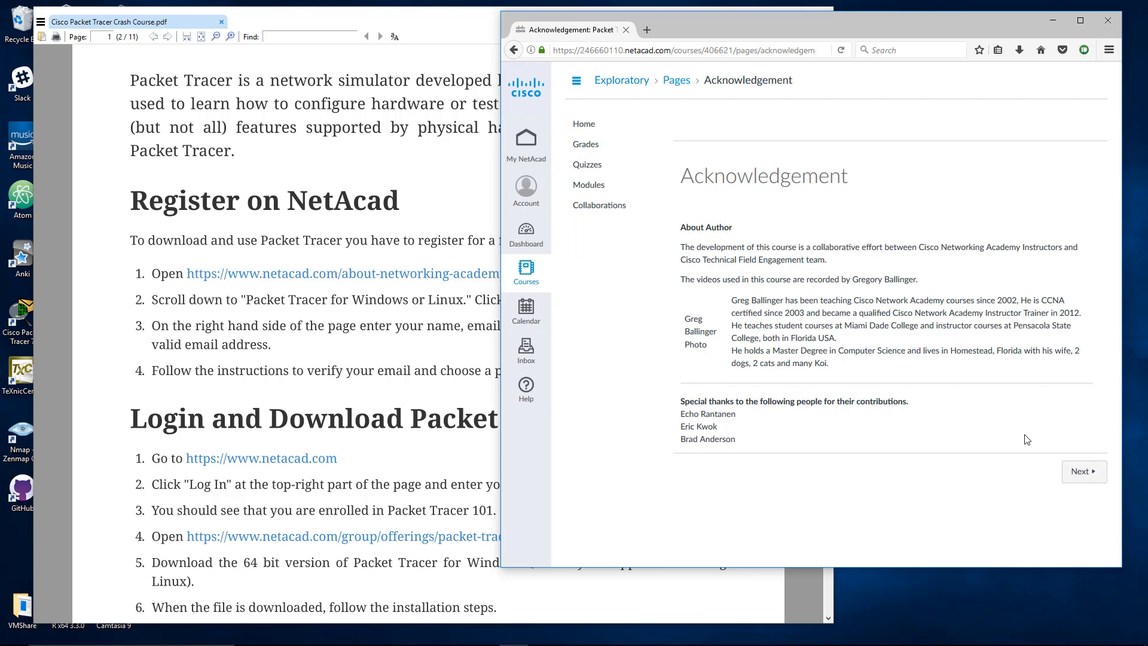
click(1081, 473)
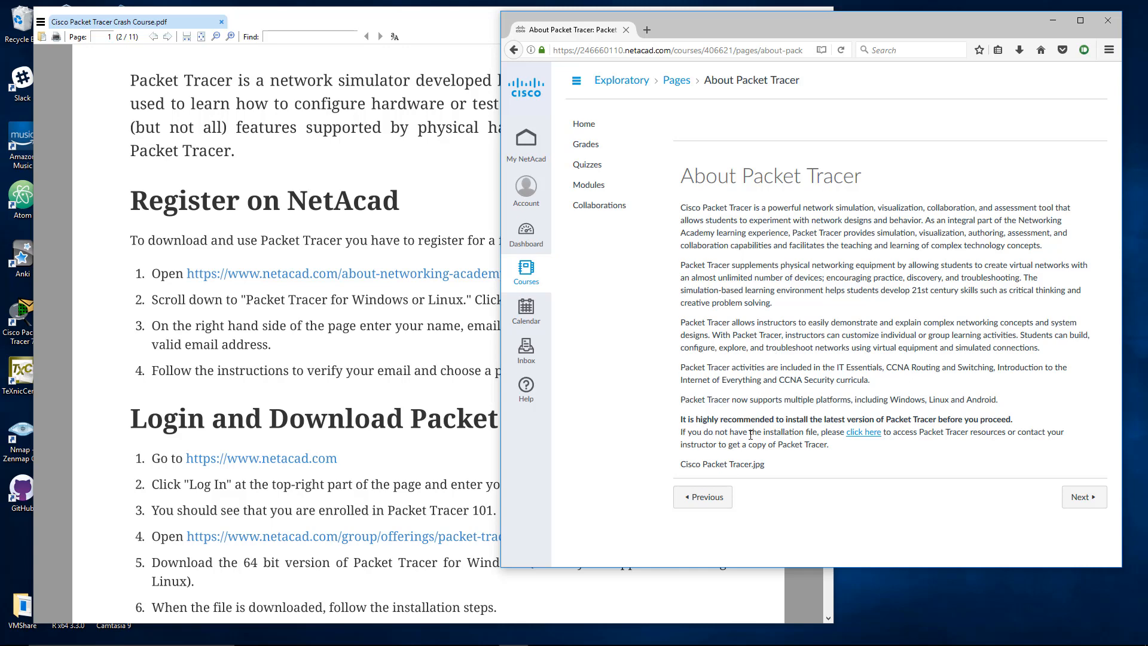
click(855, 433)
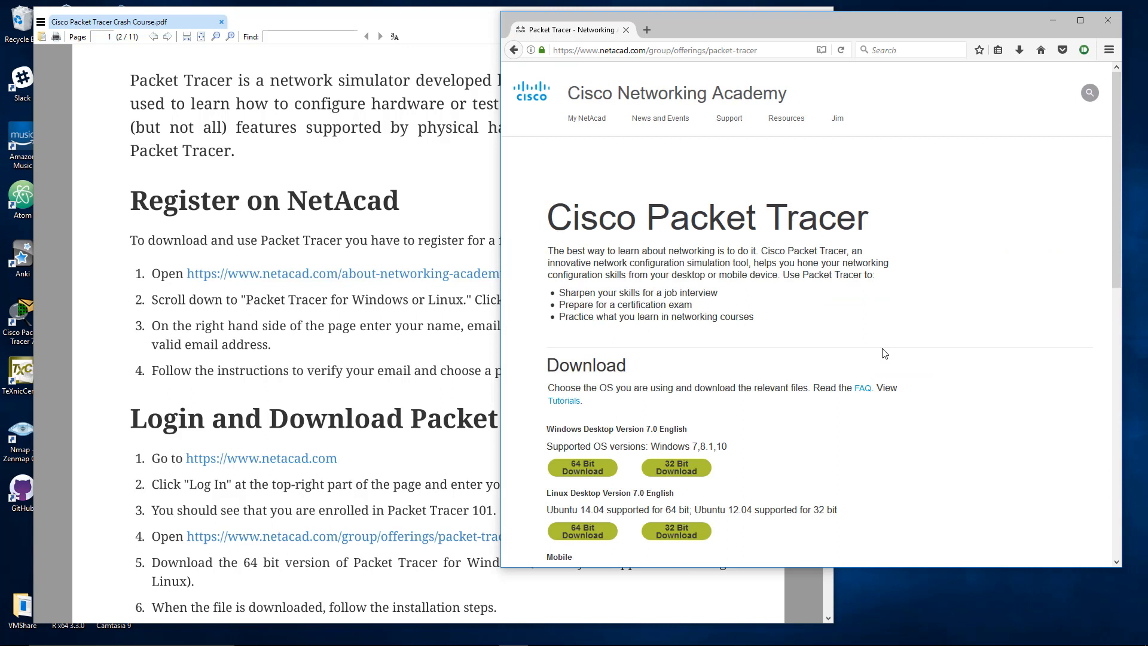
Step: Save the 64-bit PacketTracer70_64bit_setup.exe installer and run it from the downloads panel
scroll(826, 344, down, 4)
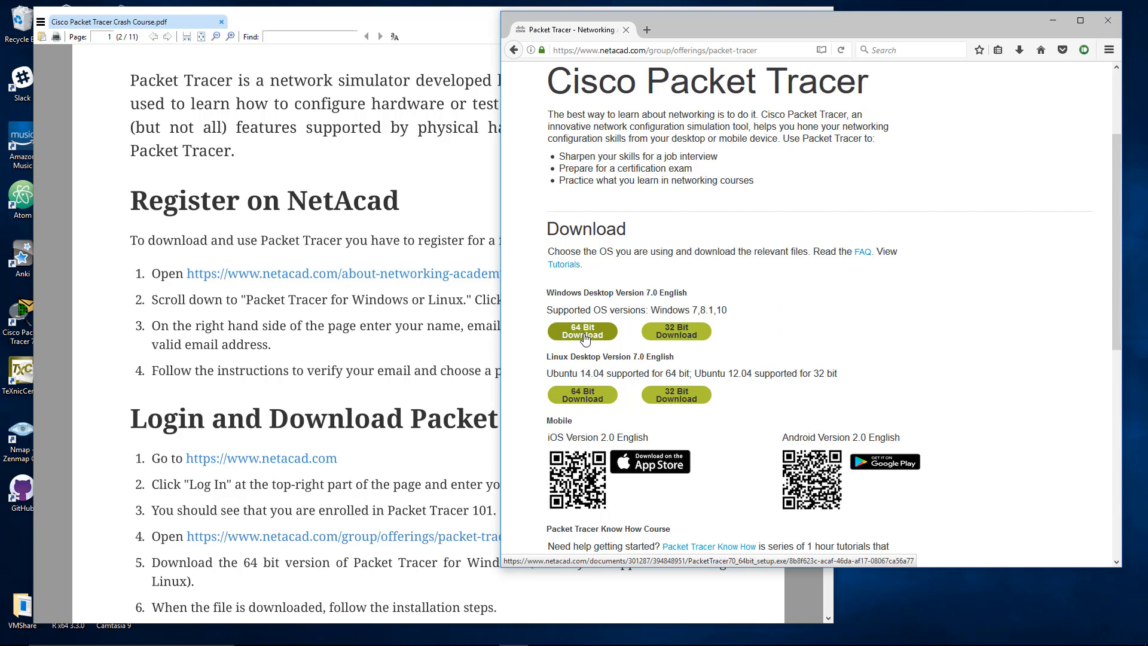
click(588, 338)
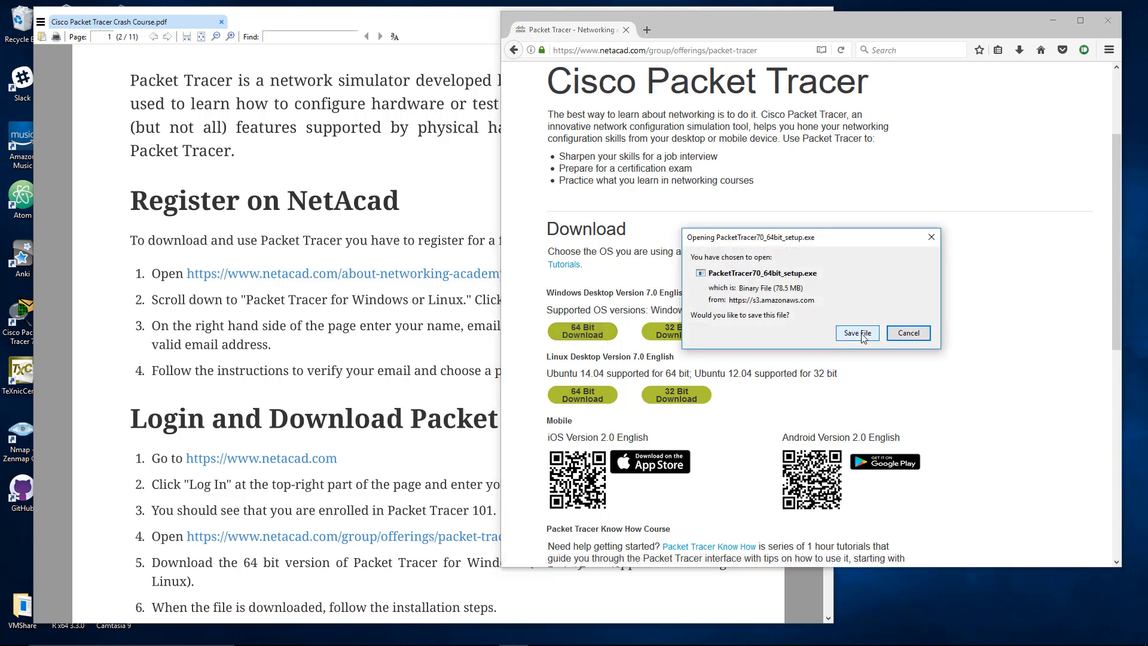
click(858, 333)
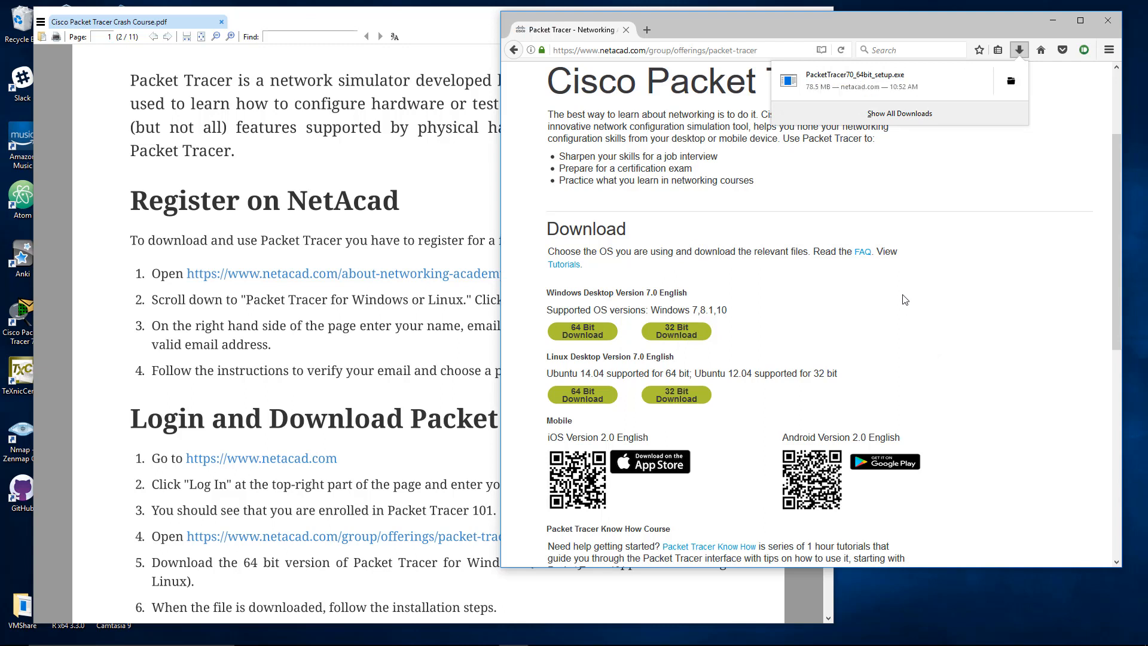
click(856, 84)
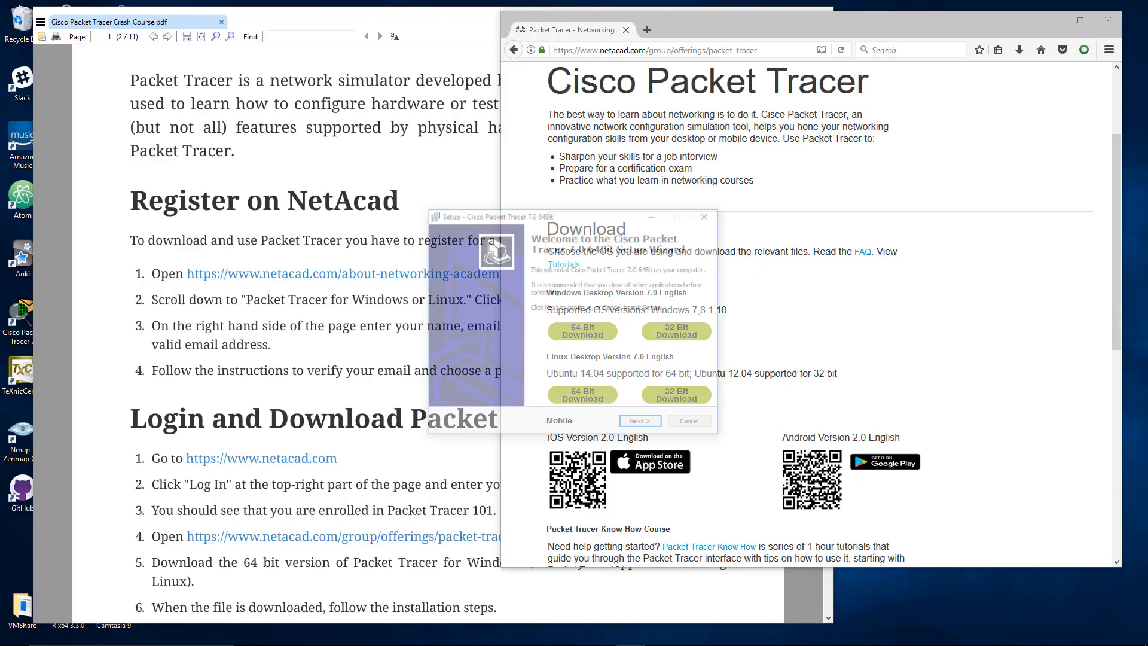
Step: Accept the license and keep the default install folder, Start Menu folder and desktop icon
click(640, 425)
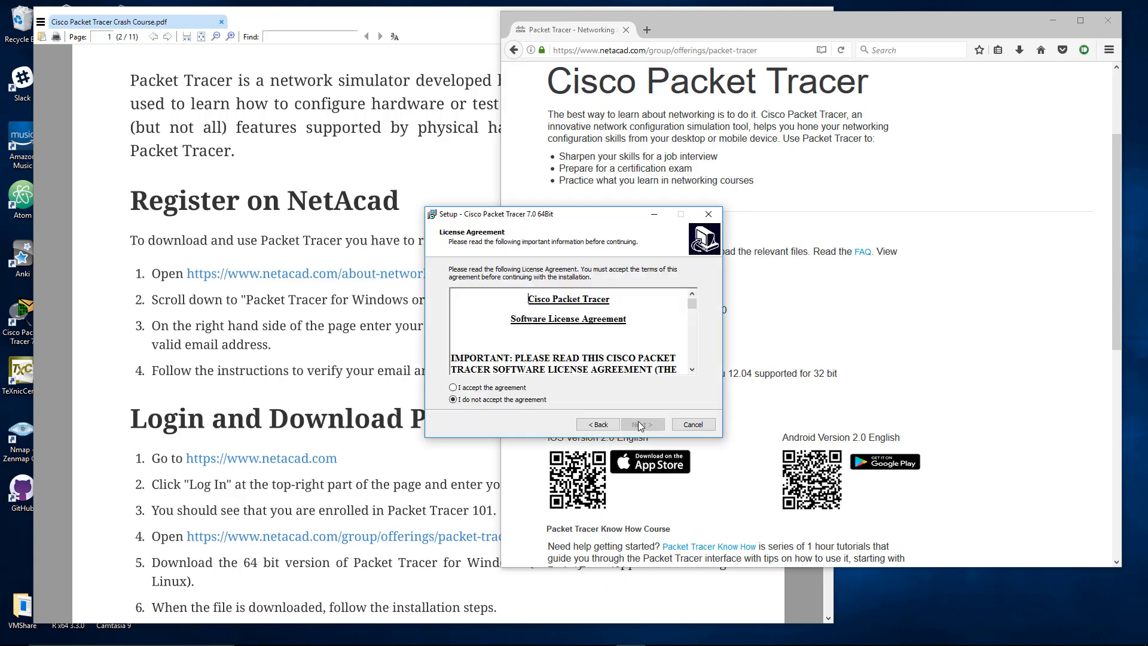
click(498, 388)
click(628, 427)
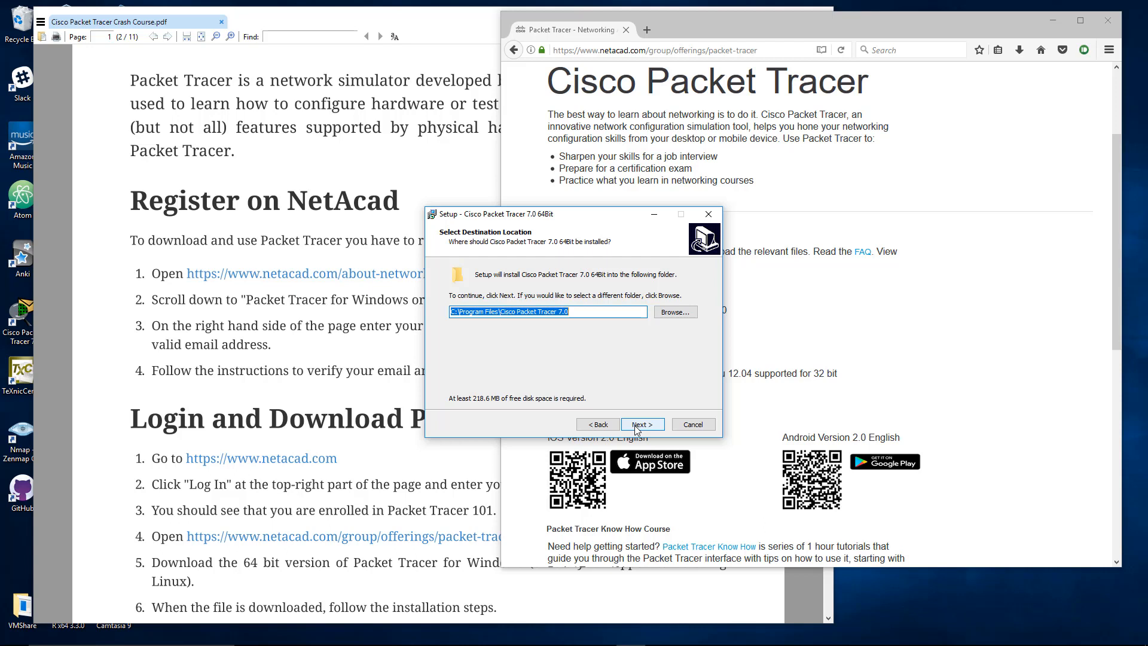
click(636, 428)
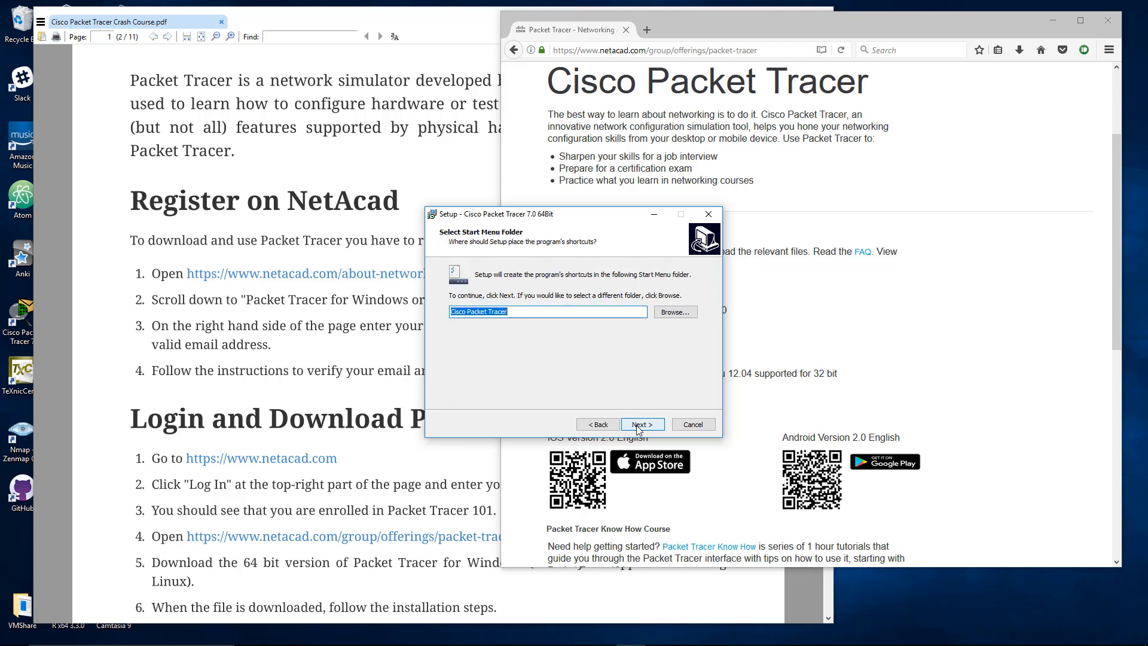
click(639, 428)
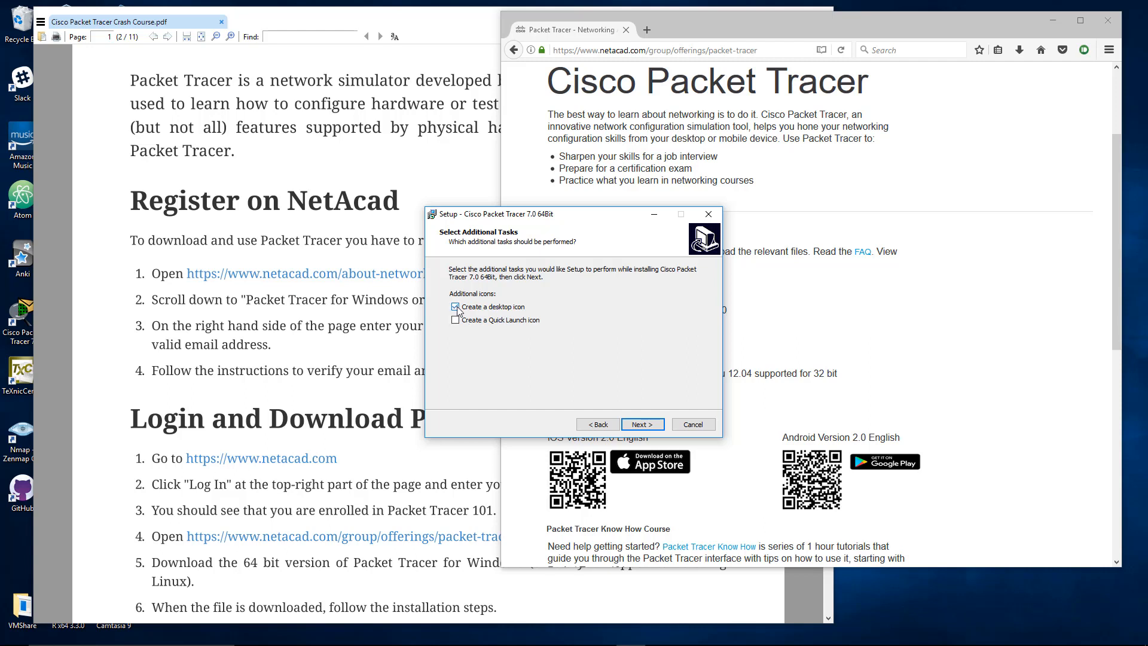
click(642, 425)
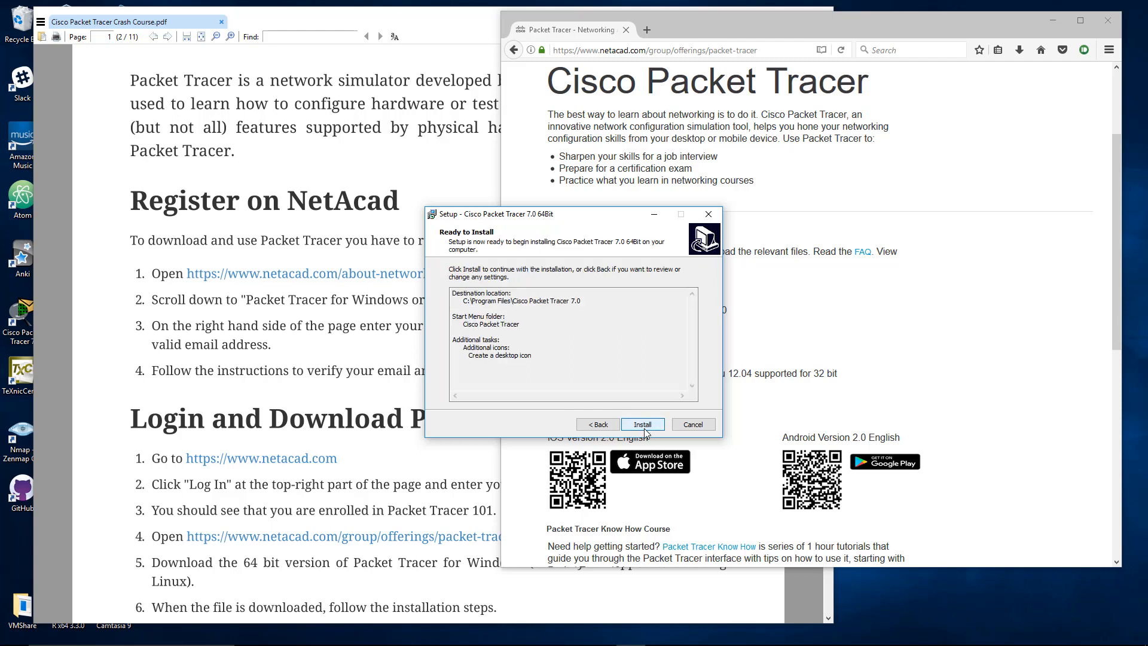
Step: Install Packet Tracer 7.0 64Bit, dismiss the PTSBA notice and finish with launch enabled
click(644, 428)
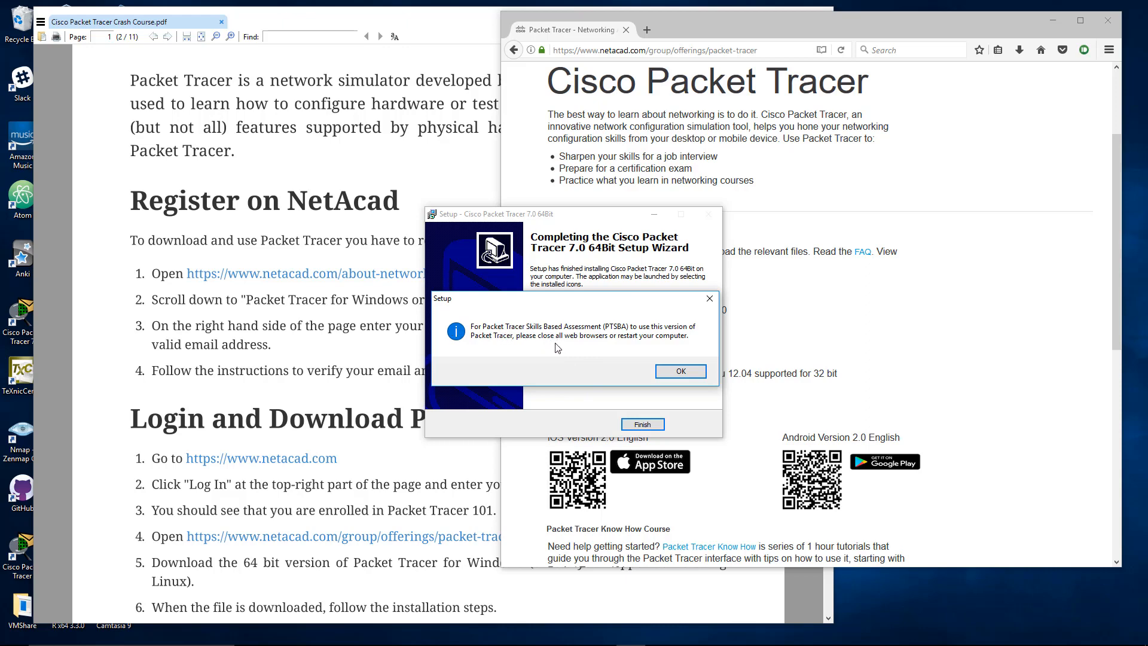
click(677, 374)
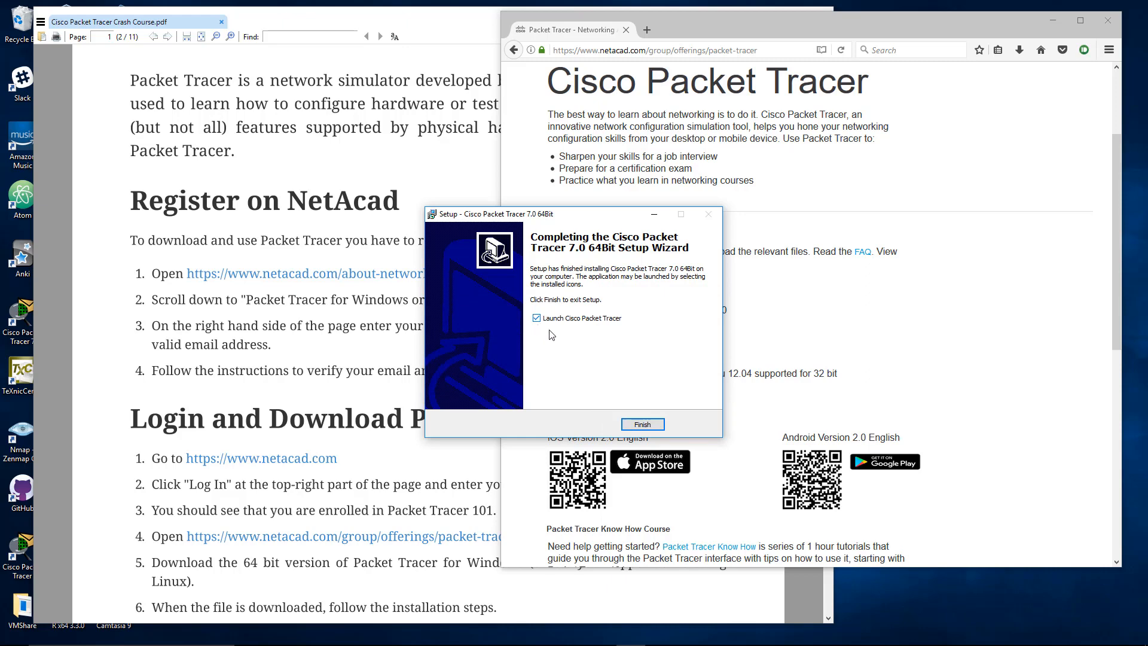
click(634, 425)
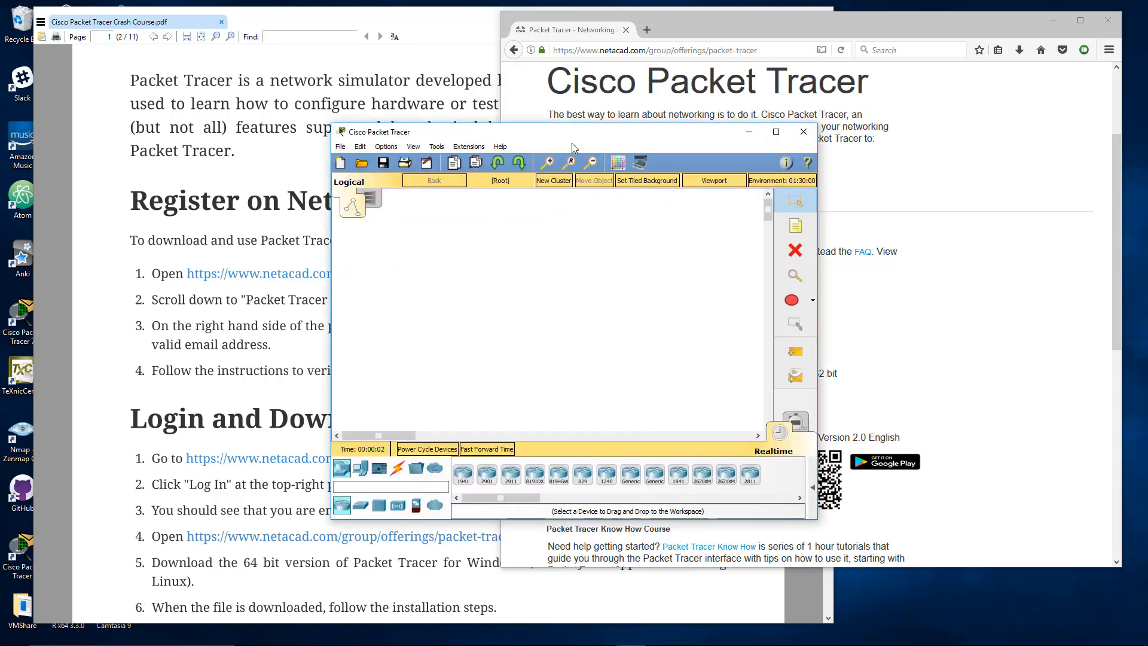
Step: Reposition the newly launched Packet Tracer window slightly up and to the left
drag(566, 138, 536, 130)
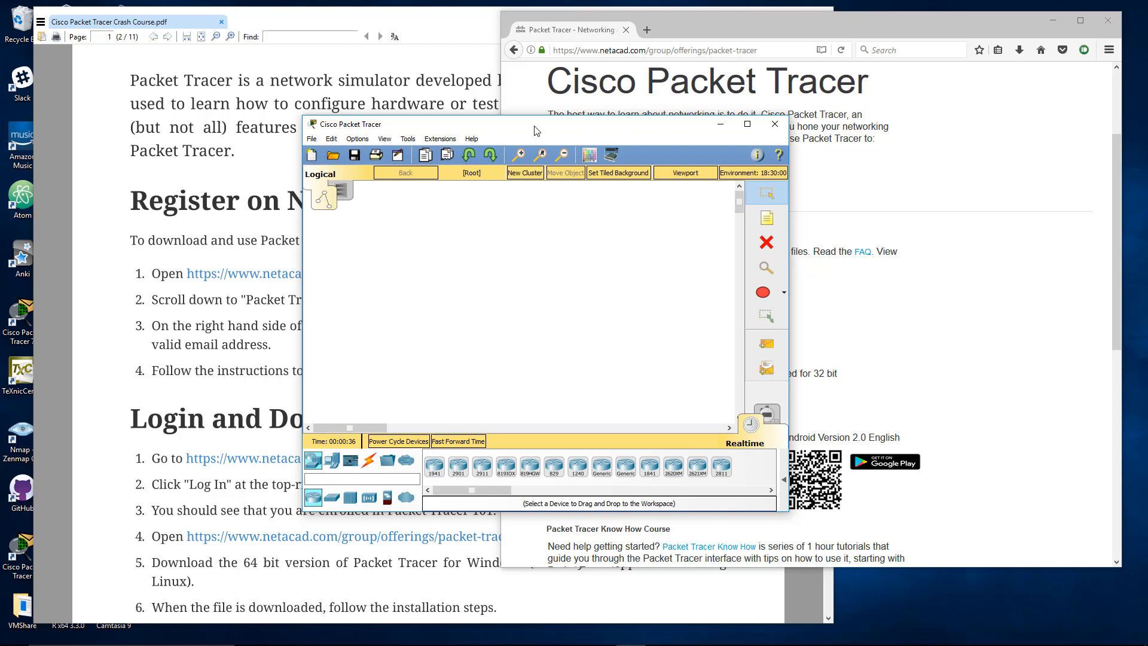
drag(534, 129, 528, 97)
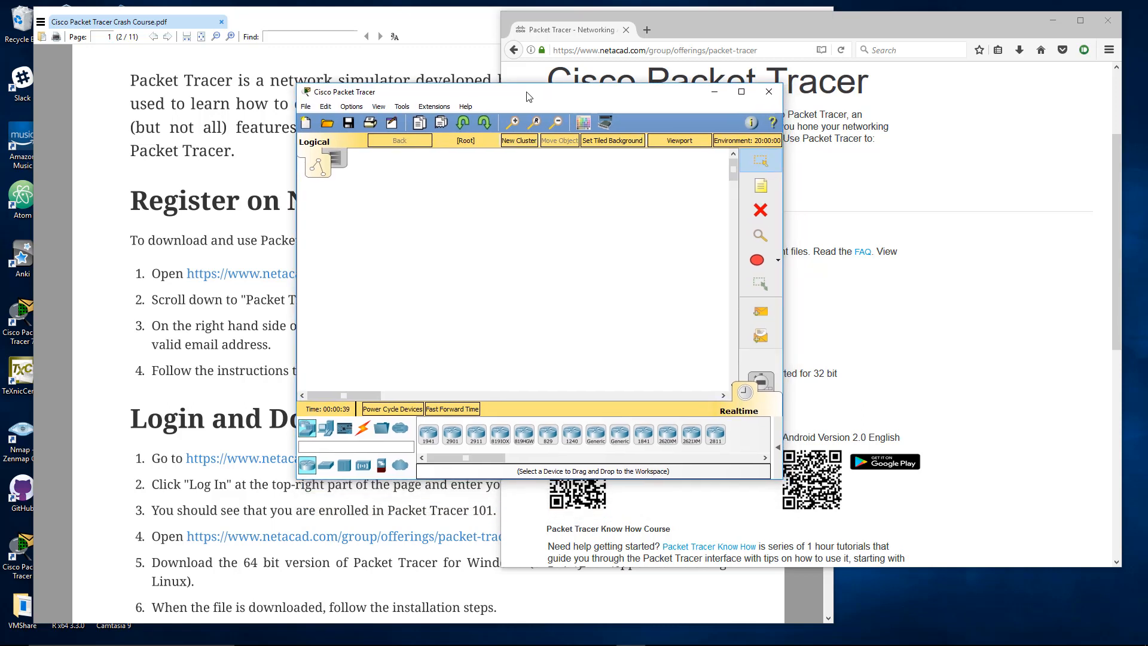
Step: Close the browser and move the enlarged Packet Tracer window to the right side
click(627, 30)
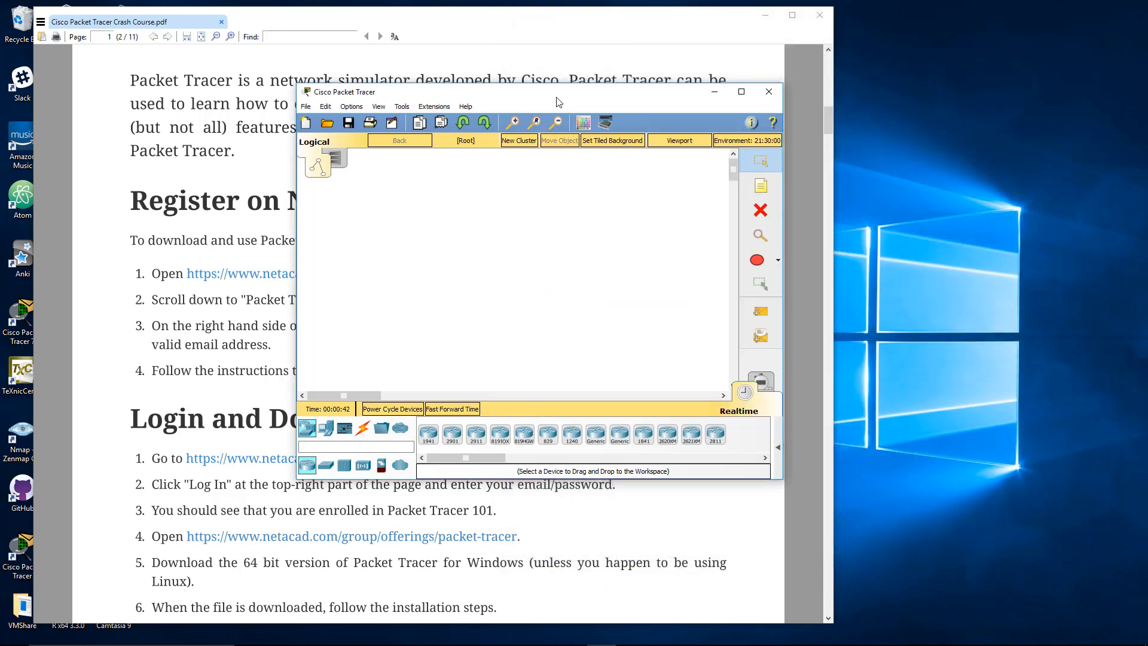
drag(559, 96, 802, 70)
drag(561, 24, 496, 20)
click(801, 67)
drag(803, 67, 799, 53)
drag(1025, 436, 1059, 464)
drag(729, 52, 818, 60)
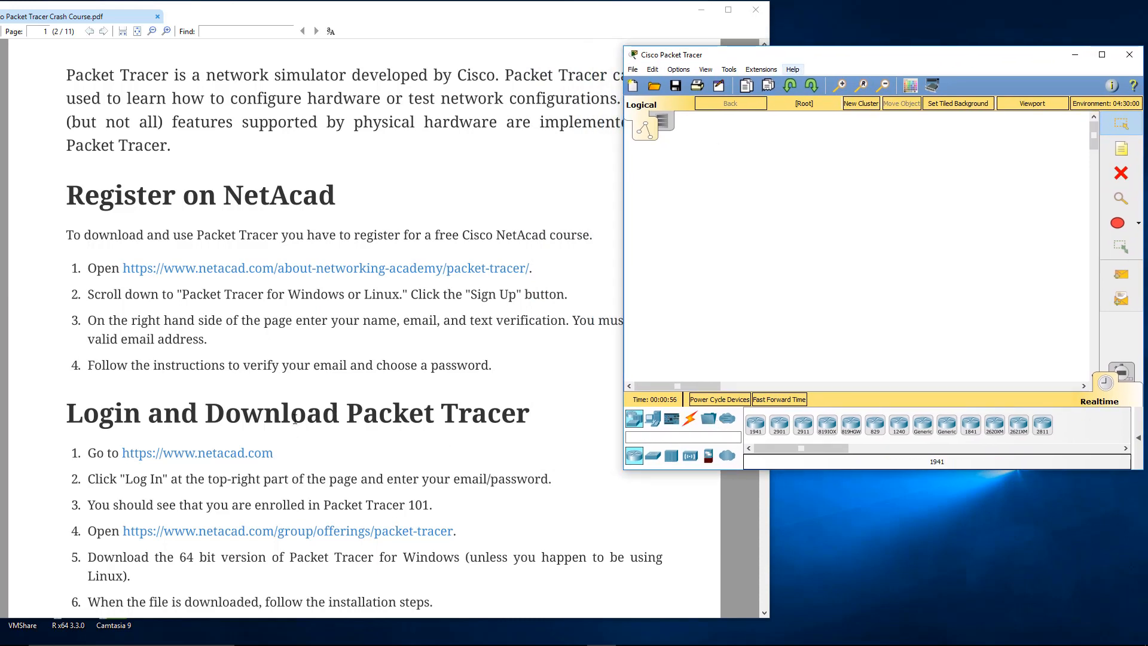
Step: Scroll the PDF guide to 'Cabling a Network in Packet Tracer' and bring Packet Tracer forward
click(119, 240)
drag(78, 189, 344, 225)
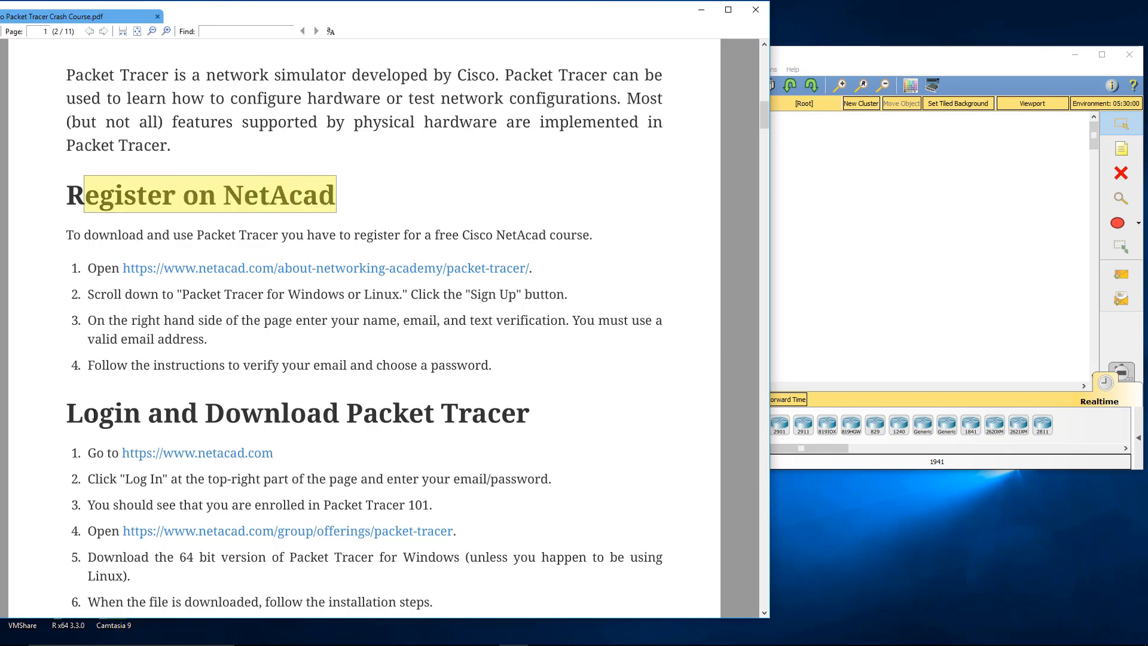
drag(83, 412, 281, 423)
scroll(282, 422, down, 1)
scroll(282, 423, down, 4)
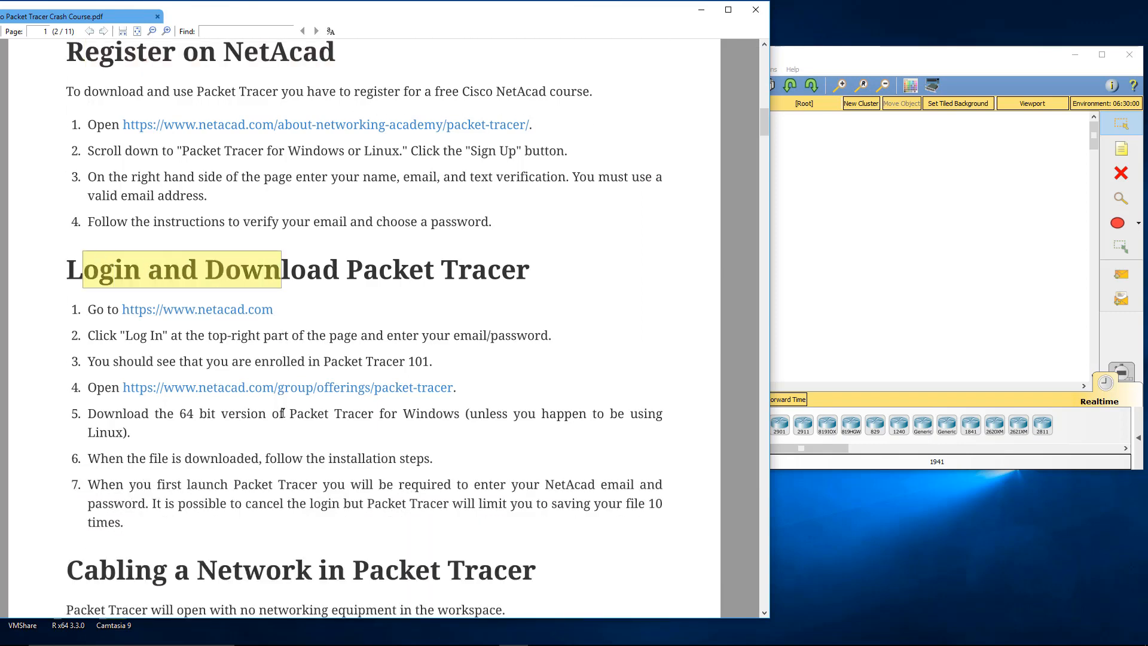
scroll(282, 413, down, 10)
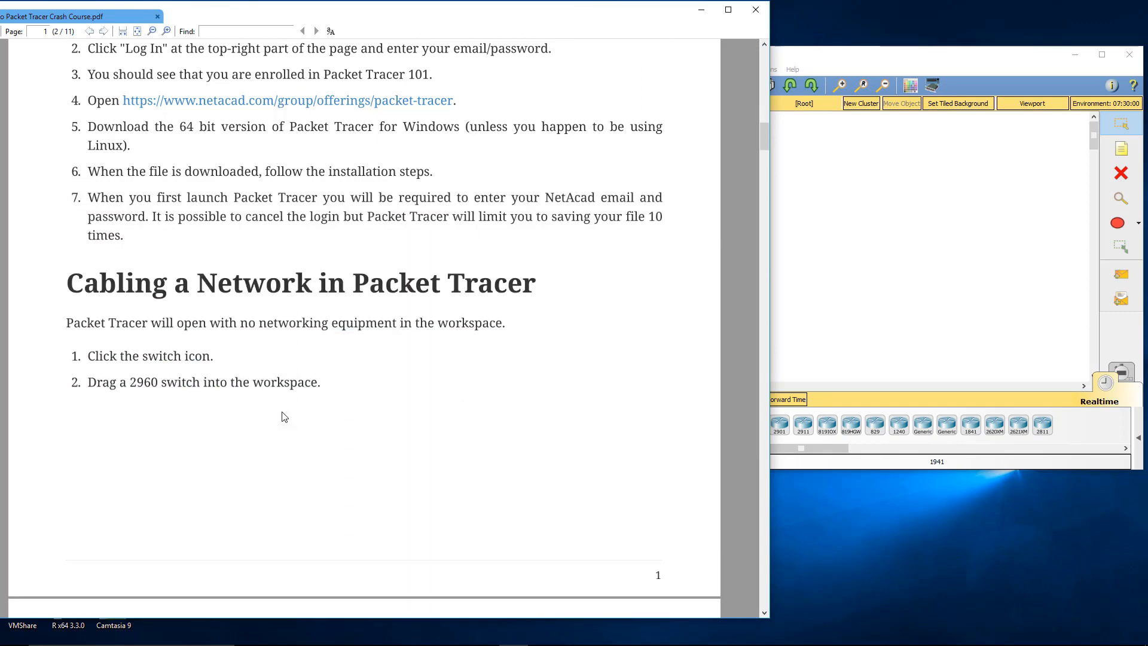
scroll(284, 417, down, 3)
scroll(284, 417, down, 2)
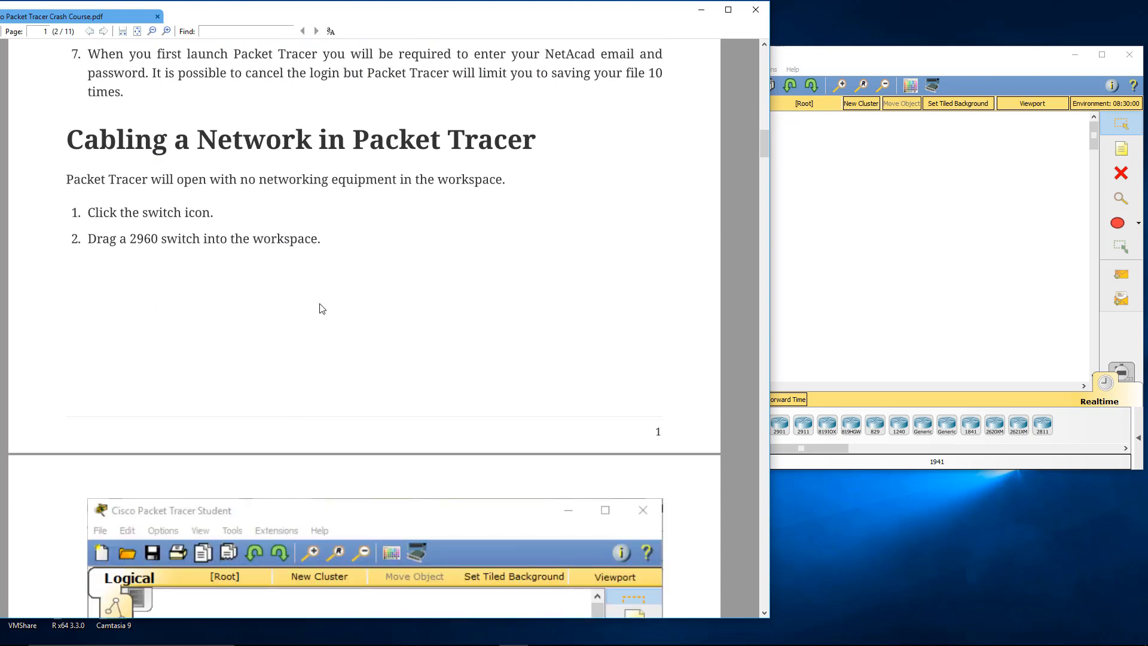
click(843, 62)
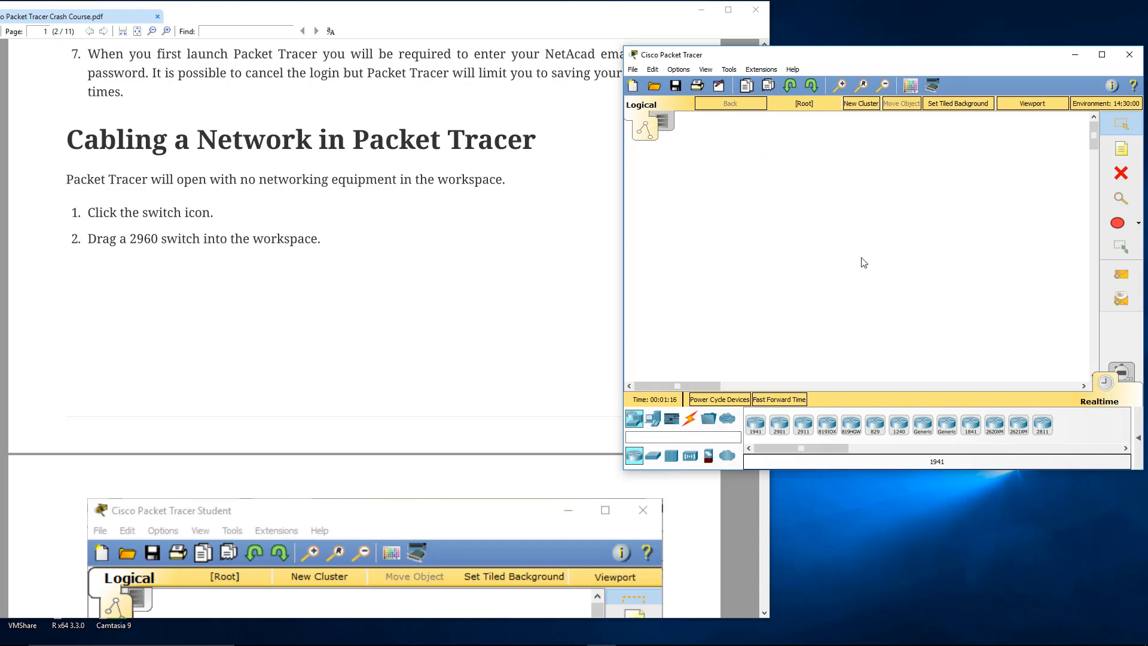
Step: Place two 2960 switches, Switch0 and Switch1, on the workspace
click(654, 458)
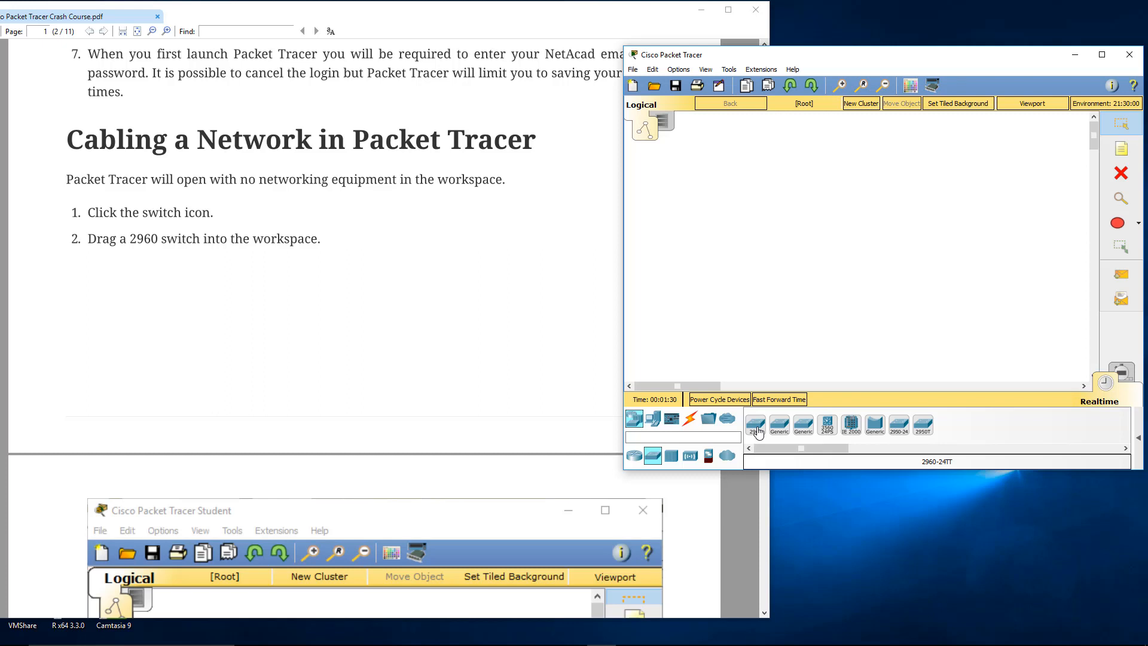
drag(758, 431, 789, 253)
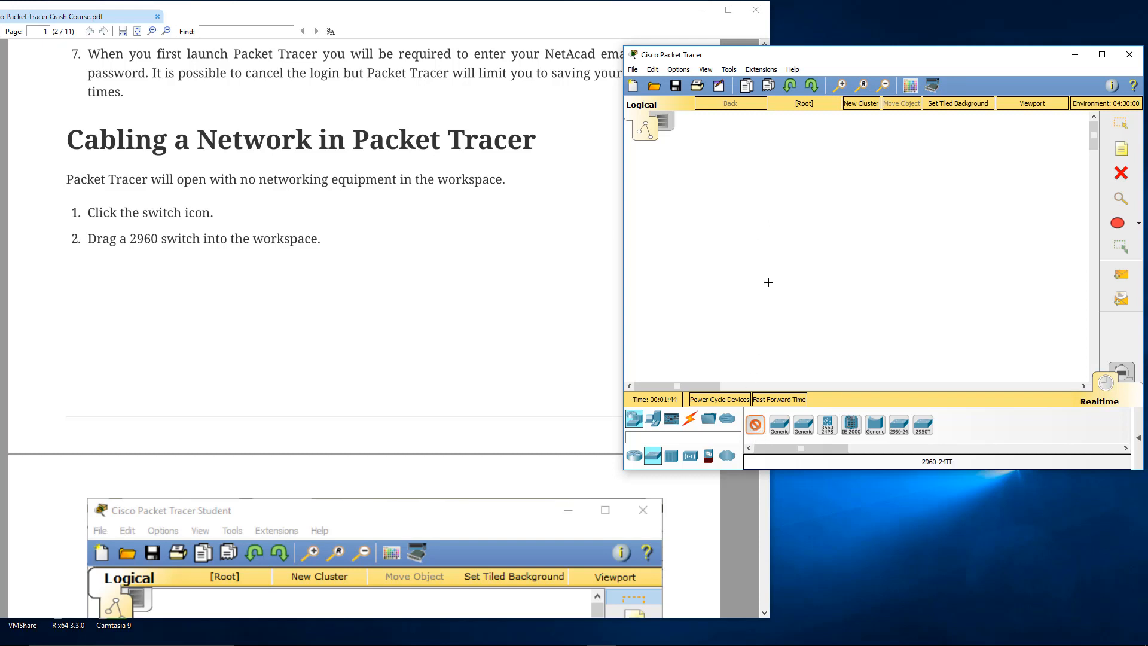
click(748, 207)
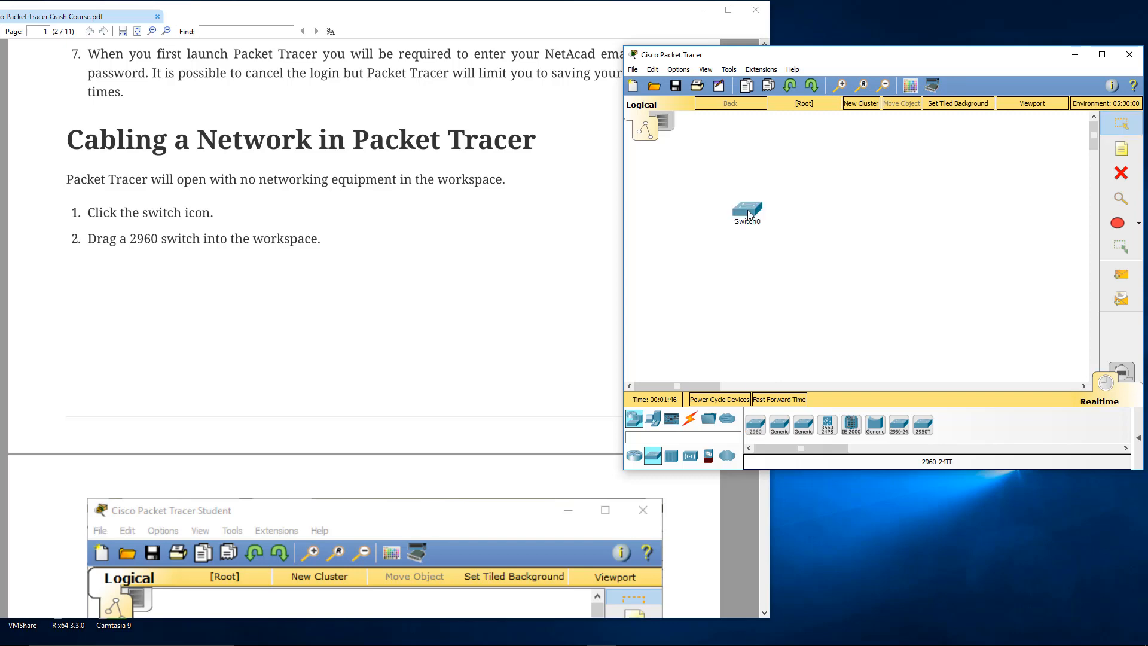
drag(755, 425, 826, 291)
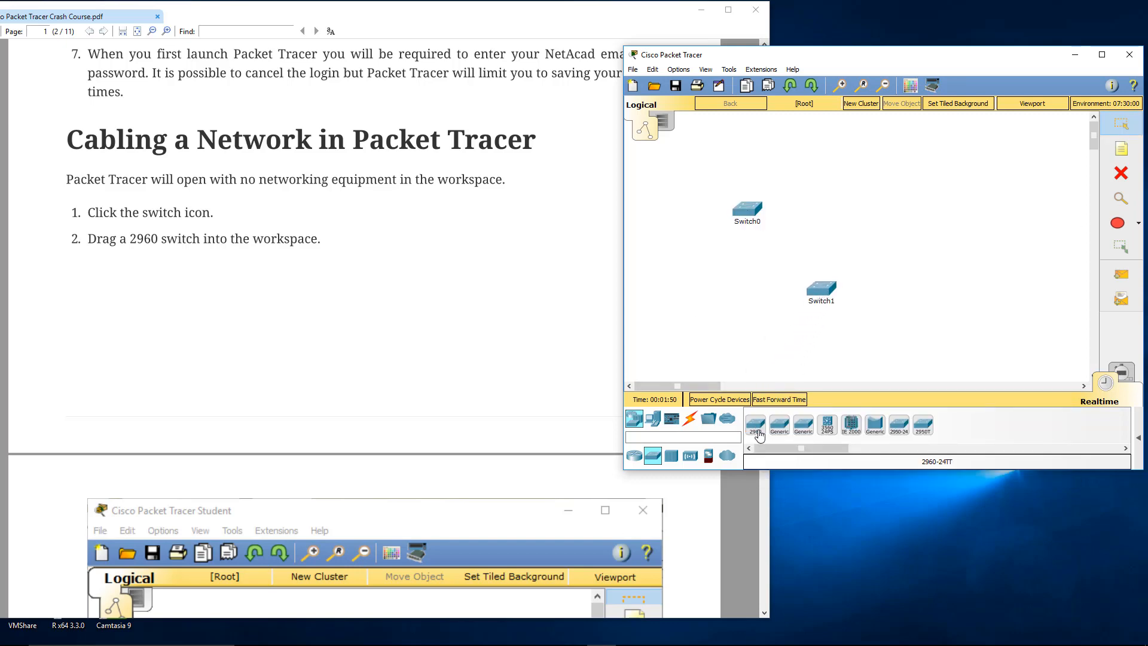
Step: Delete the extra Switch1, confirm the removal, and return to the PDF guide
click(384, 297)
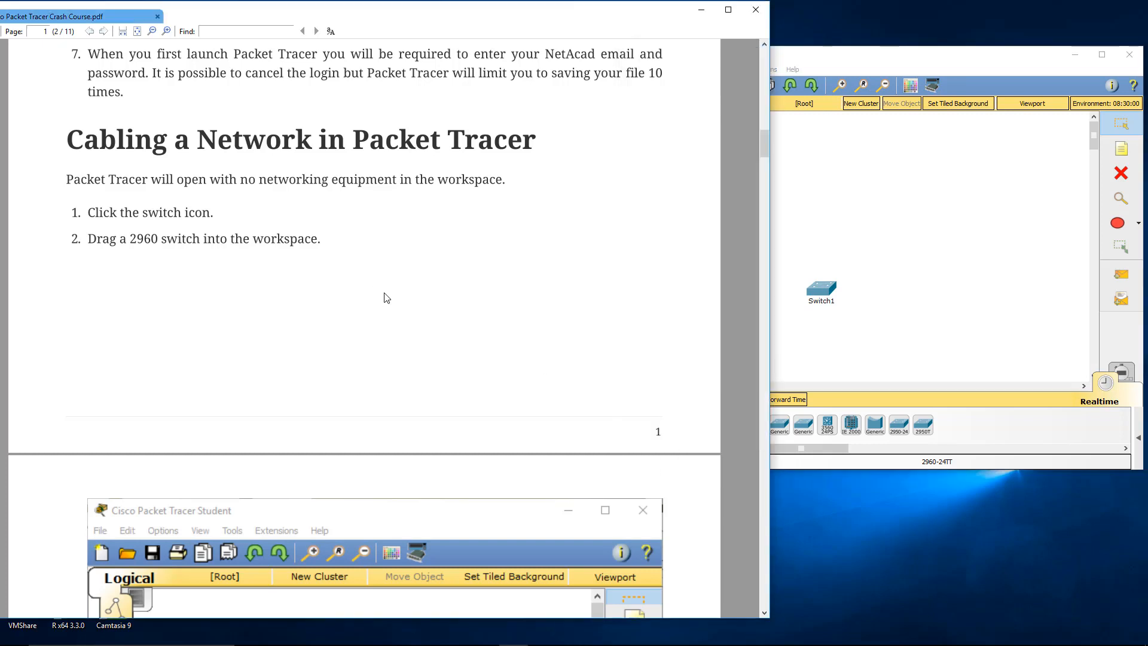
click(829, 253)
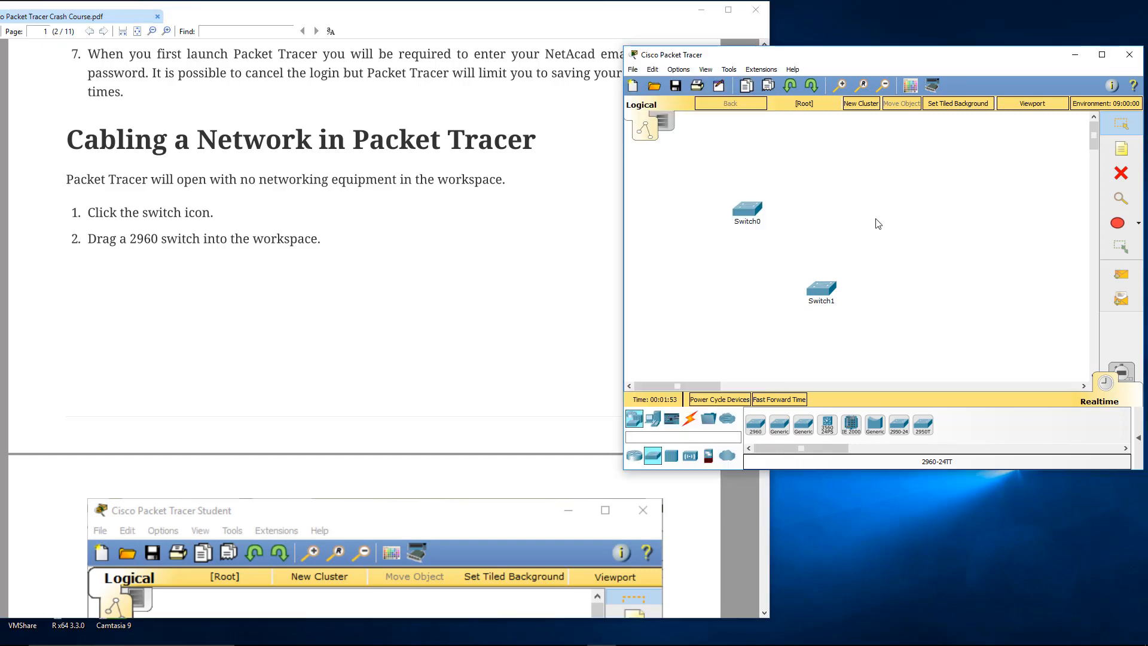
click(830, 294)
click(737, 144)
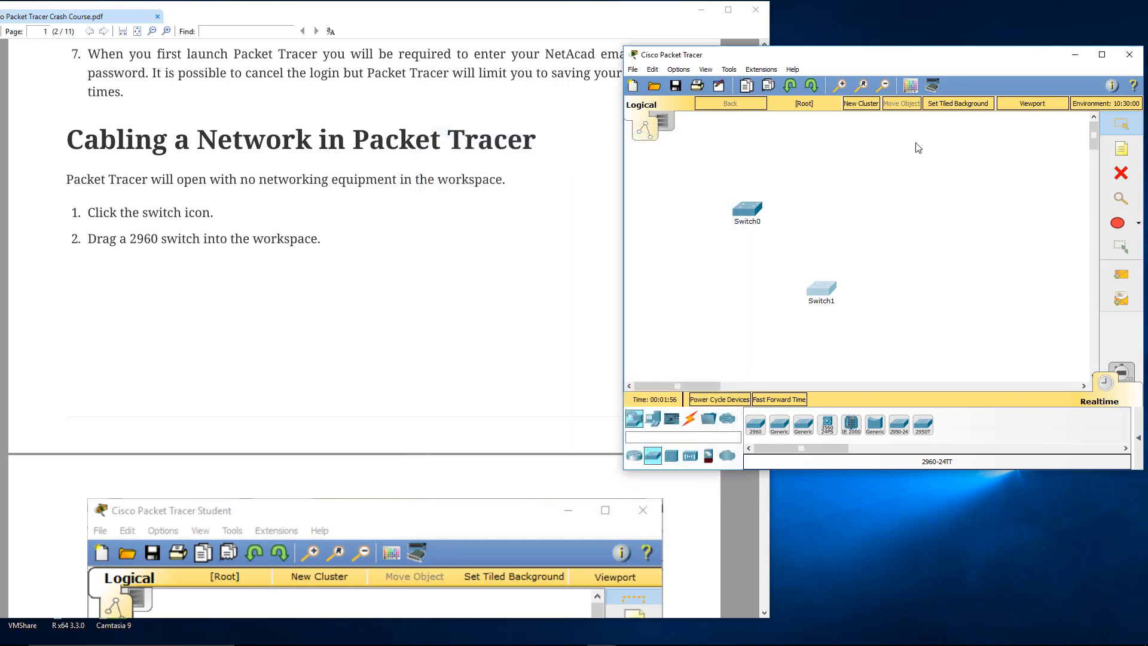
click(1122, 173)
click(836, 281)
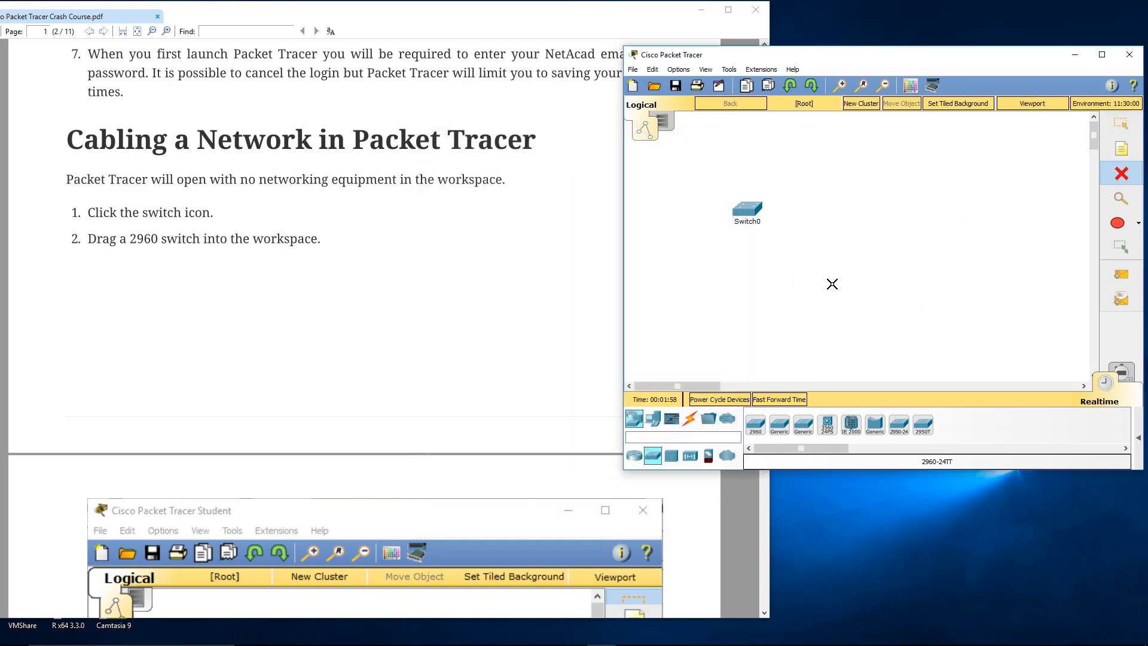
click(309, 248)
scroll(309, 242, down, 5)
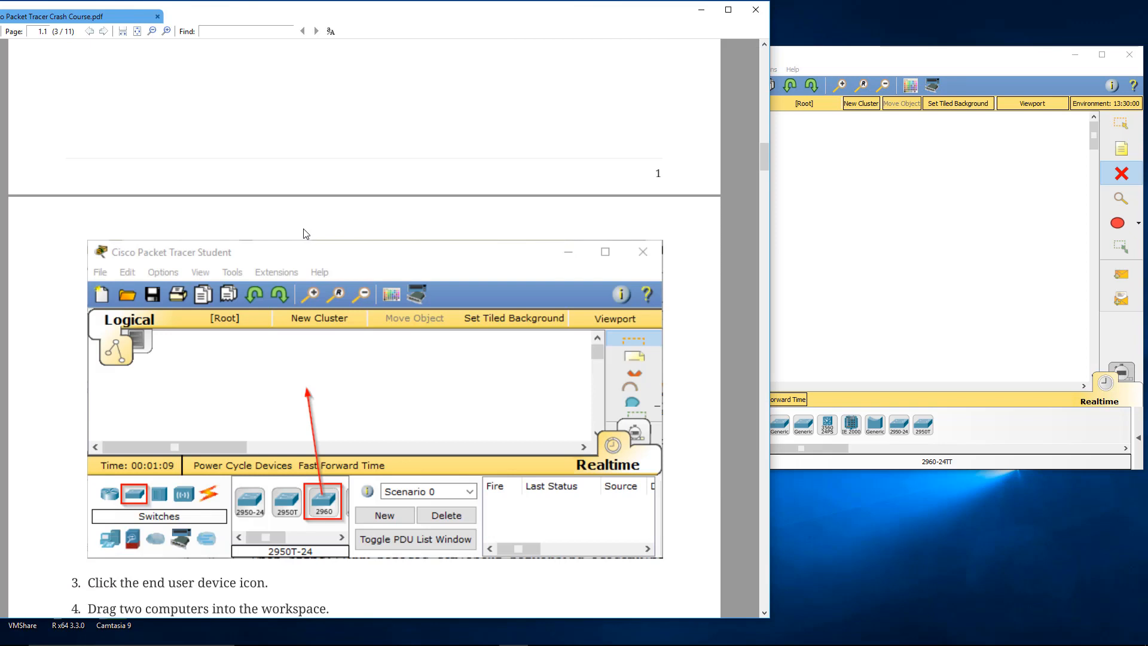
Step: Scroll the PDF guide, then drag the Packet Tracer window to the right beside it
scroll(302, 233, down, 3)
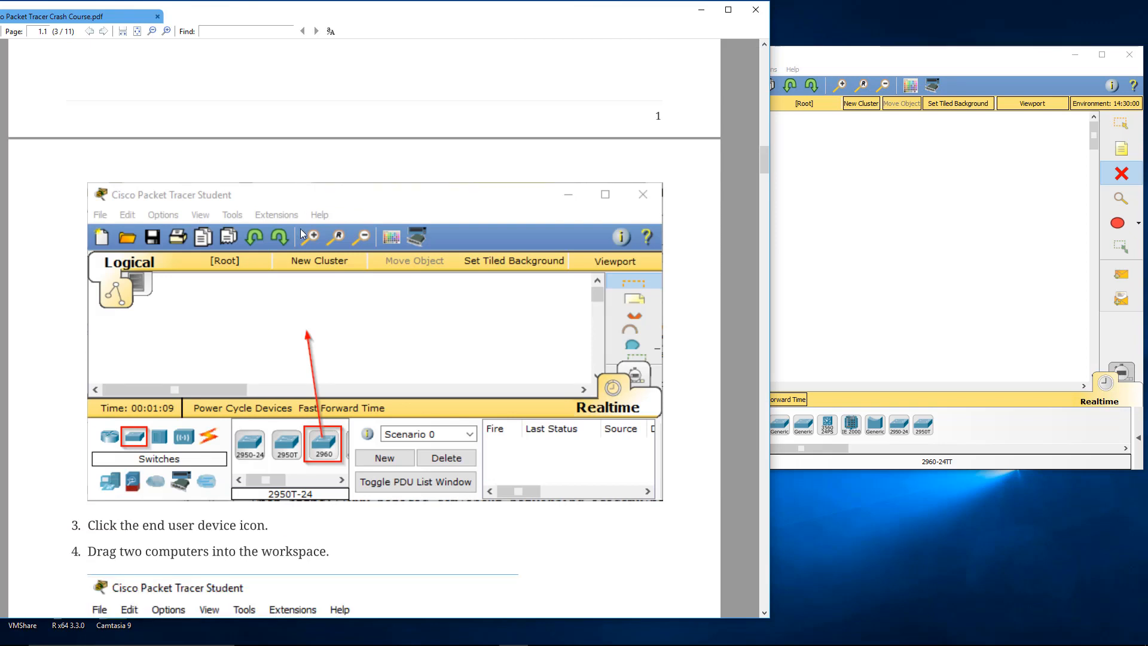
scroll(300, 232, down, 1)
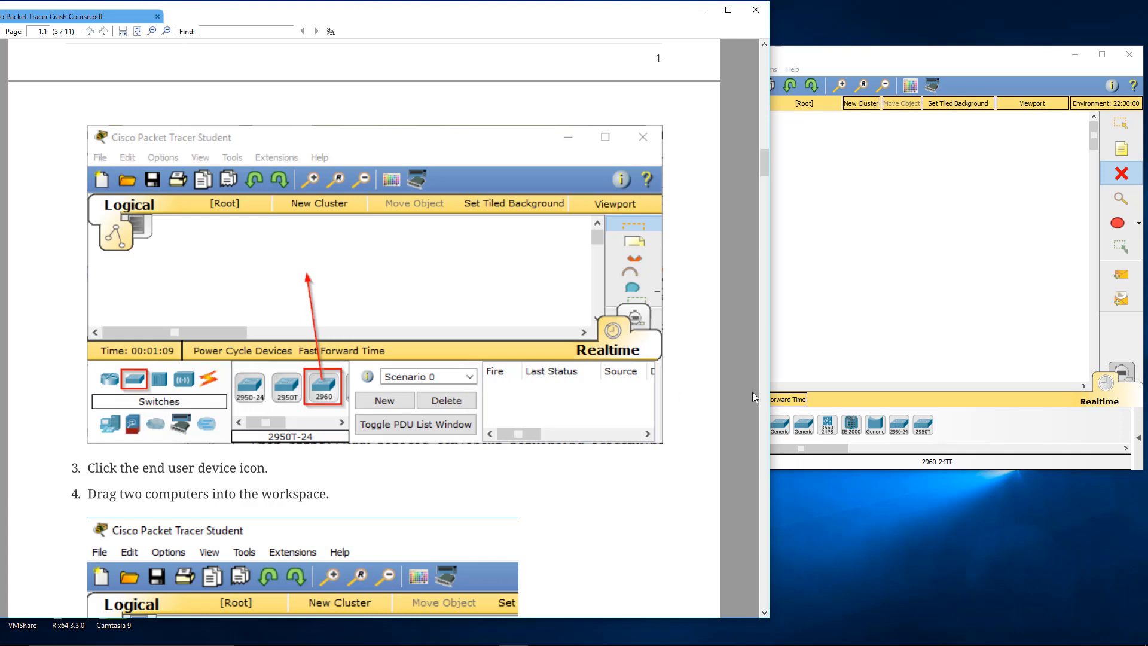
click(840, 456)
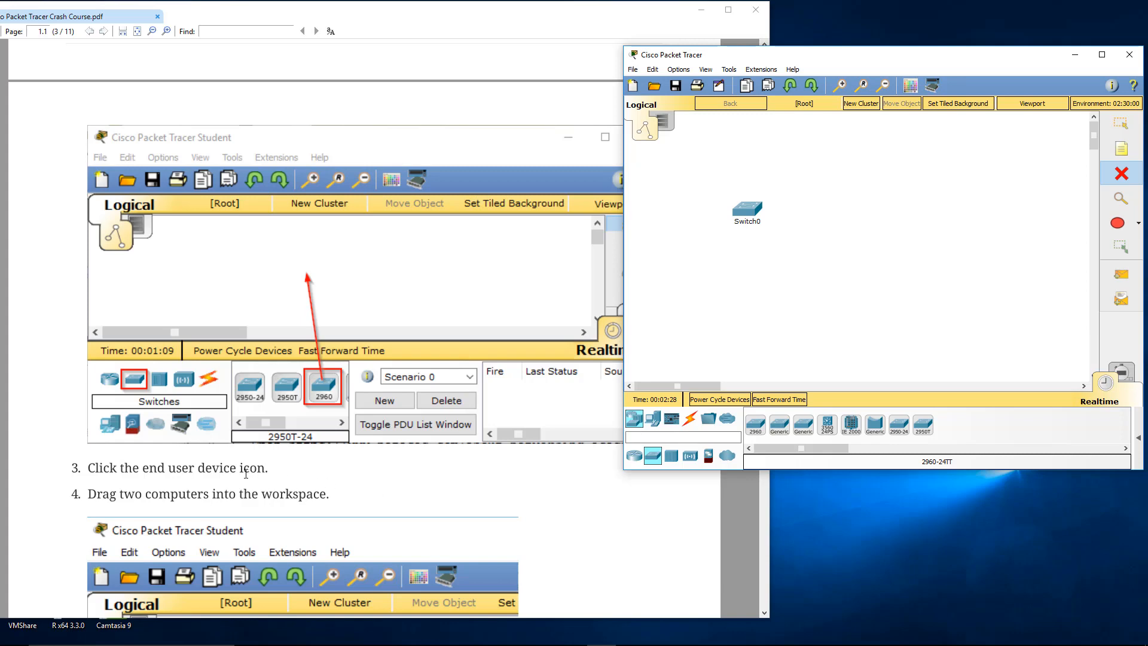
click(235, 471)
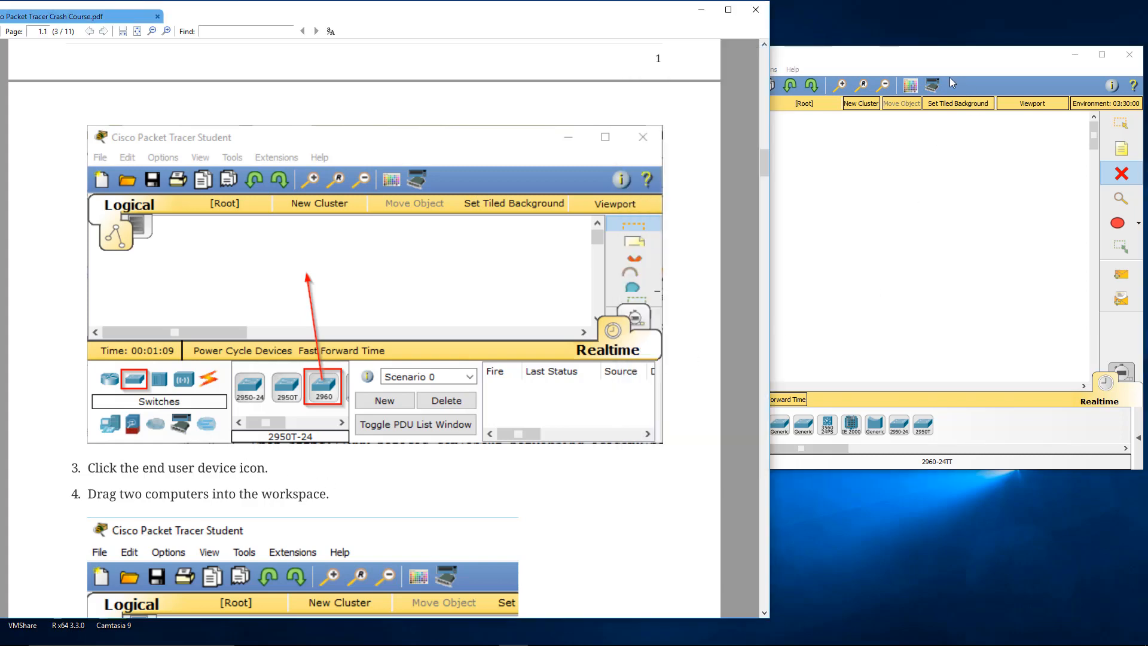
click(931, 71)
drag(778, 55, 929, 29)
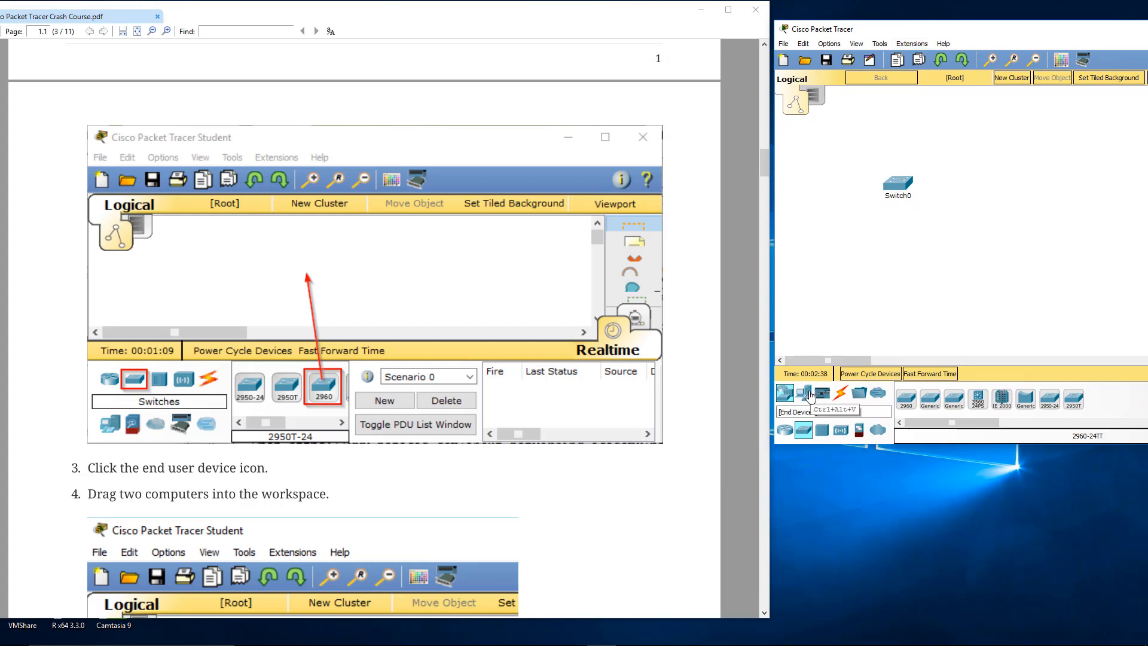
Step: Place Generic PC0 left of Switch0 and PC1 below-right of it
click(811, 394)
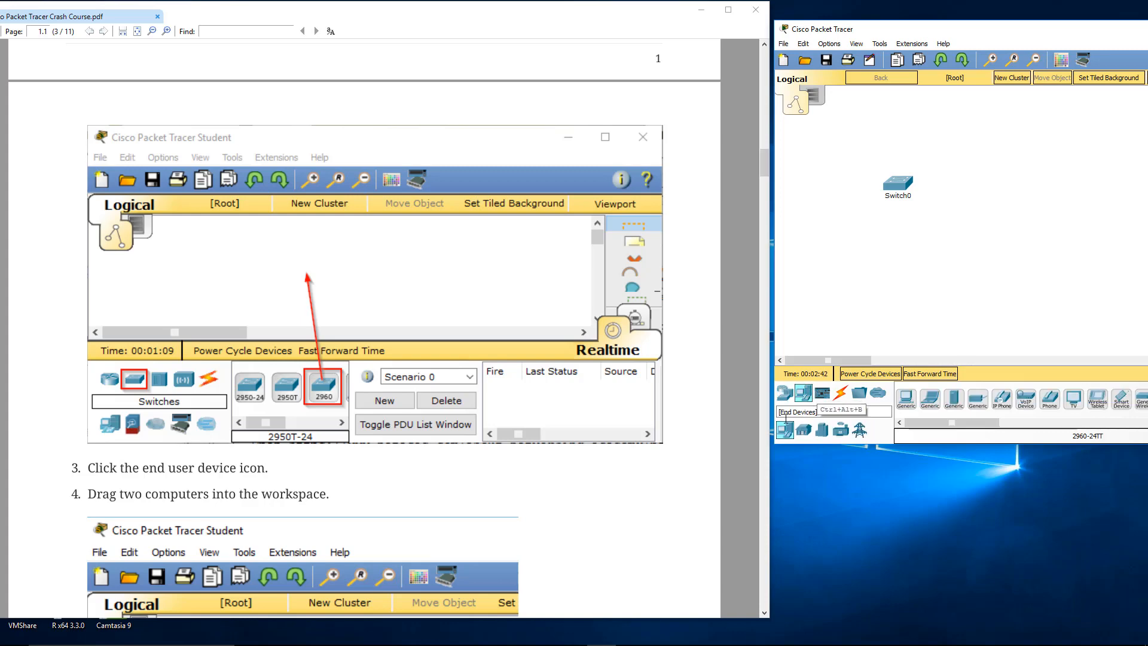
scroll(503, 458, down, 3)
scroll(502, 457, down, 2)
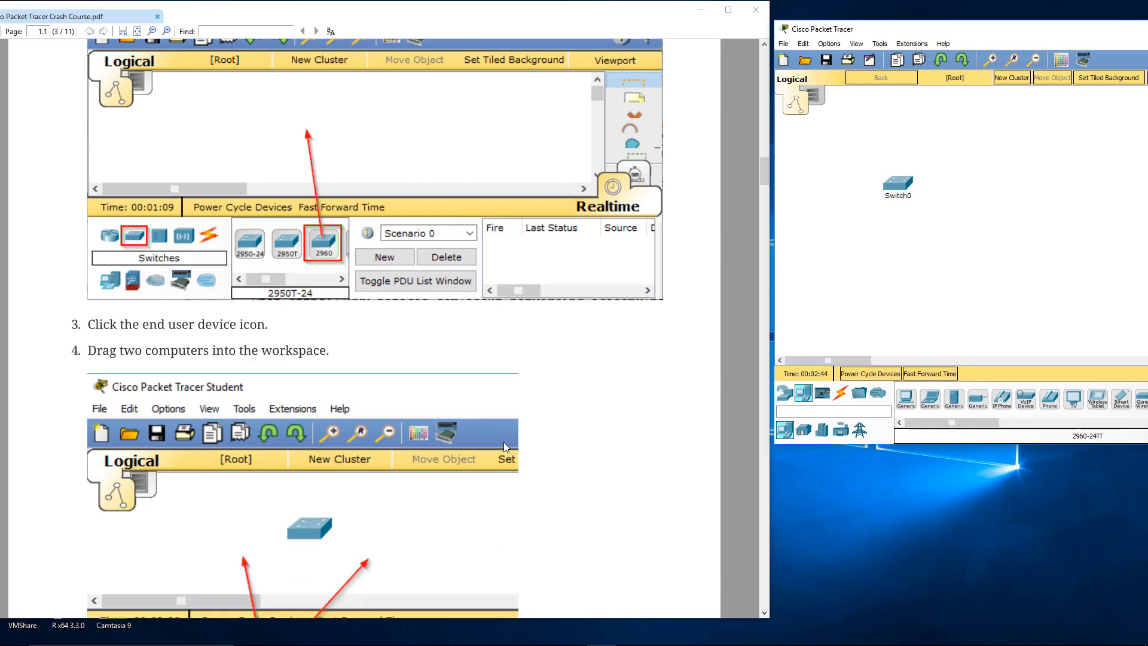
click(906, 400)
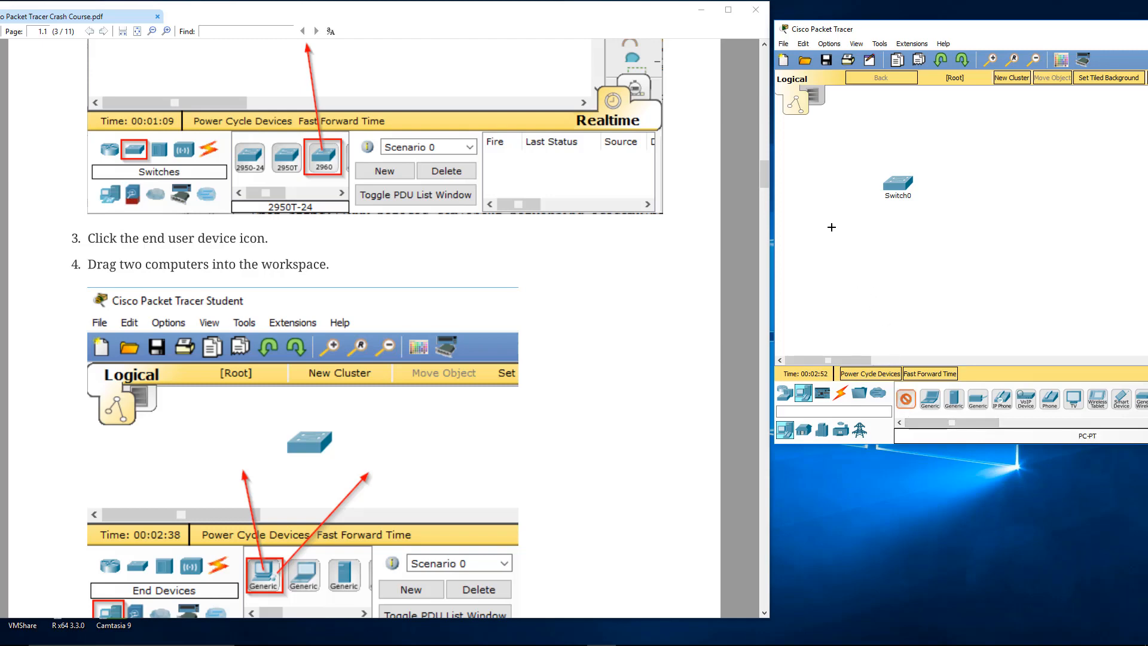
click(821, 212)
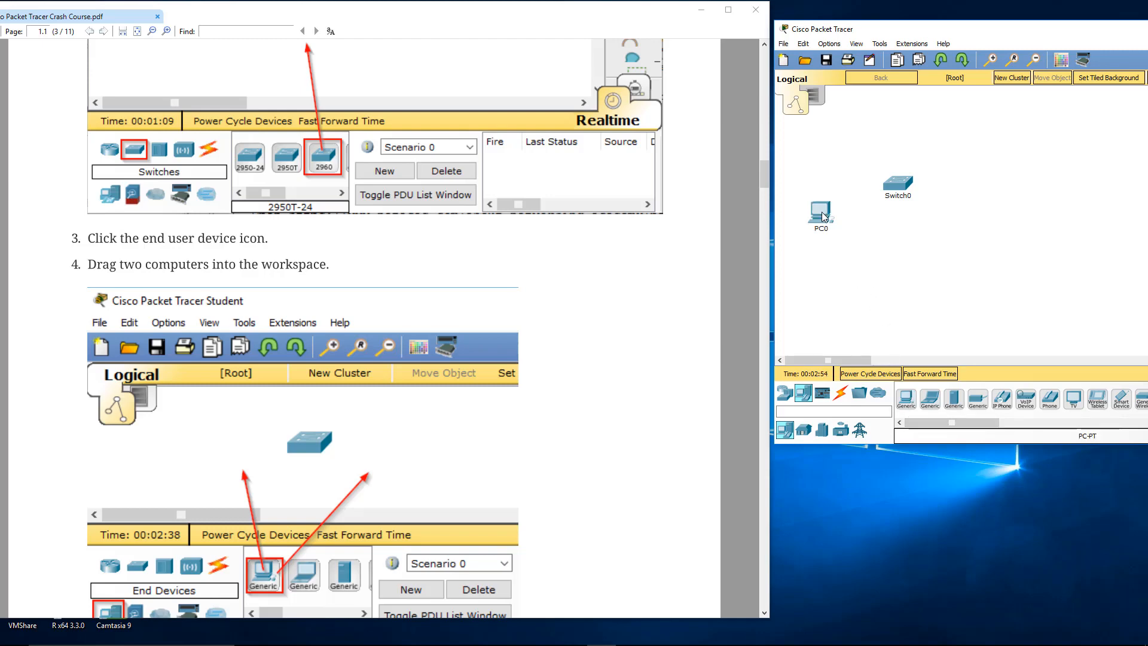
drag(908, 406, 959, 266)
scroll(572, 407, down, 3)
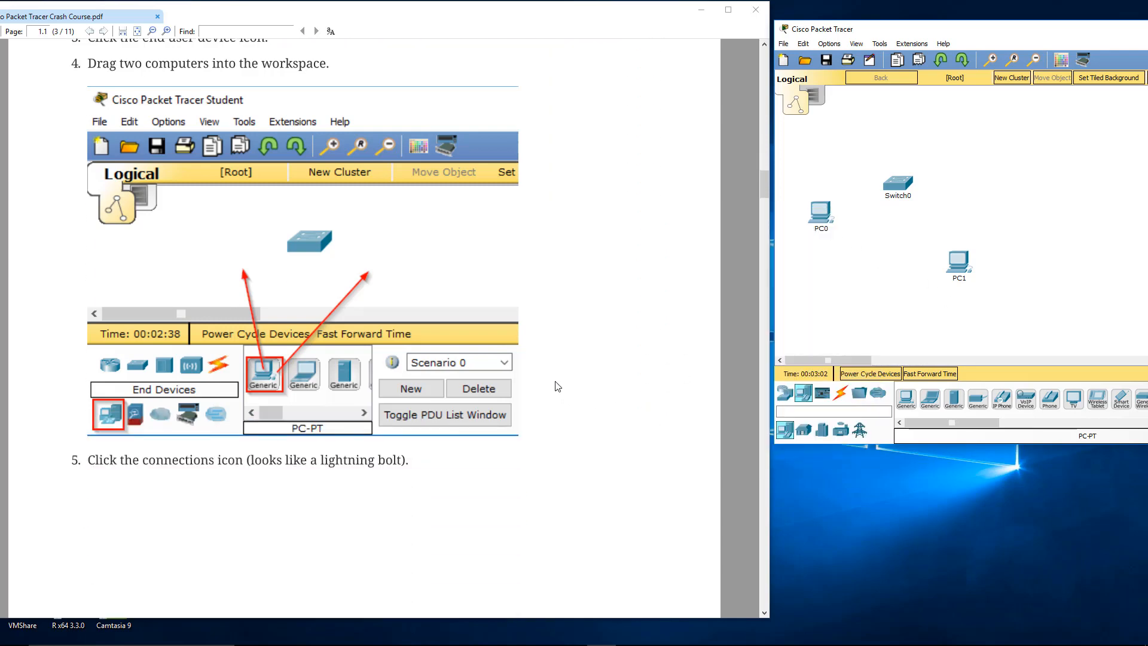
scroll(559, 386, down, 2)
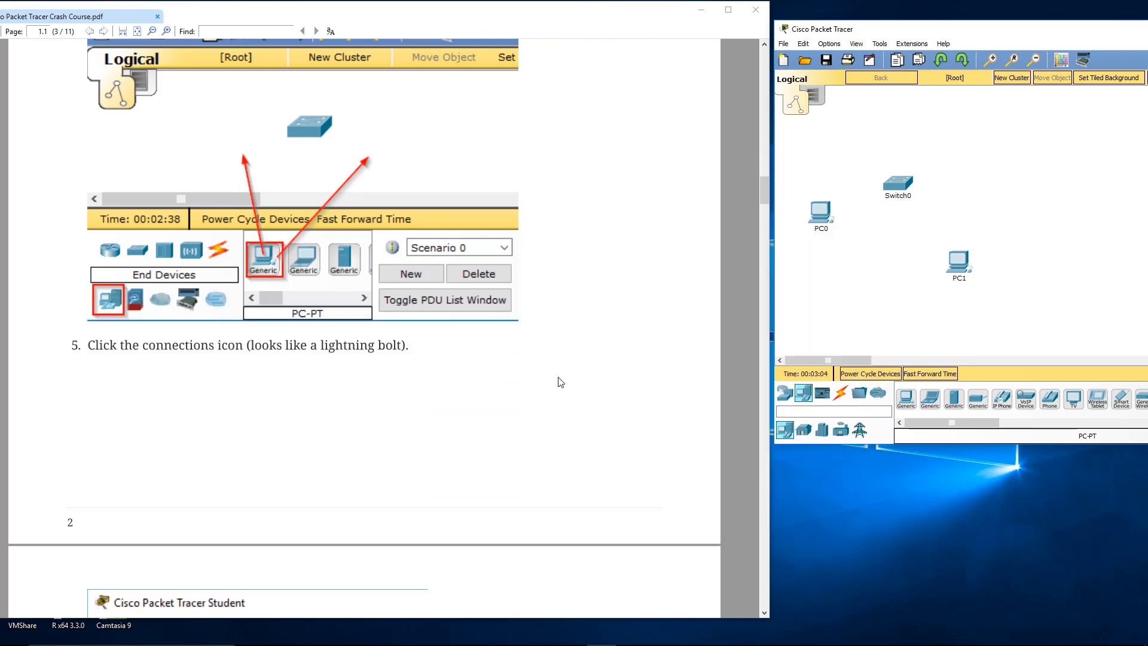
Step: Reposition PC0 and PC1 closer around Switch0
scroll(560, 382, down, 7)
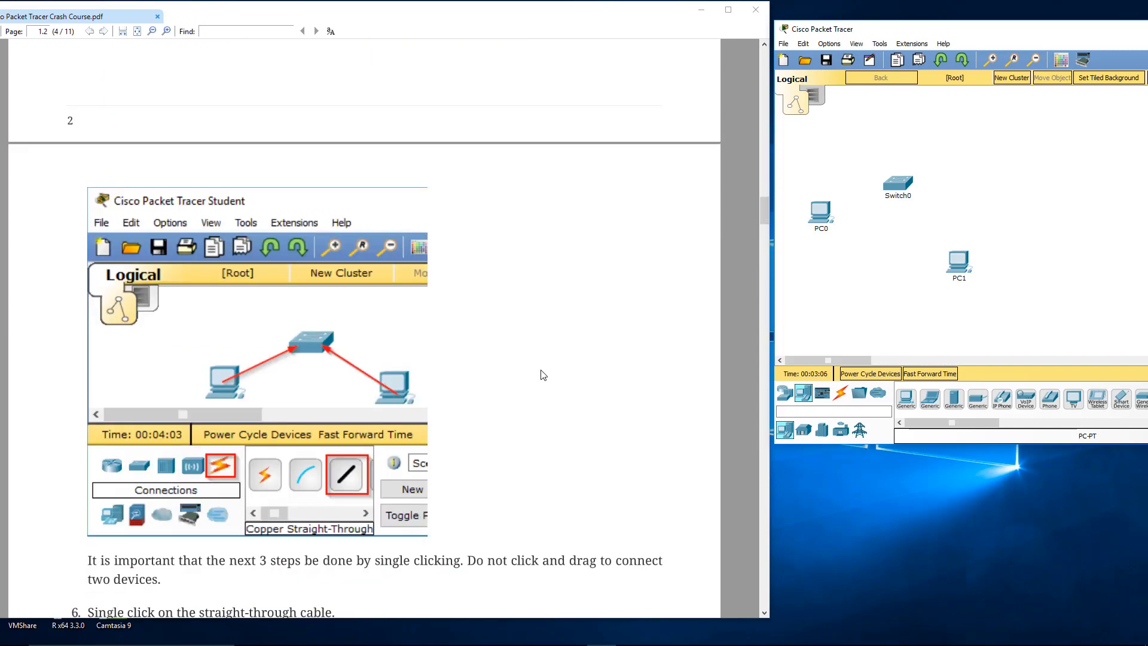
drag(961, 263, 952, 221)
drag(816, 214, 829, 226)
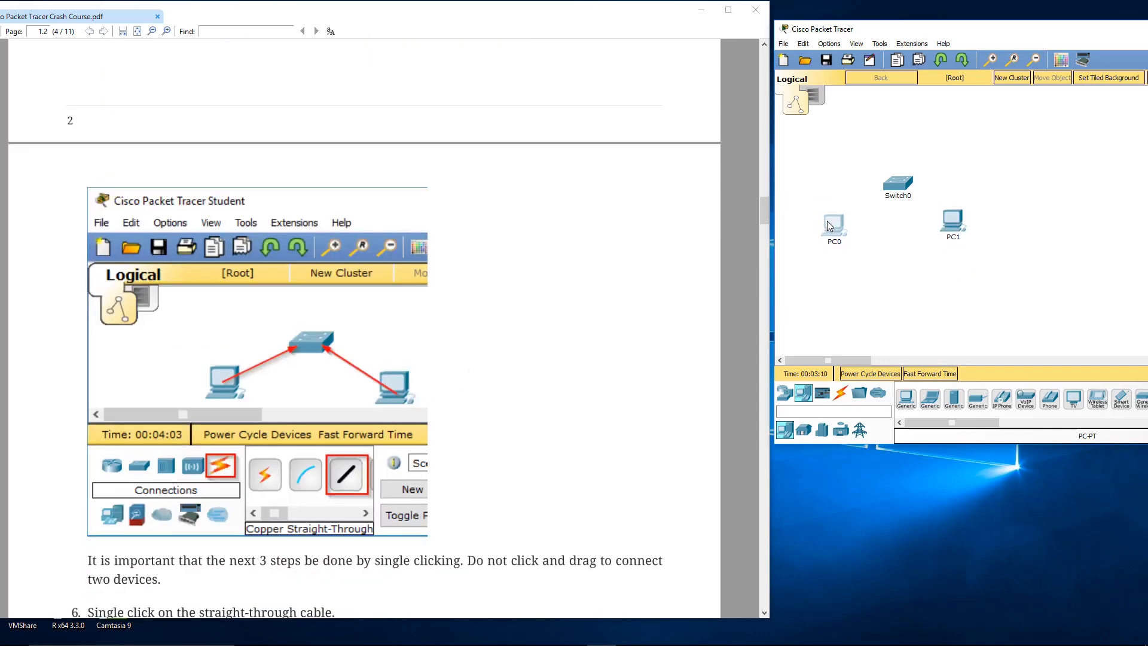
drag(955, 227, 960, 236)
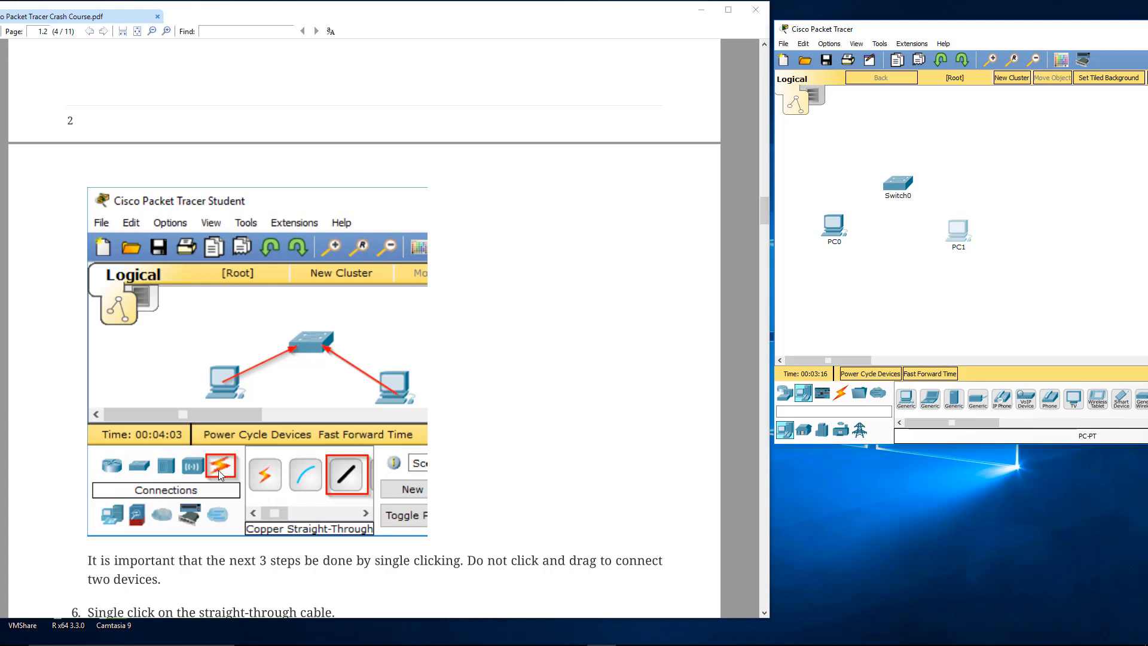
Step: Start a Copper Straight-Through cable at PC0 to list its ports
click(841, 394)
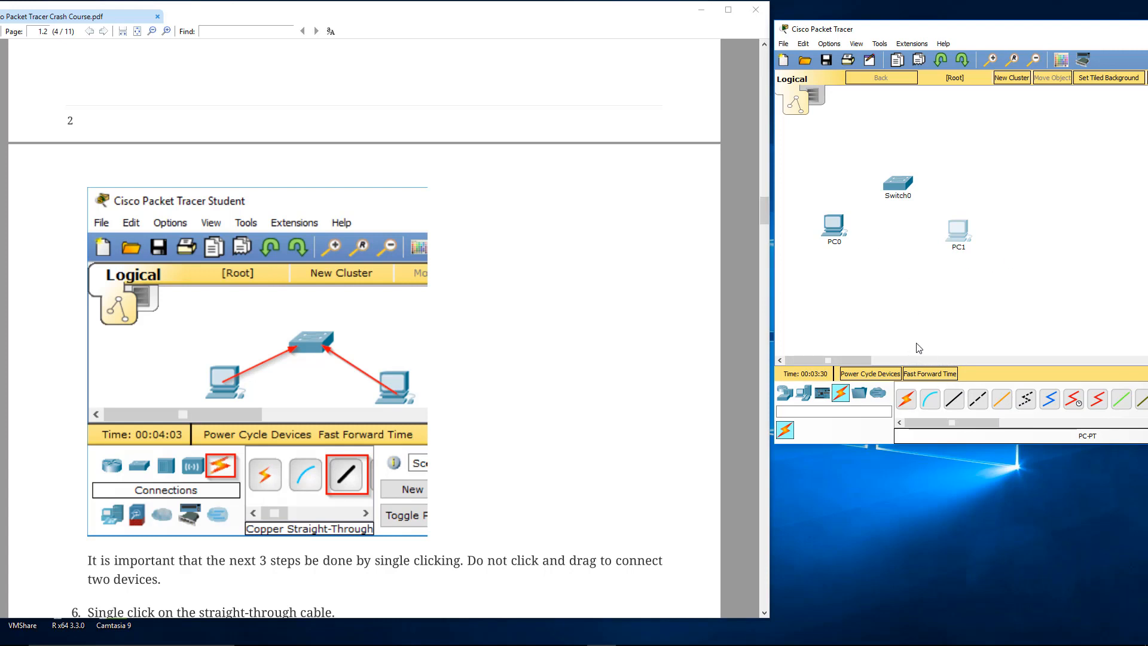
click(957, 403)
scroll(455, 348, down, 2)
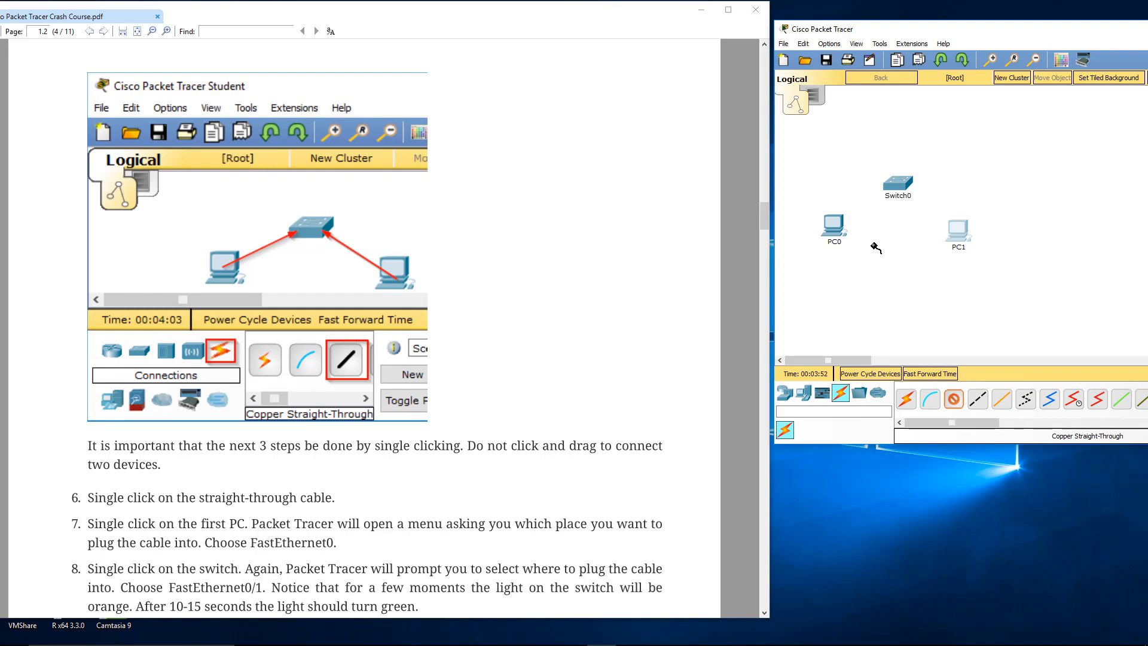
click(835, 227)
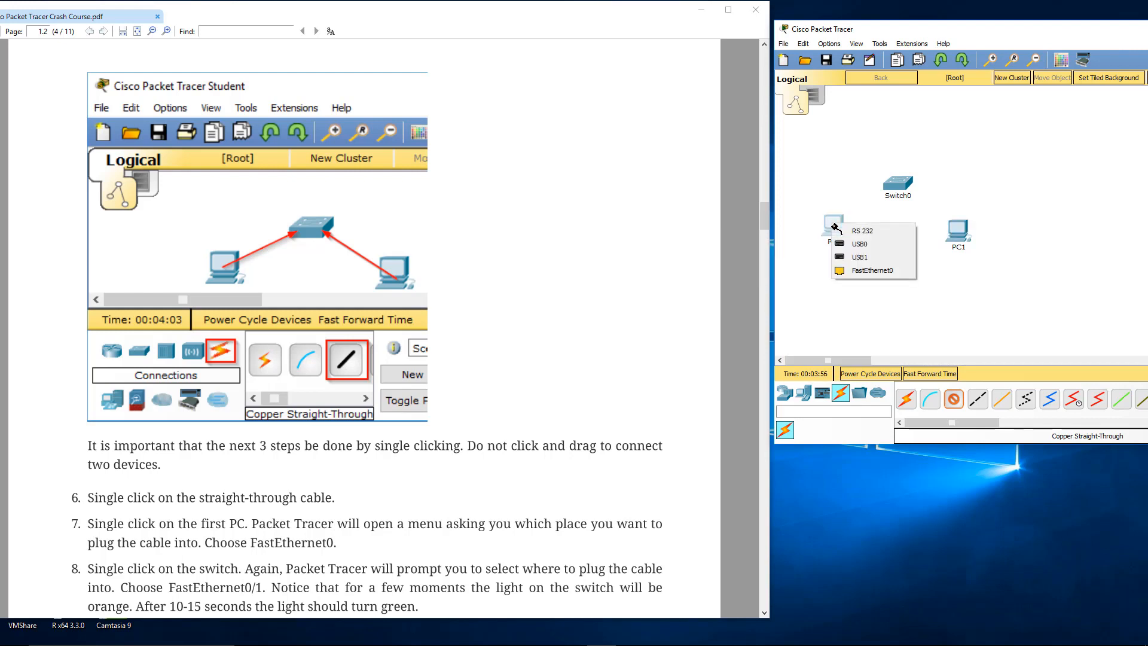
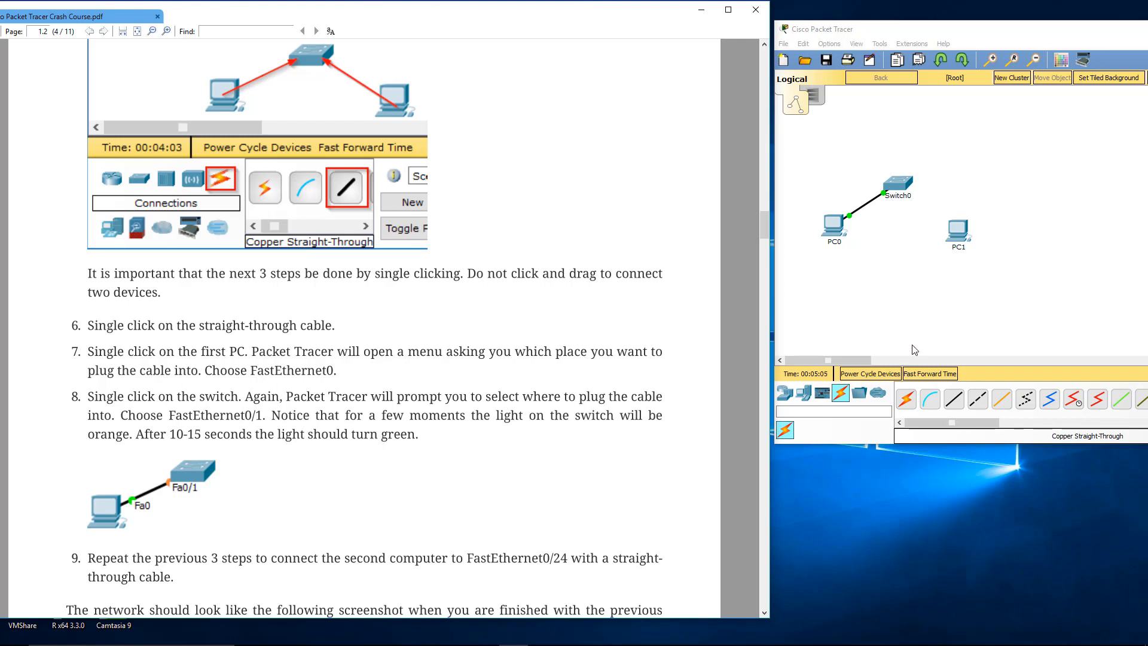
Step: Link PC1's FastEthernet0 to Switch0's FastEthernet0/24 with a copper straight-through cable
click(950, 405)
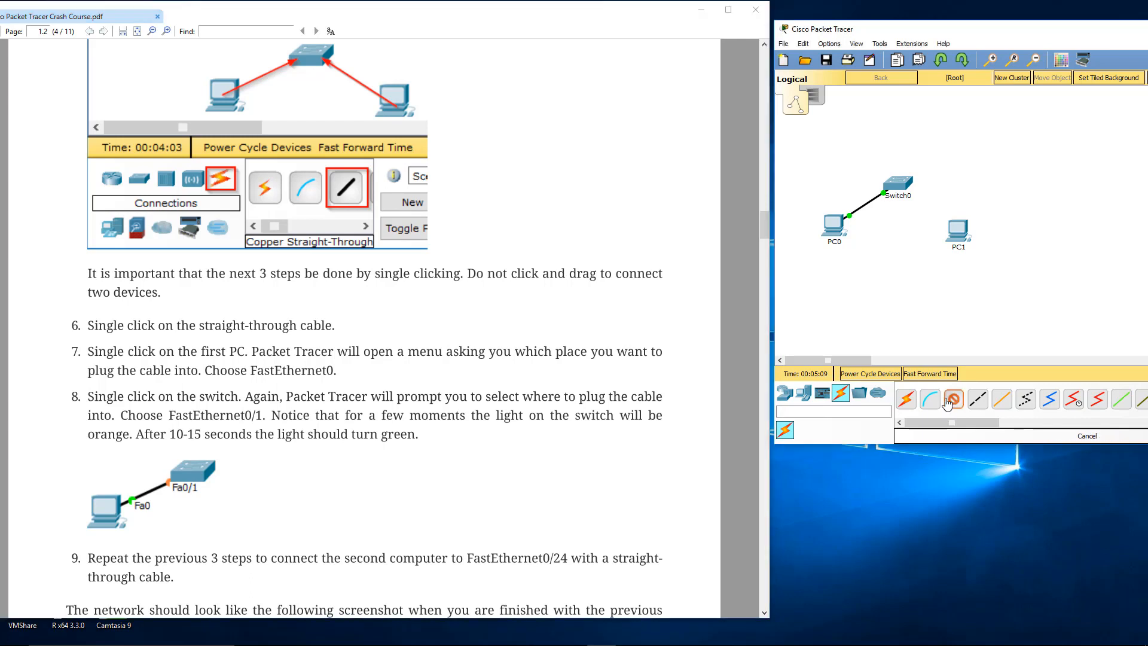
click(958, 232)
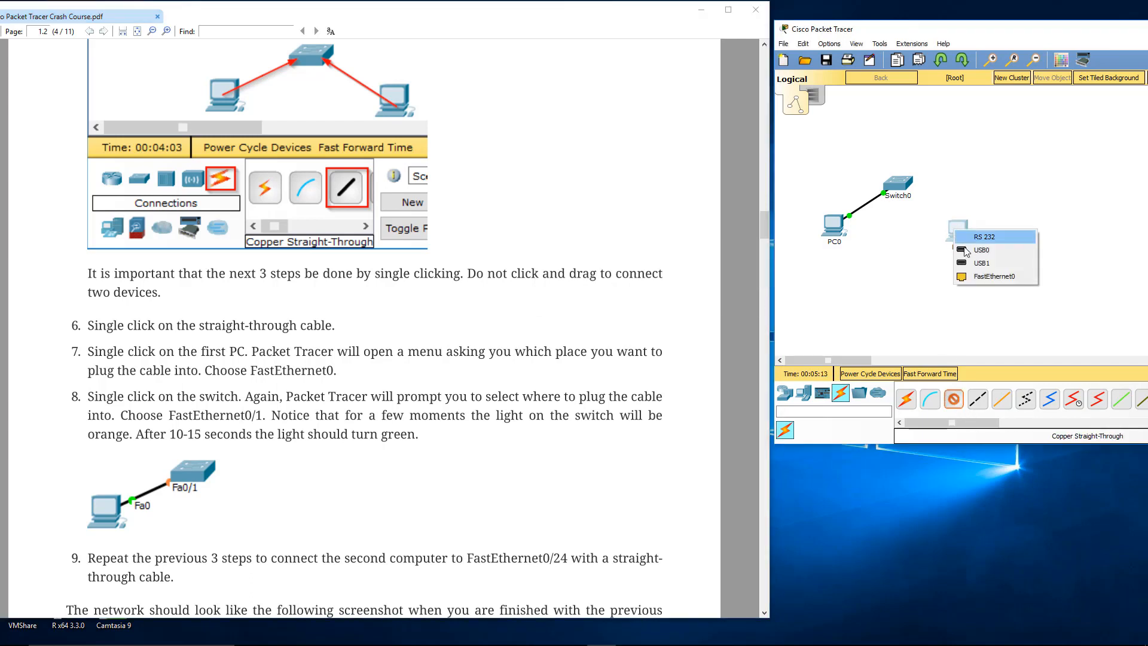
click(995, 277)
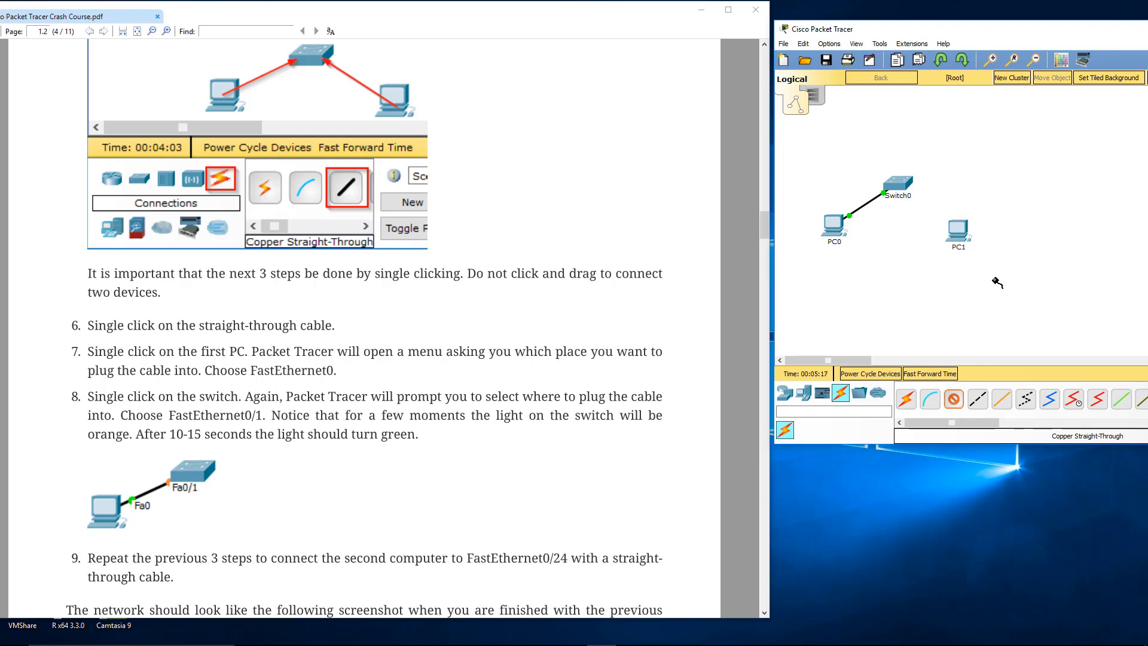
click(902, 185)
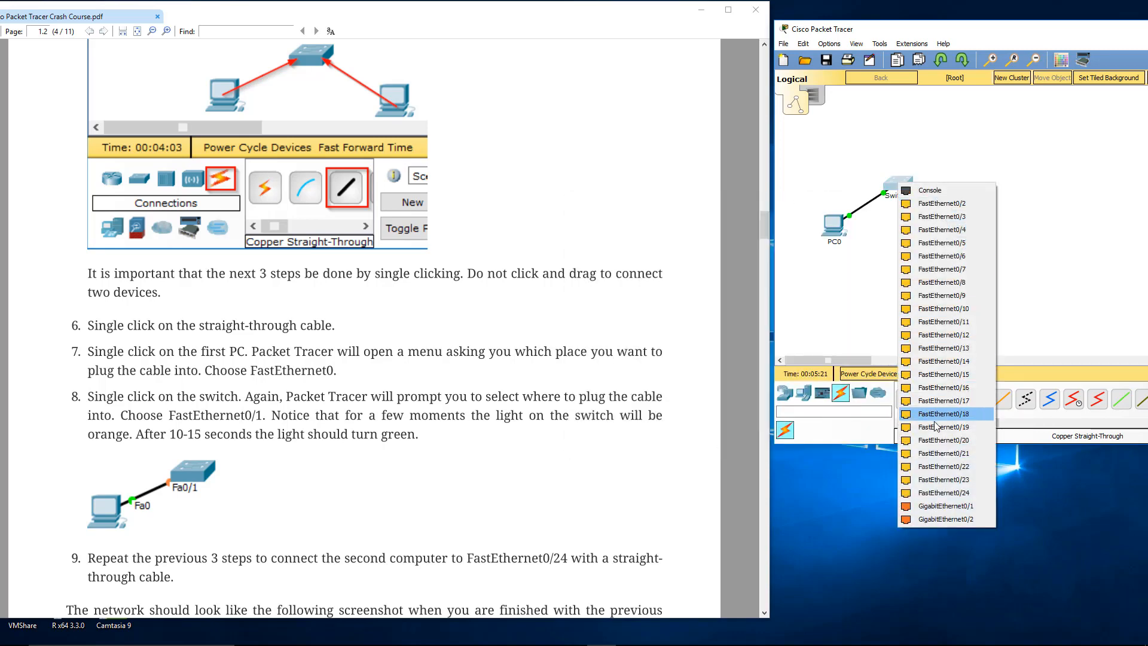
click(936, 492)
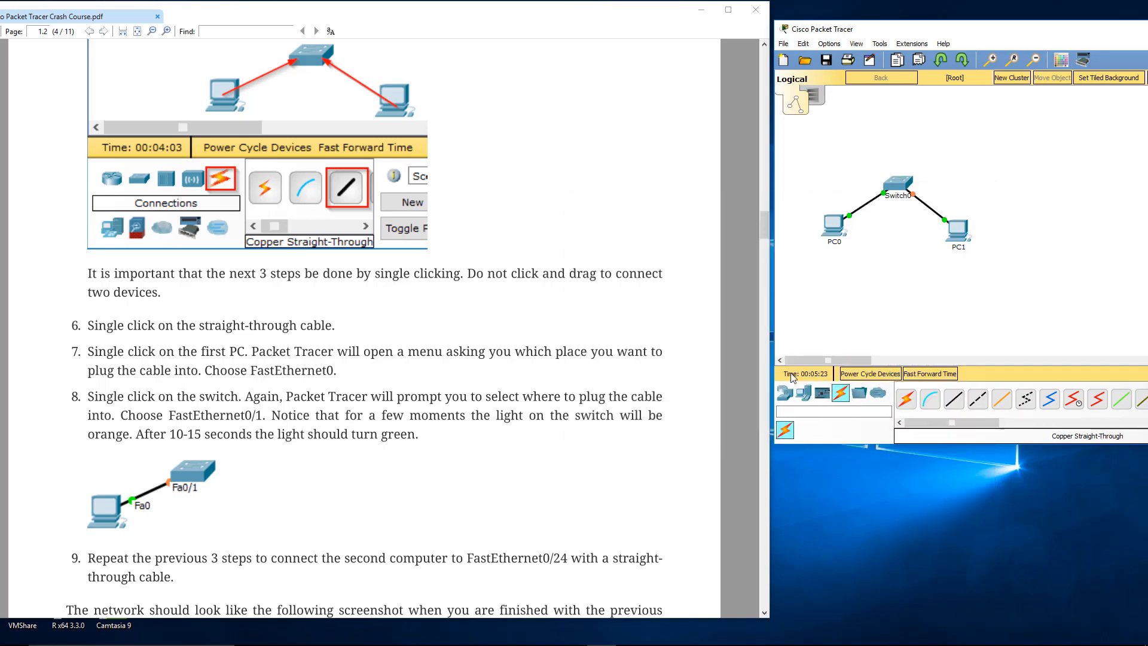
click(404, 418)
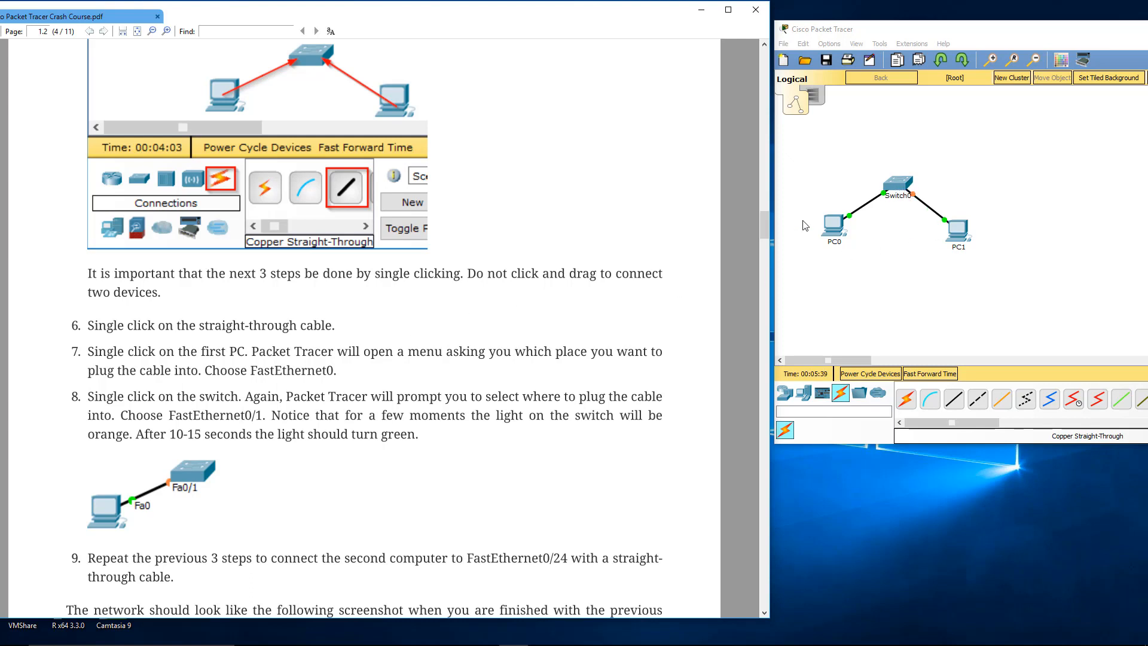
Step: Dismiss the calendar notification and open Packet Tracer's Options menu
scroll(295, 426, down, 2)
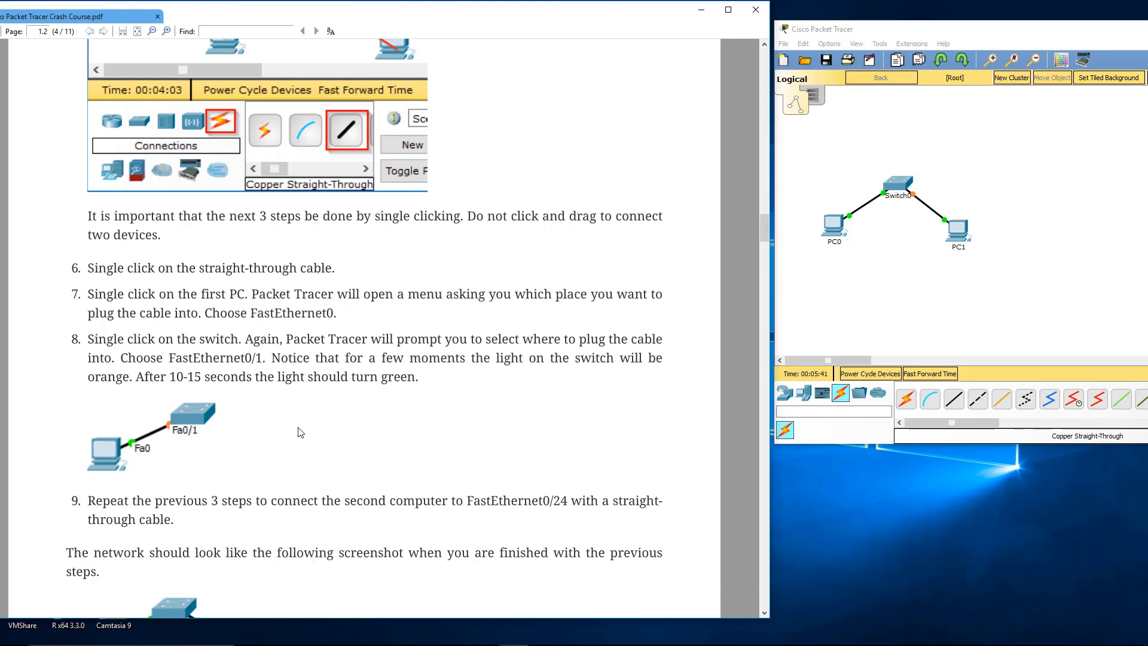
scroll(304, 432, down, 6)
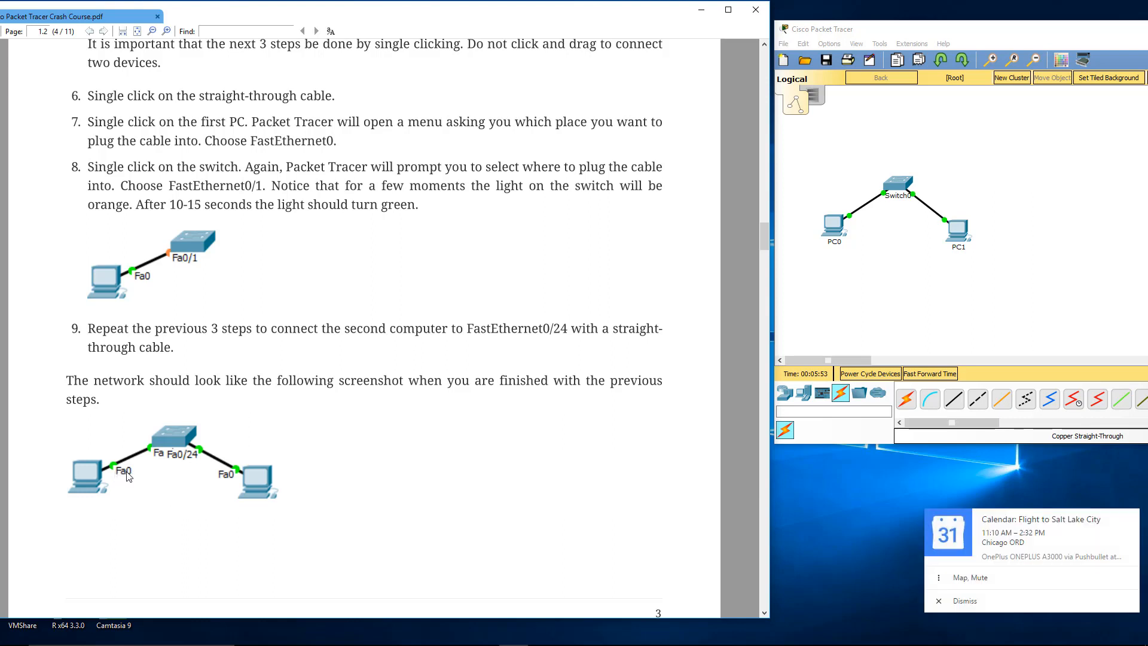
click(1009, 602)
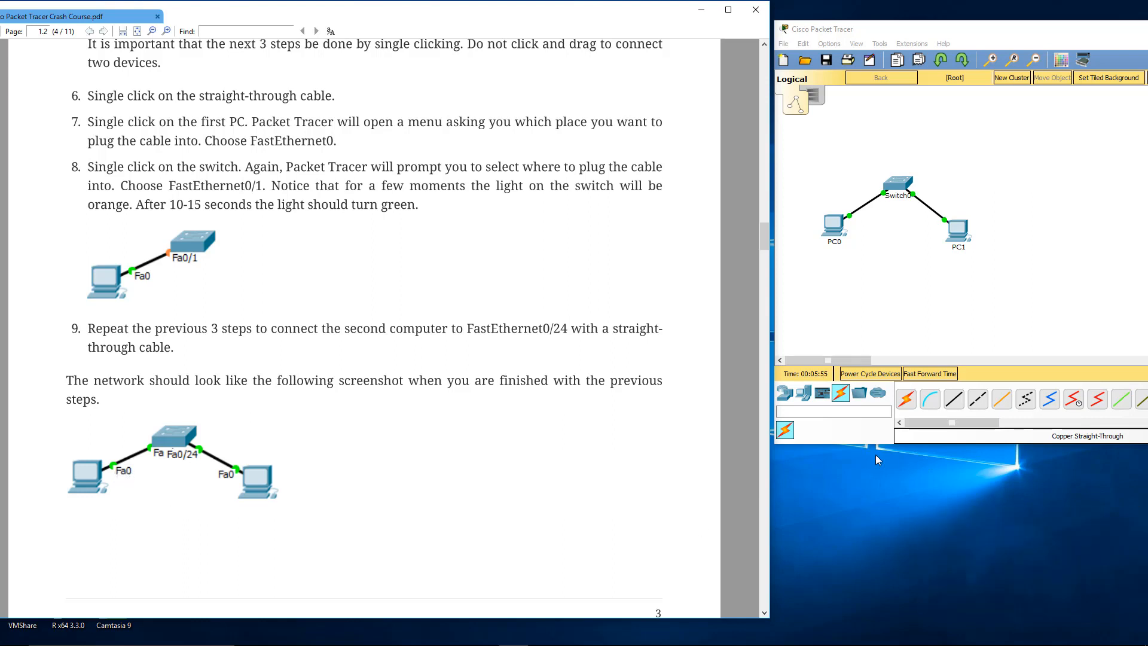
click(840, 35)
click(829, 45)
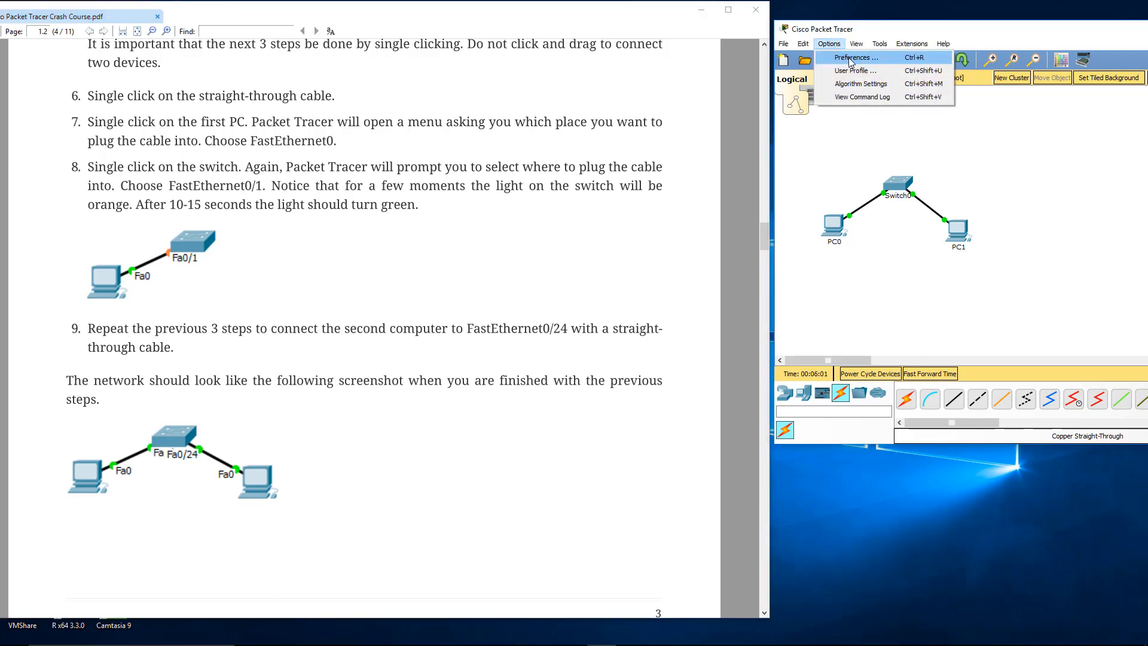
Step: In Preferences, enable Always Show Port Labels, disable Show Device Name Labels, then close it
click(865, 66)
drag(837, 24, 473, 69)
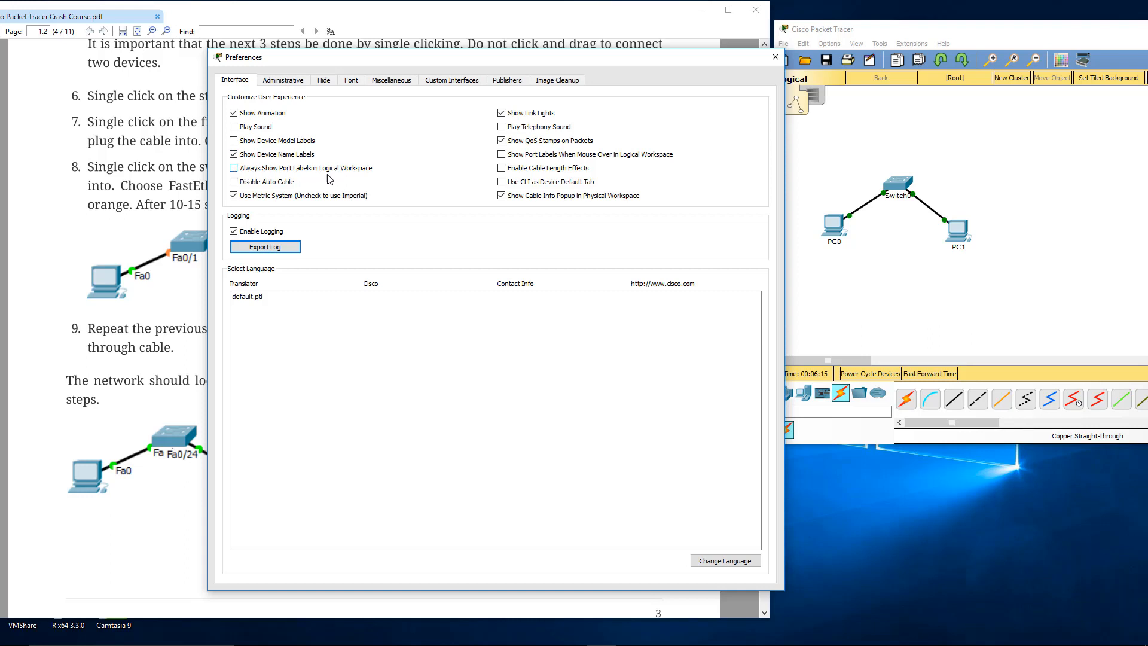
click(235, 171)
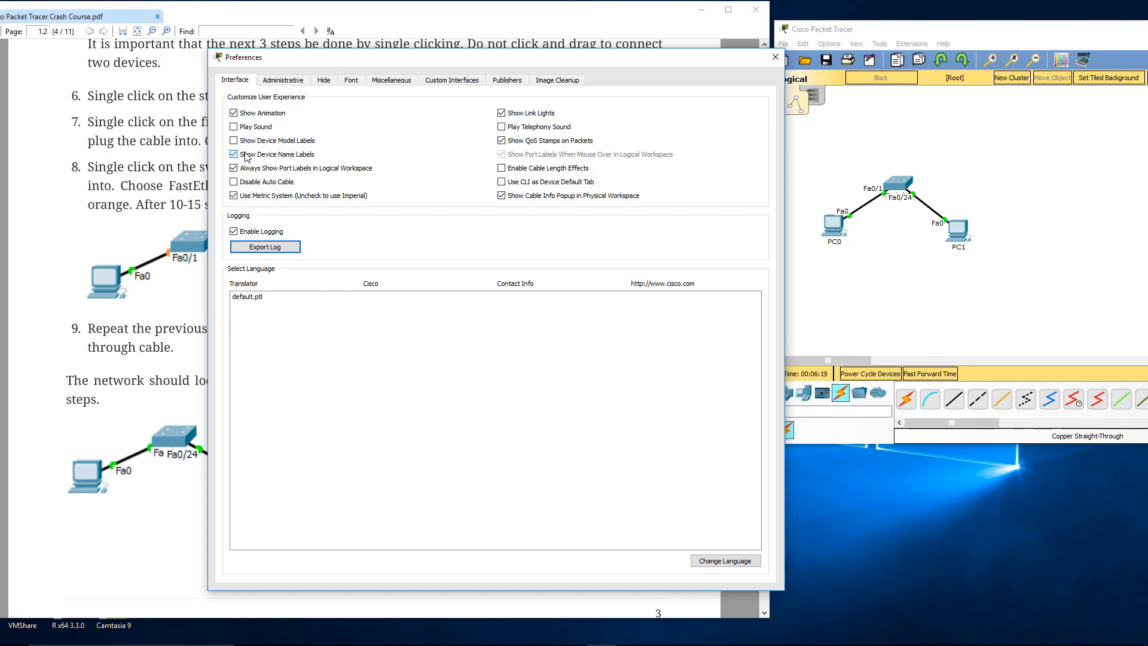
click(235, 155)
click(780, 64)
click(456, 333)
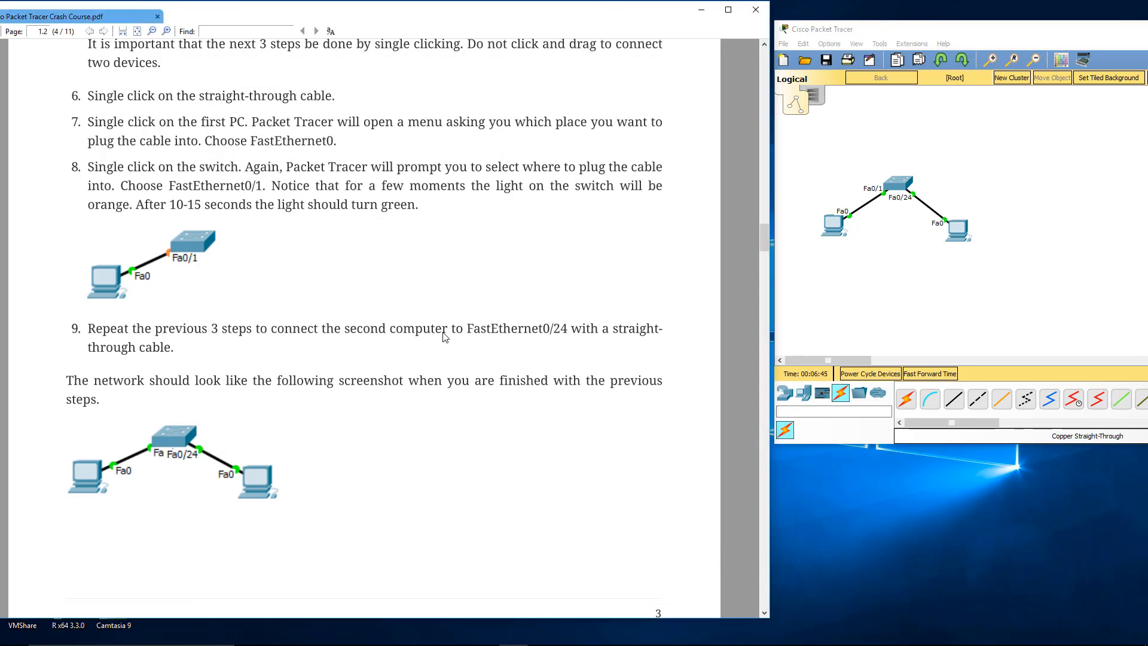
scroll(446, 338, down, 3)
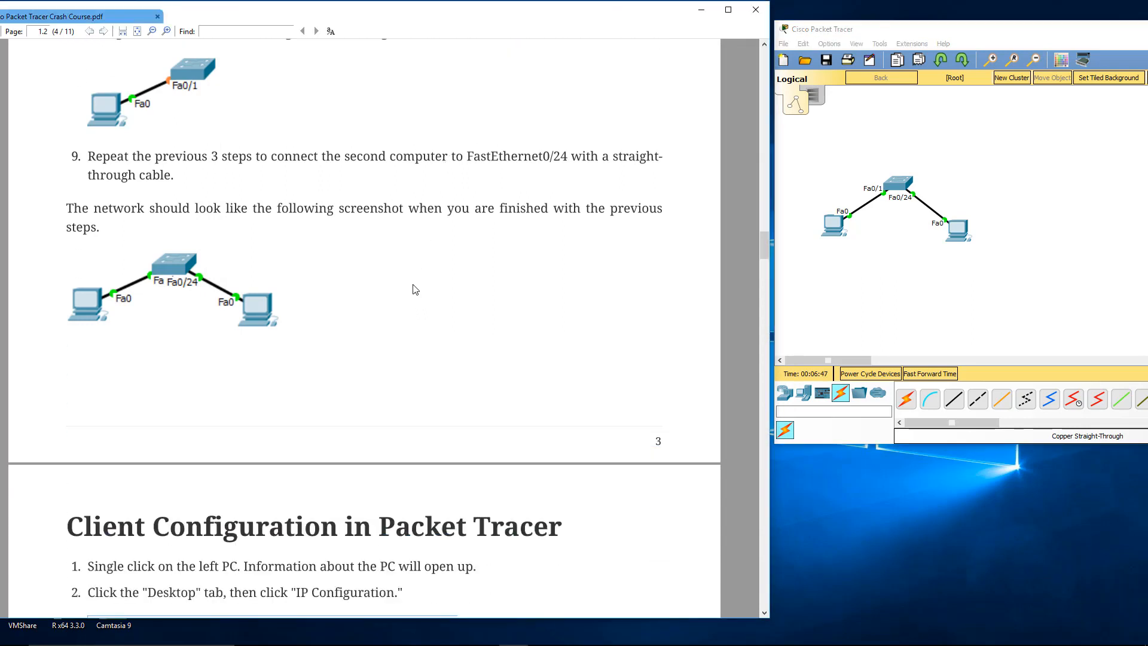
scroll(415, 289, down, 1)
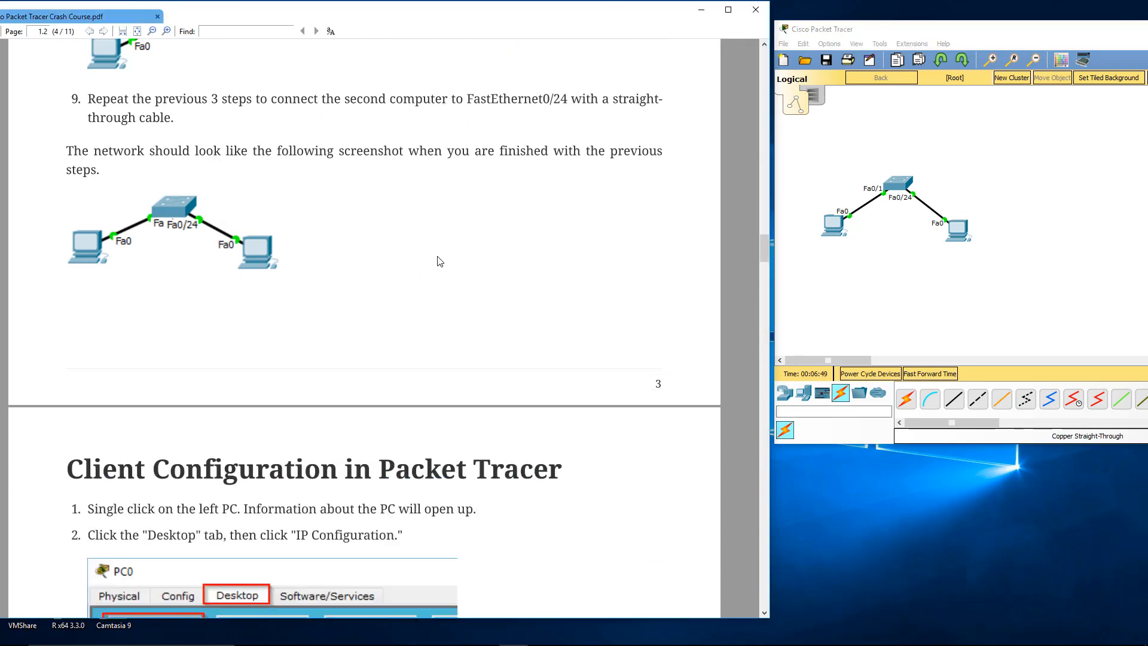
scroll(422, 242, down, 3)
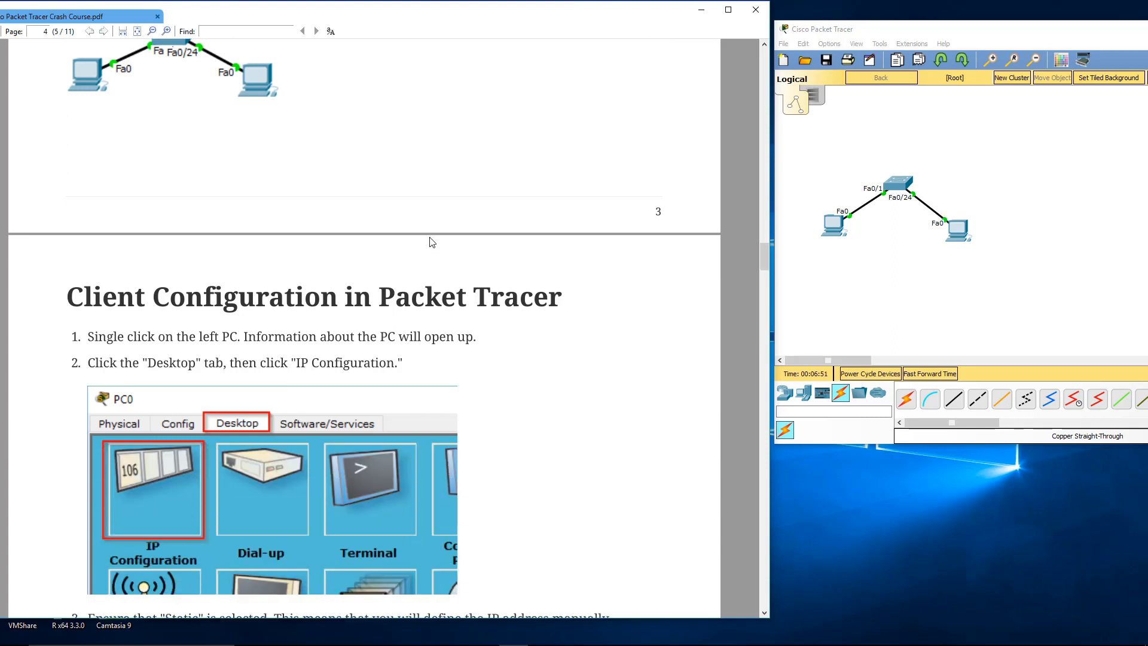
scroll(434, 226, down, 2)
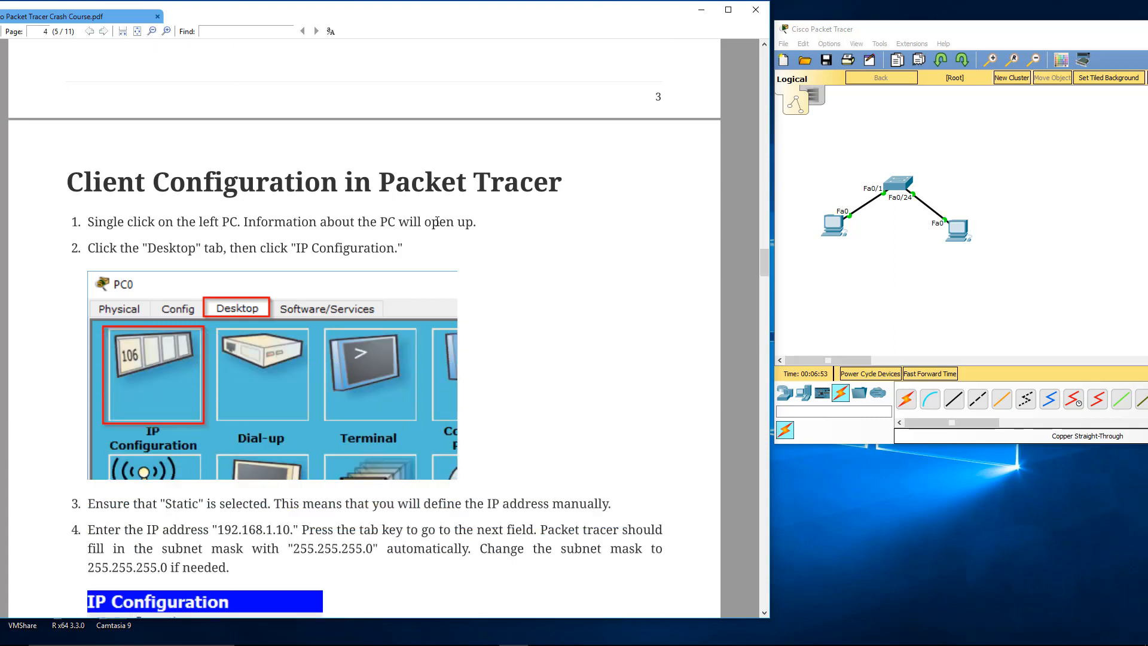
scroll(437, 222, down, 2)
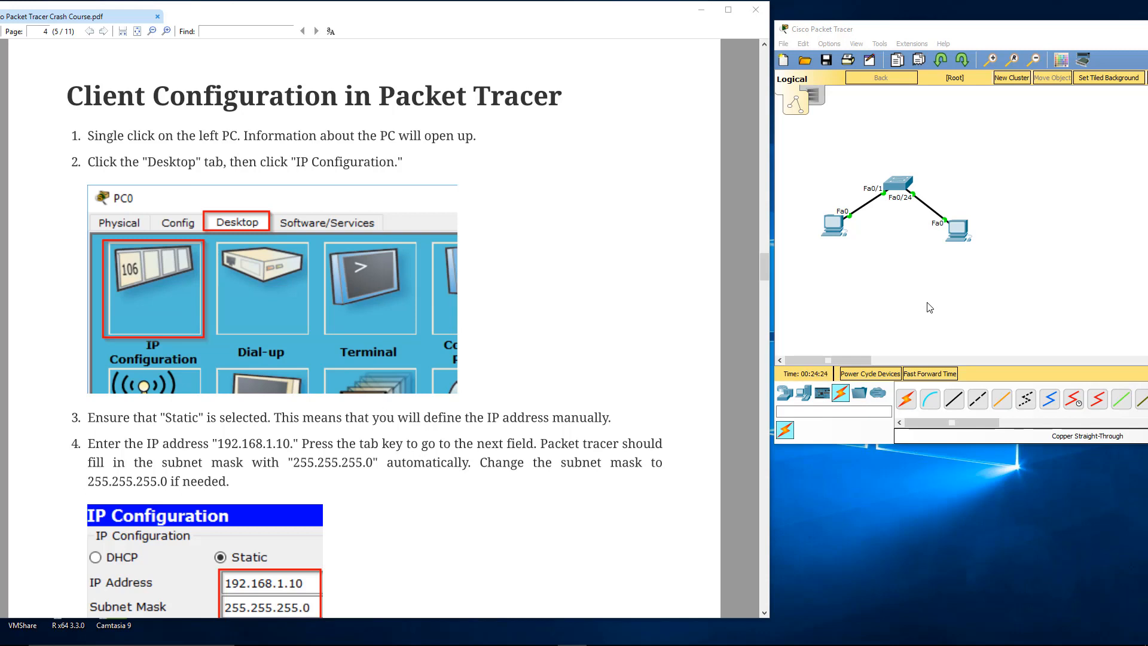
click(833, 281)
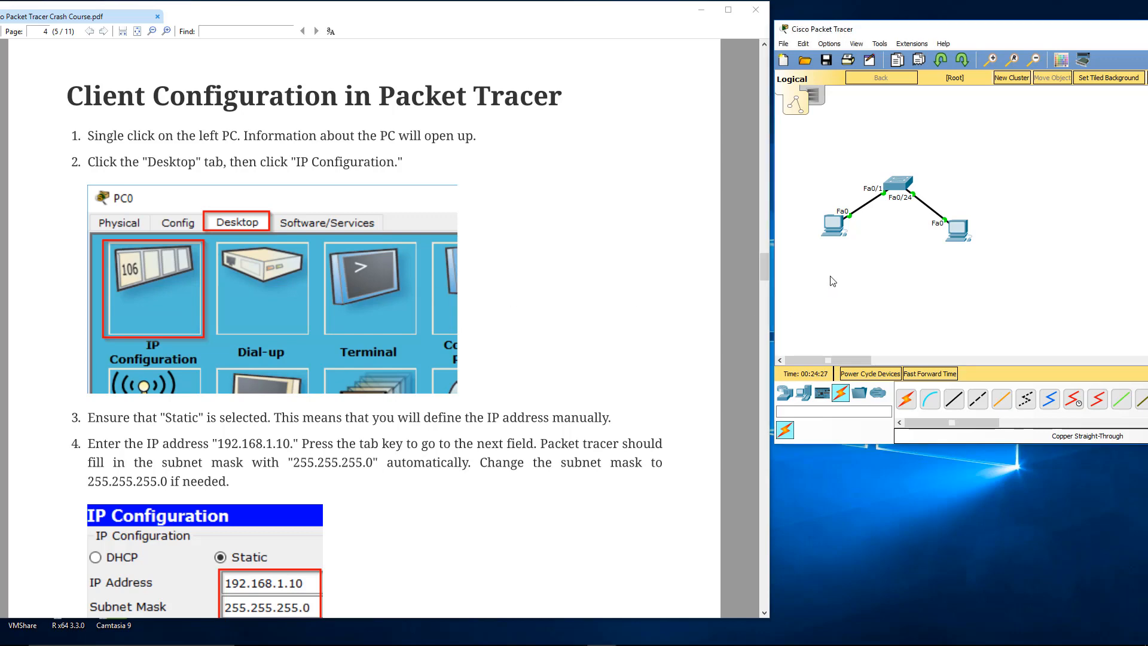
Step: Open the IP Configuration panel from PC0's Desktop tab
click(835, 227)
drag(642, 108, 658, 72)
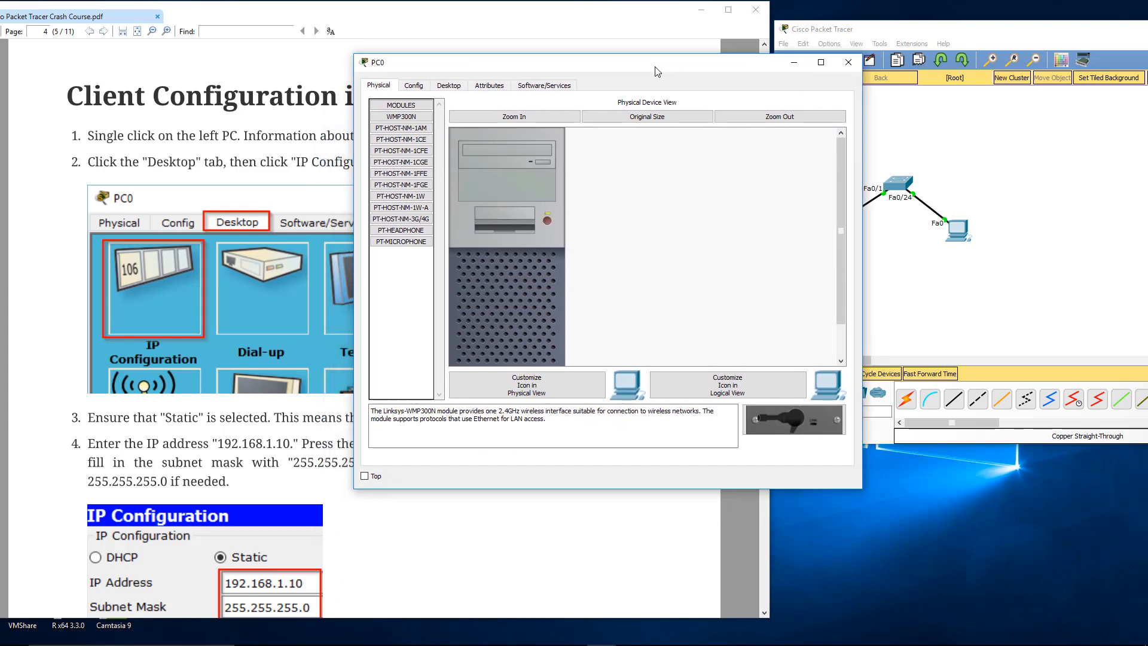
drag(633, 66, 724, 104)
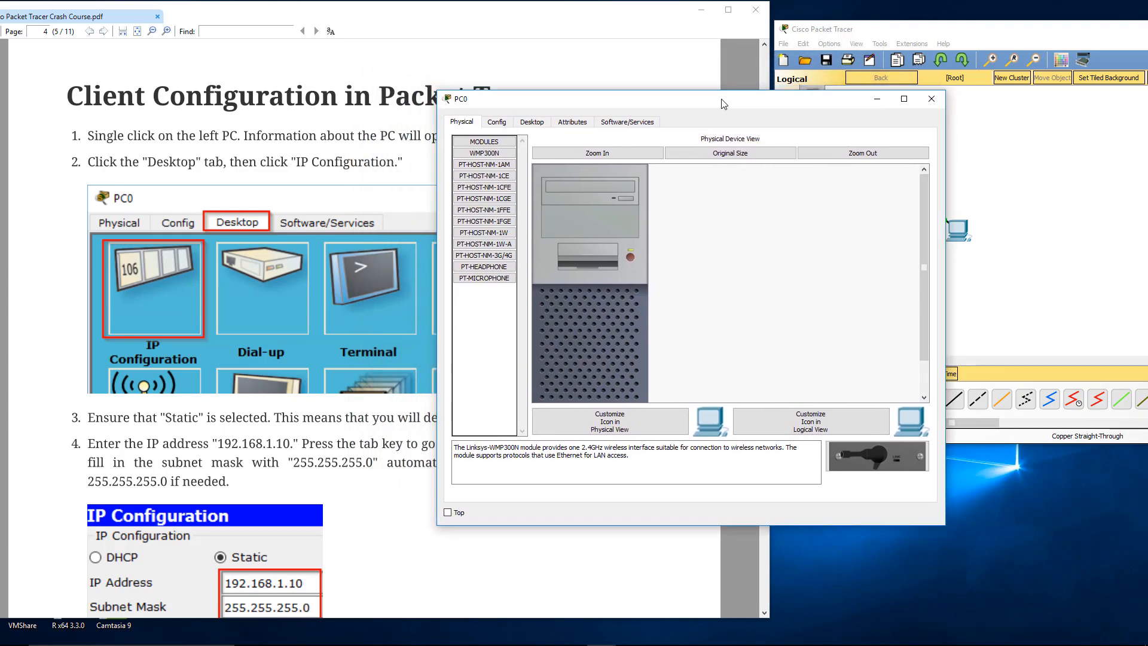
click(533, 123)
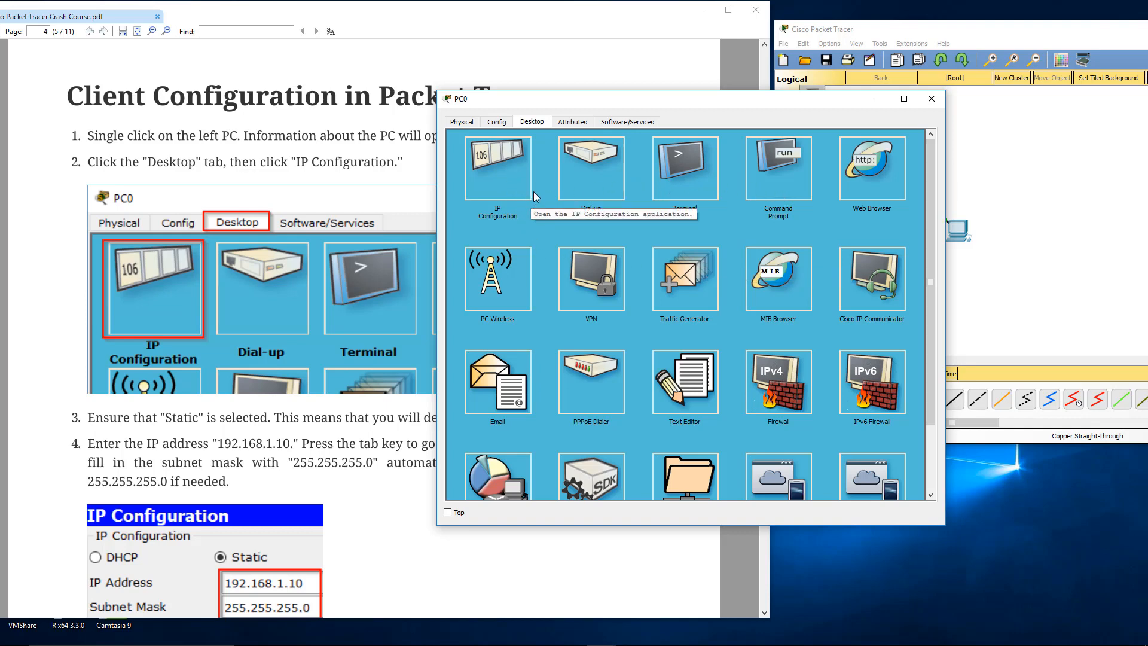
click(502, 161)
drag(555, 106, 714, 145)
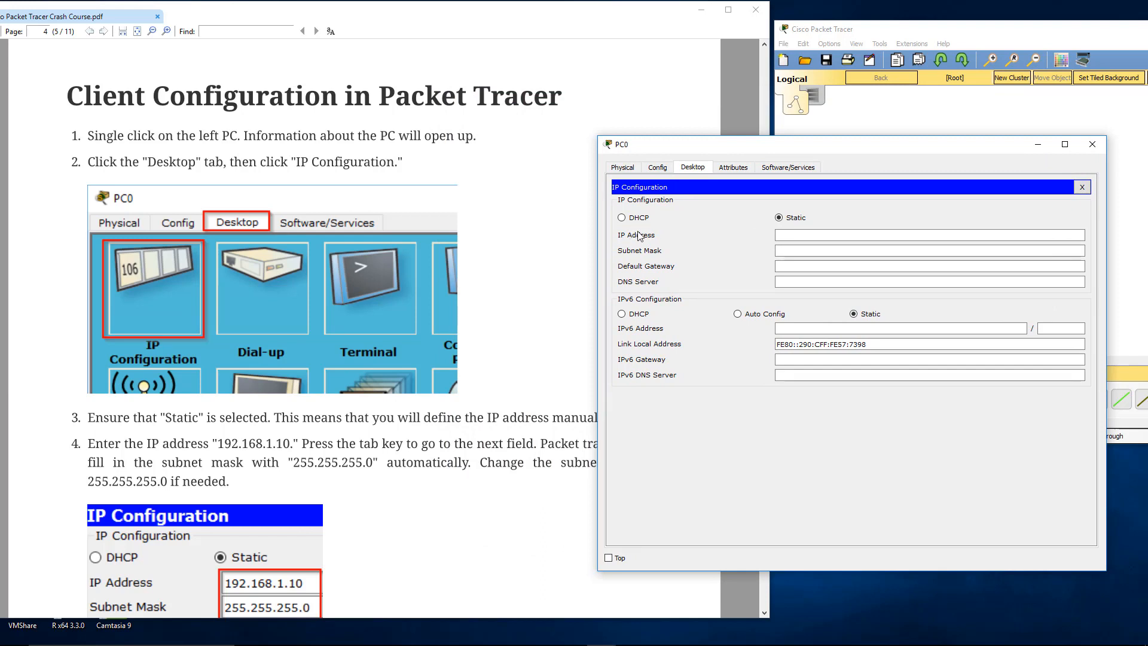
Step: Set PC0 to IP 192.168.1.10 with mask 255.255.255.0 and close IP Configuration
scroll(466, 373, down, 5)
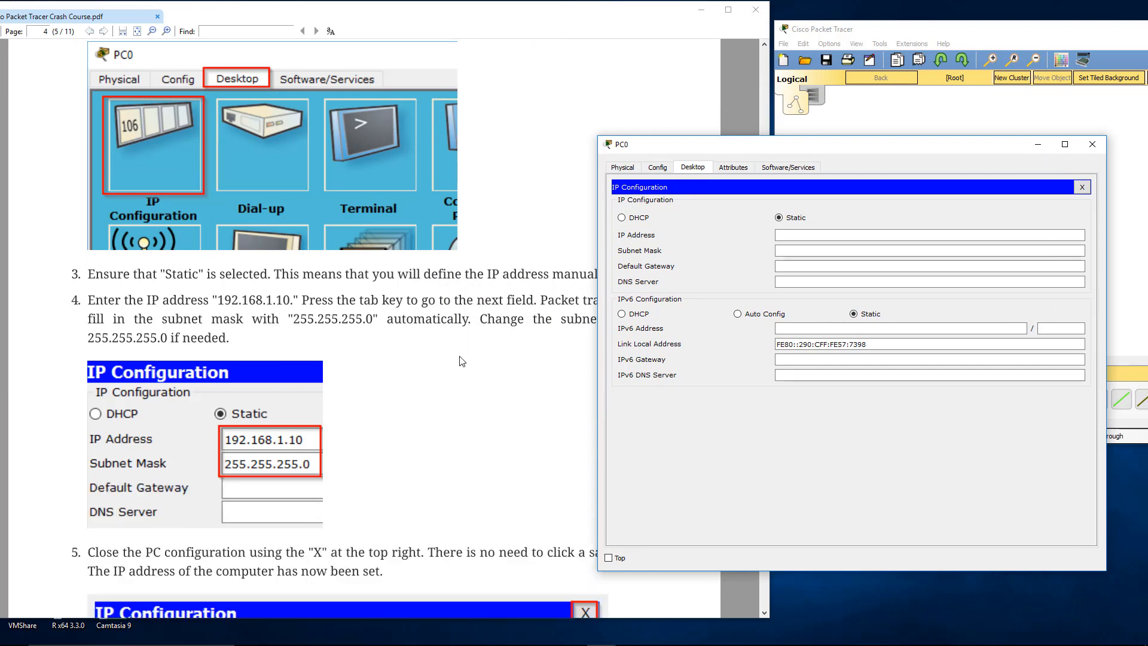
scroll(455, 359, down, 2)
click(799, 236)
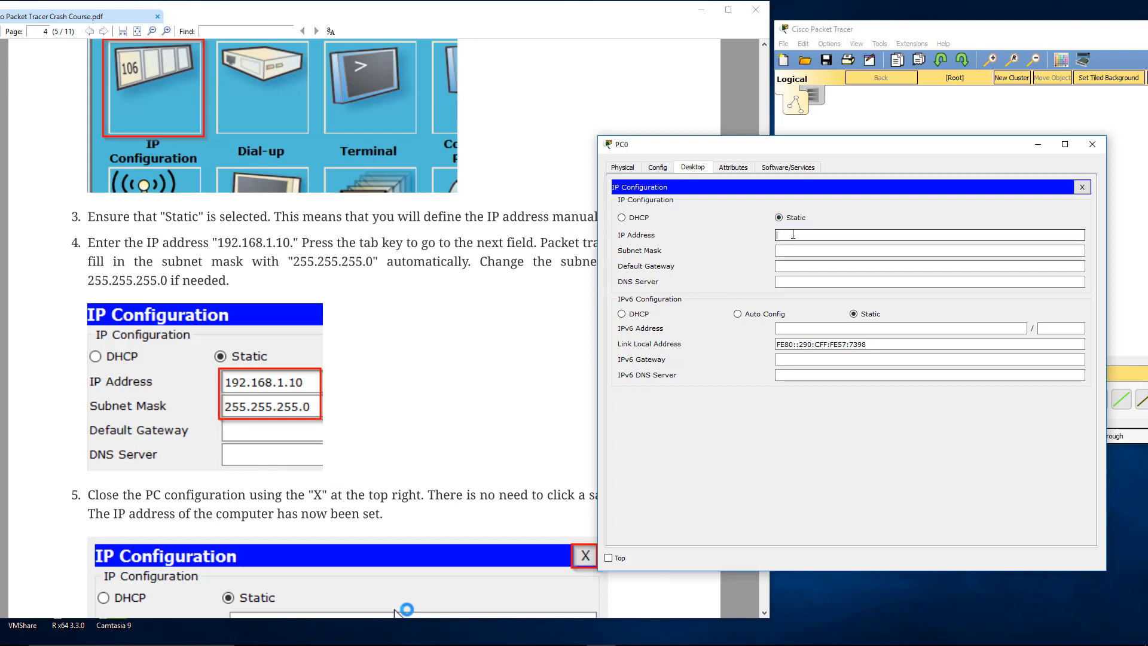
text(192)
click(803, 251)
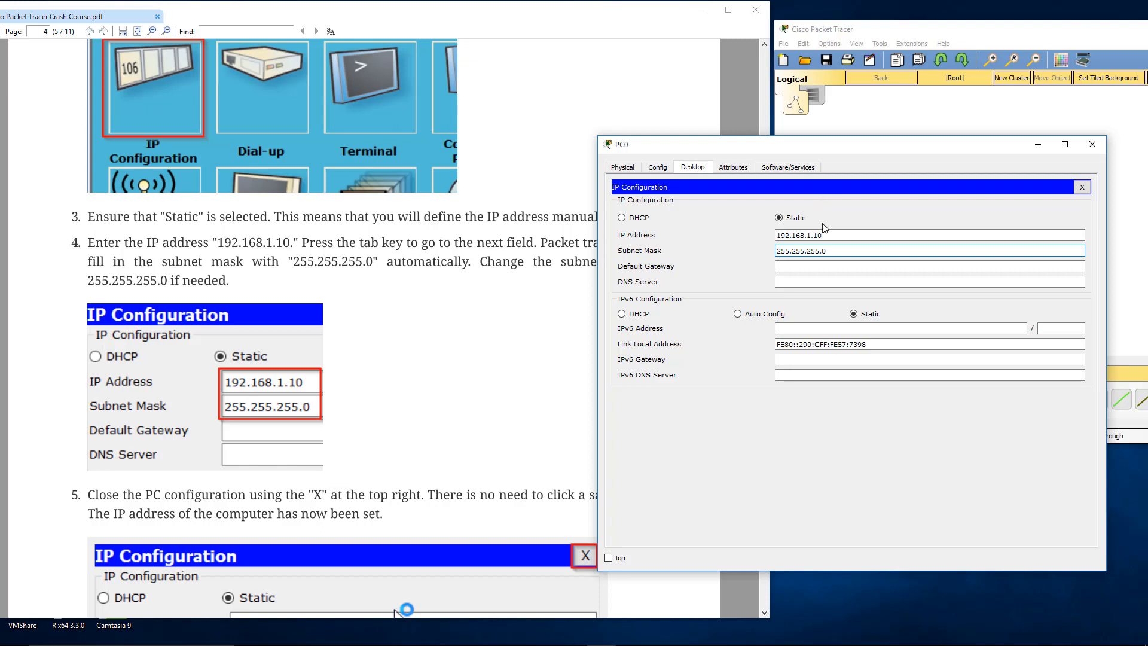
click(1082, 188)
drag(903, 149, 814, 131)
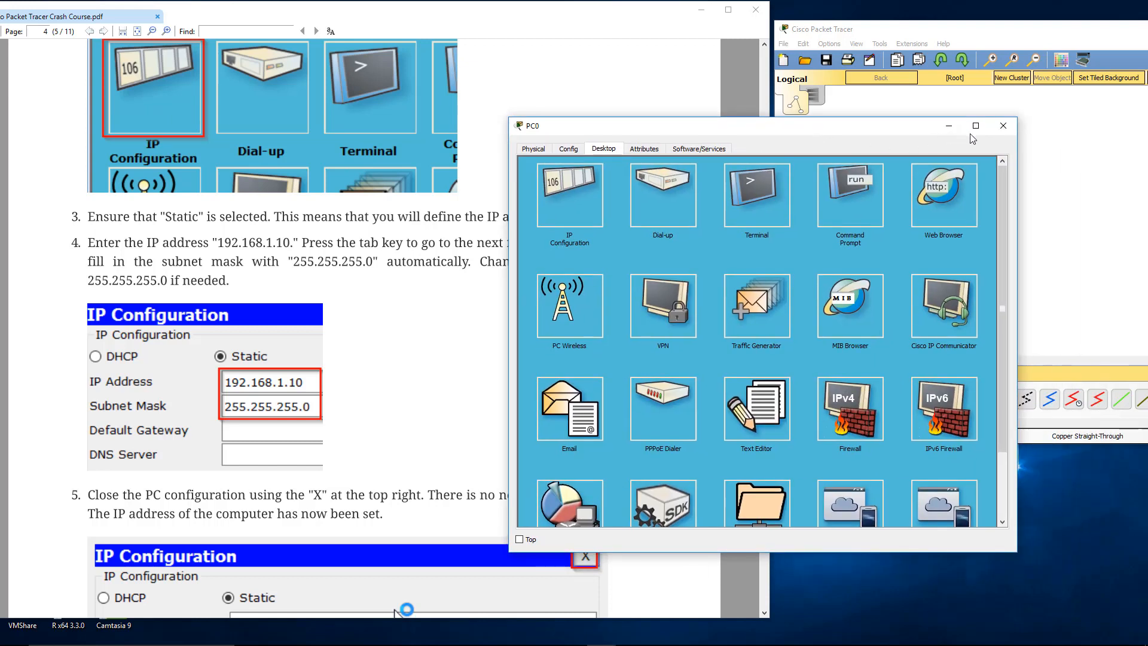
Step: Close PC0's window and open PC1's Desktop IP Configuration panel
click(1003, 128)
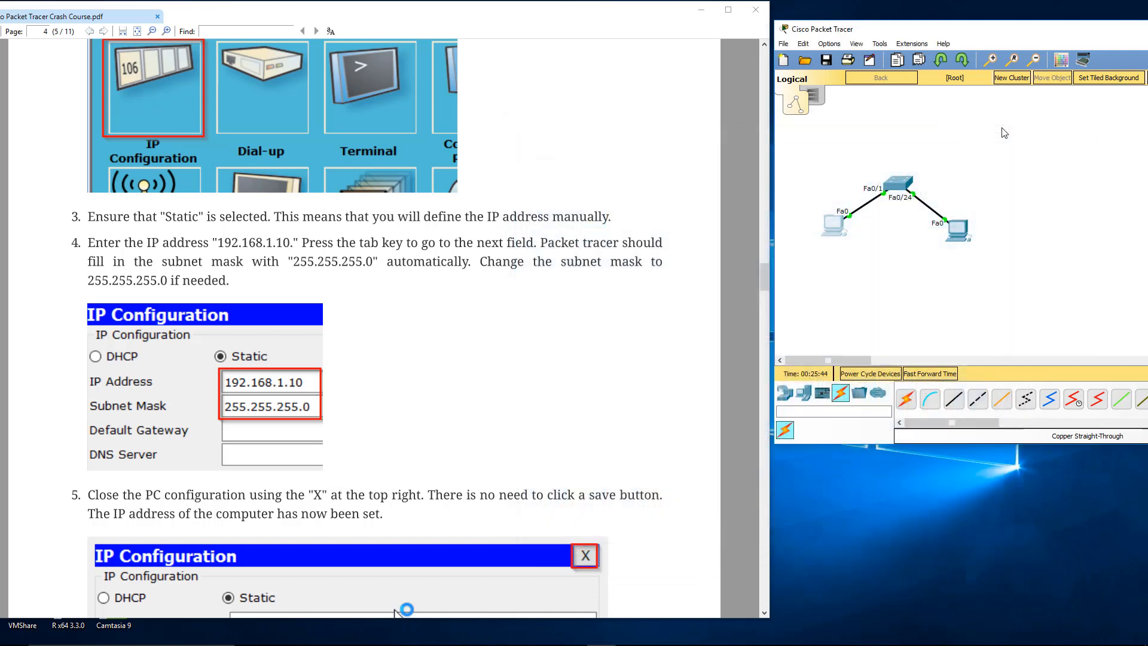
click(551, 354)
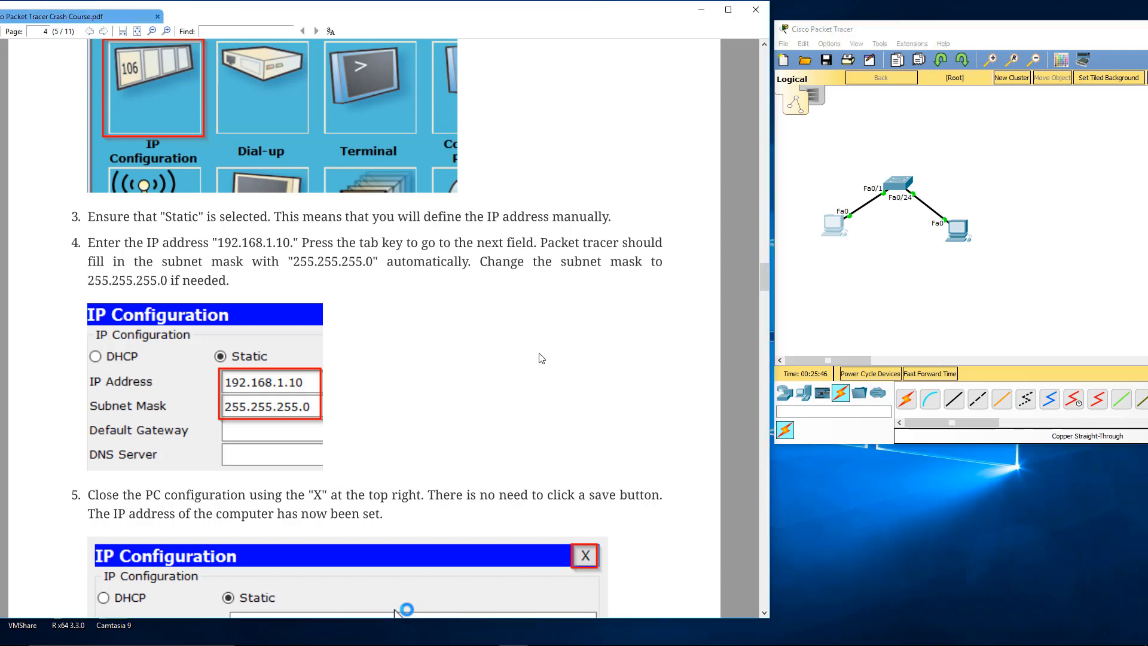
scroll(541, 354, down, 1)
scroll(540, 336, down, 2)
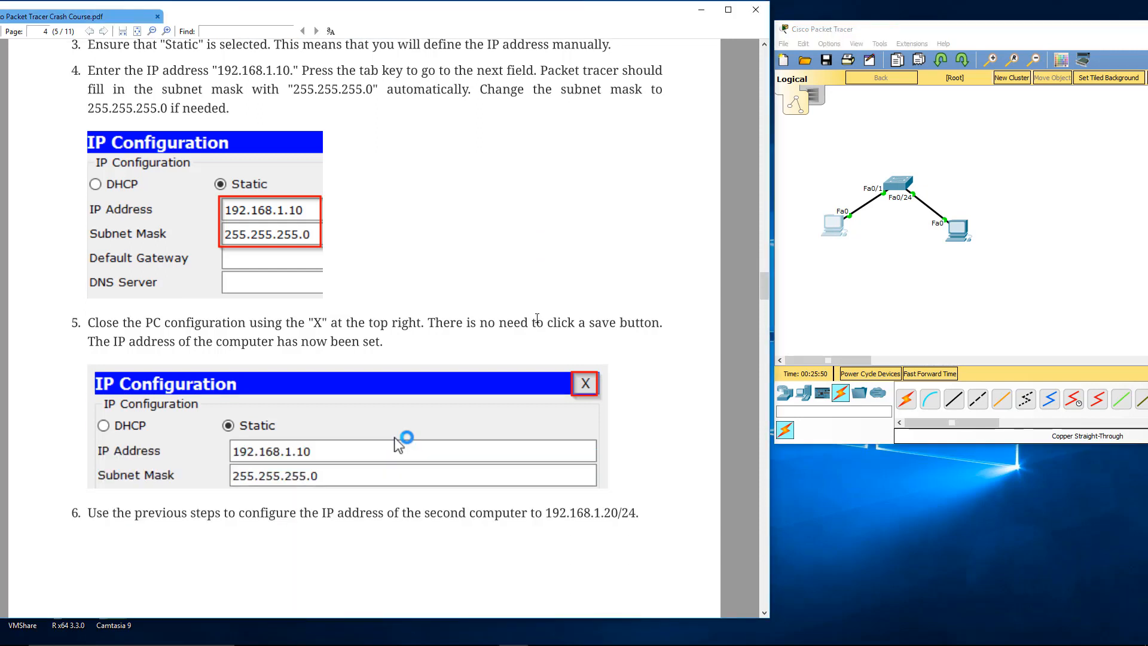
scroll(518, 321, down, 5)
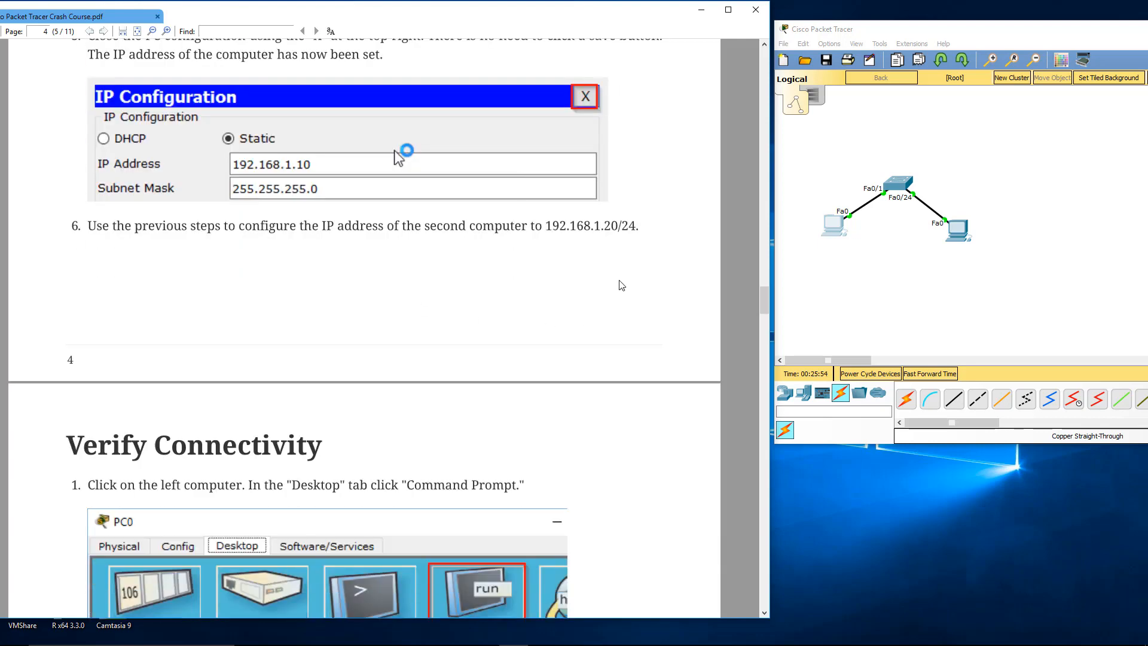
click(968, 239)
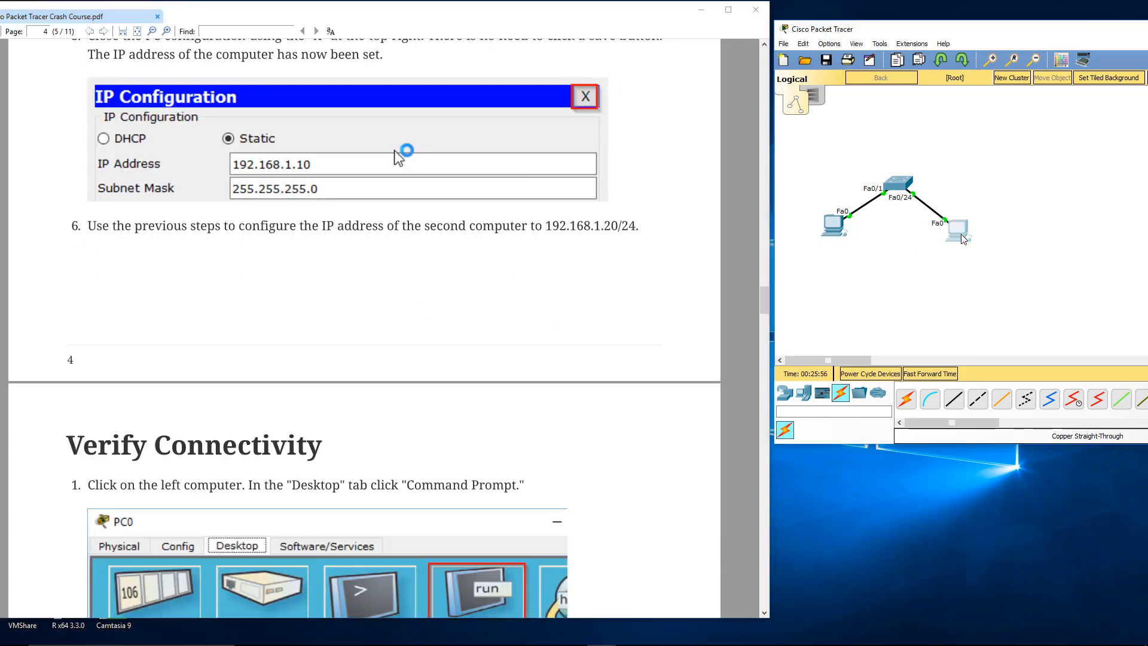
drag(623, 128, 817, 155)
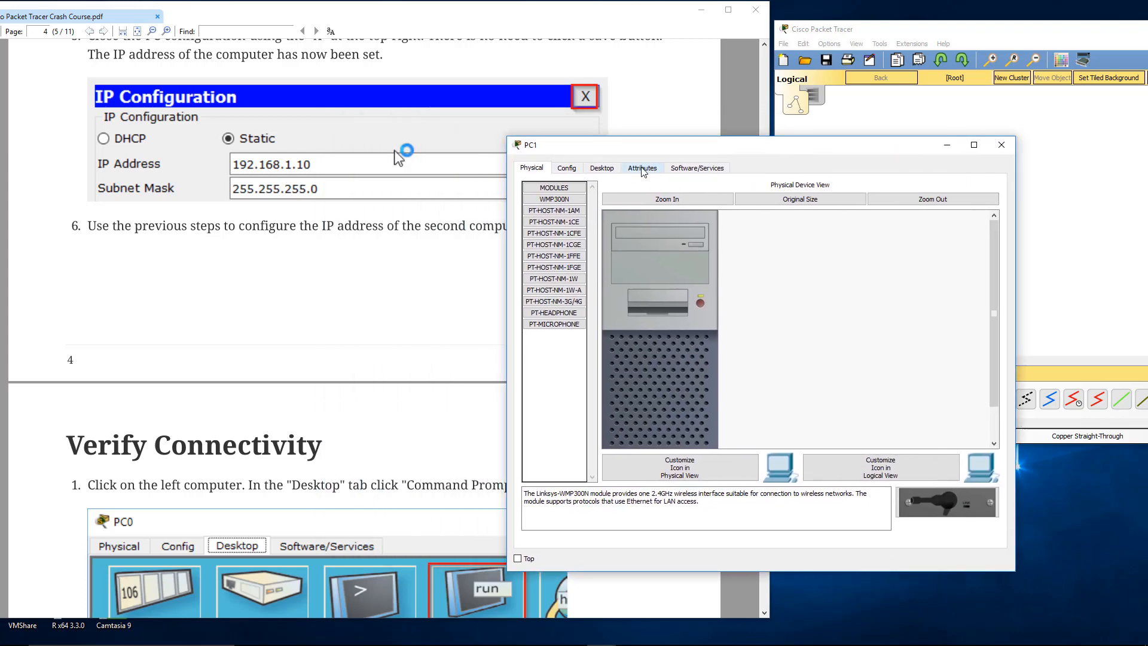
click(602, 168)
click(583, 218)
Step: Enter 192.168.1.20 with auto-filled mask 255.255.255.0 for PC1, then close its window
click(691, 236)
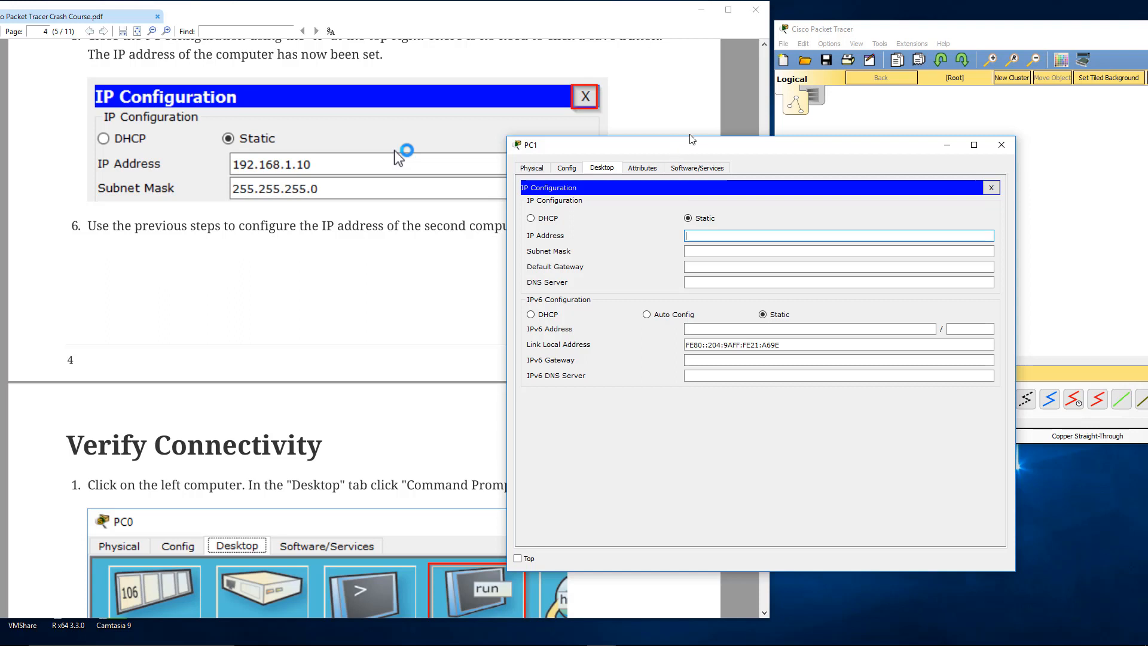
drag(694, 143, 836, 115)
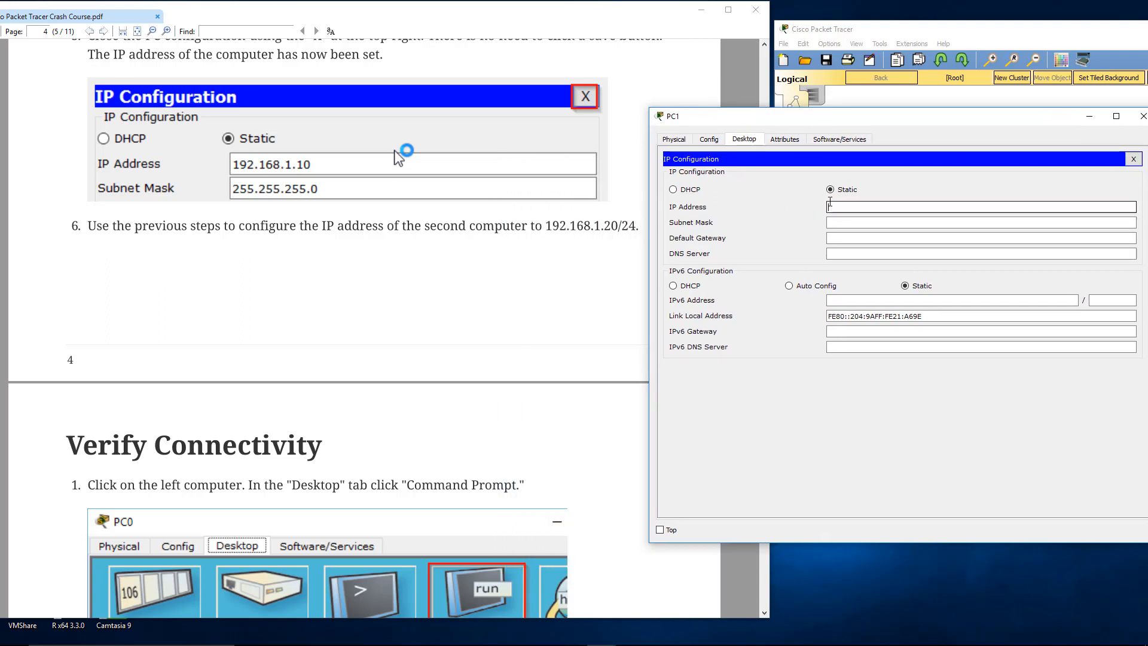
click(830, 206)
text(192.168.1.20)
click(861, 219)
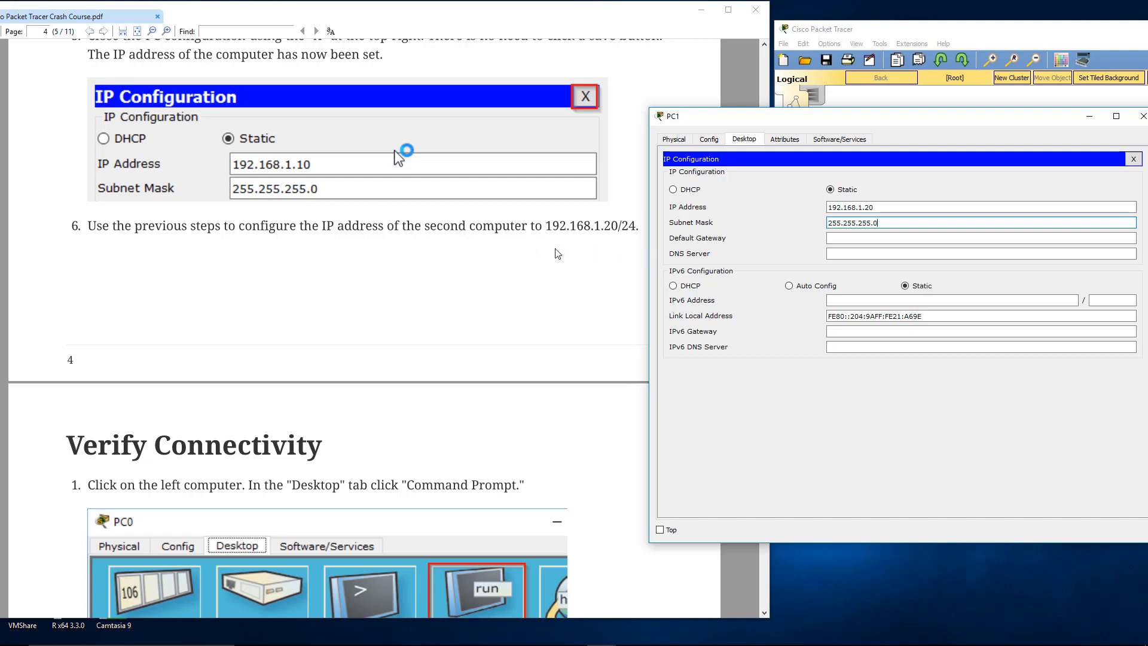
drag(885, 117, 742, 111)
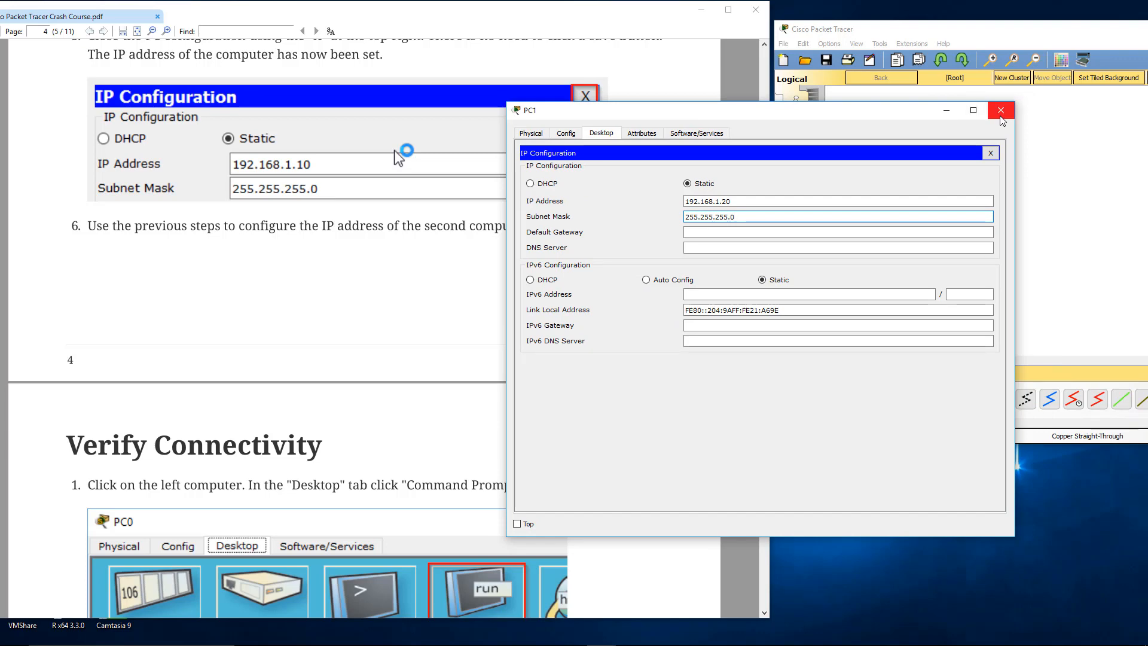
click(991, 153)
click(1002, 114)
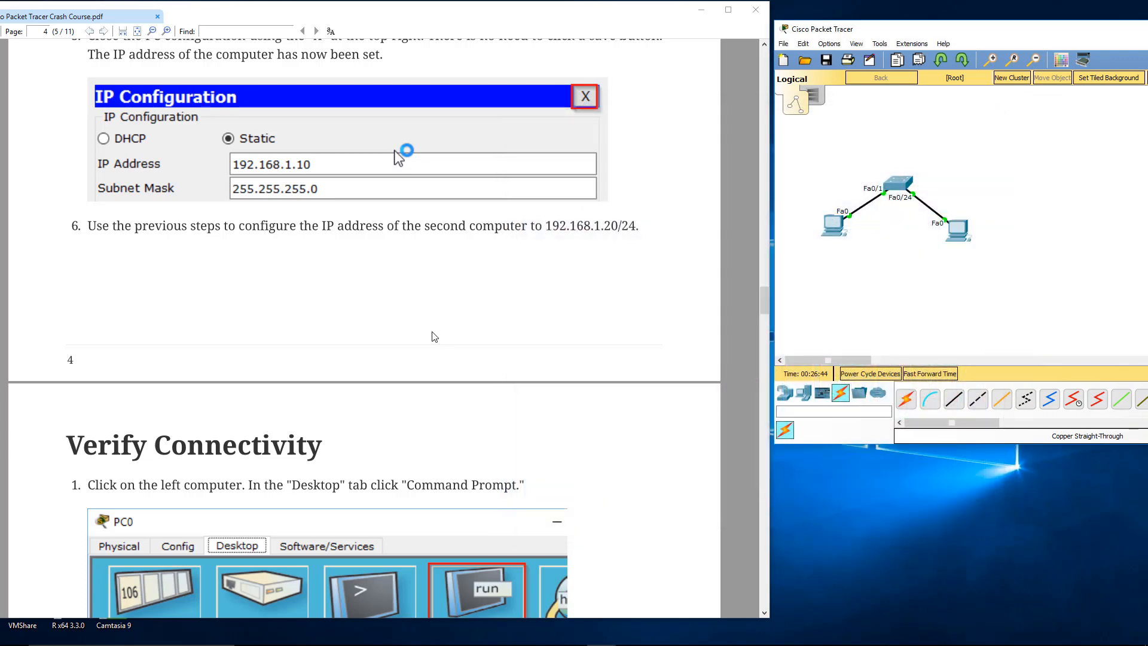
scroll(422, 320, down, 3)
scroll(410, 320, down, 4)
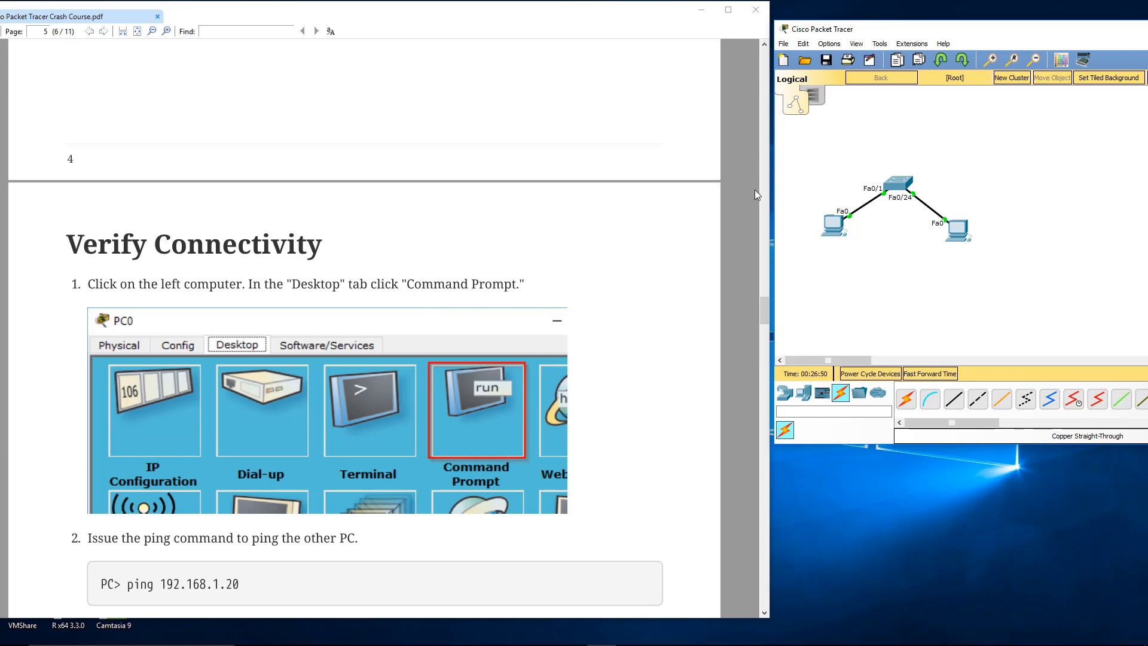
Step: Run ping 192.168.1.20 in PC0's Command Prompt and confirm four replies with 0% loss
click(831, 230)
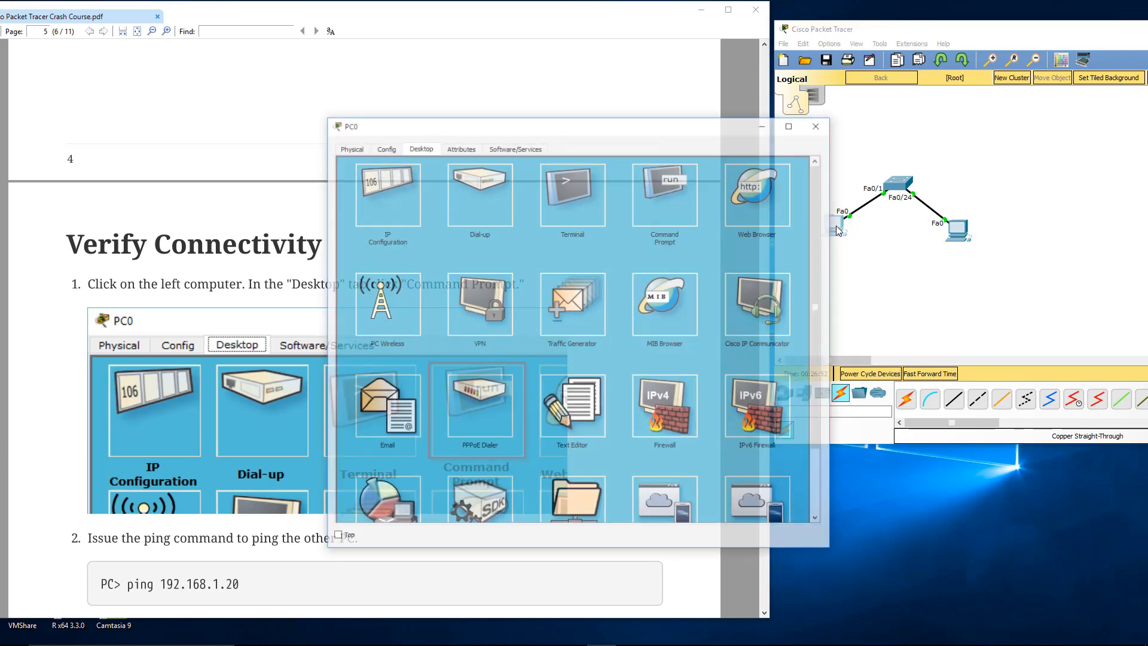
drag(695, 126, 804, 46)
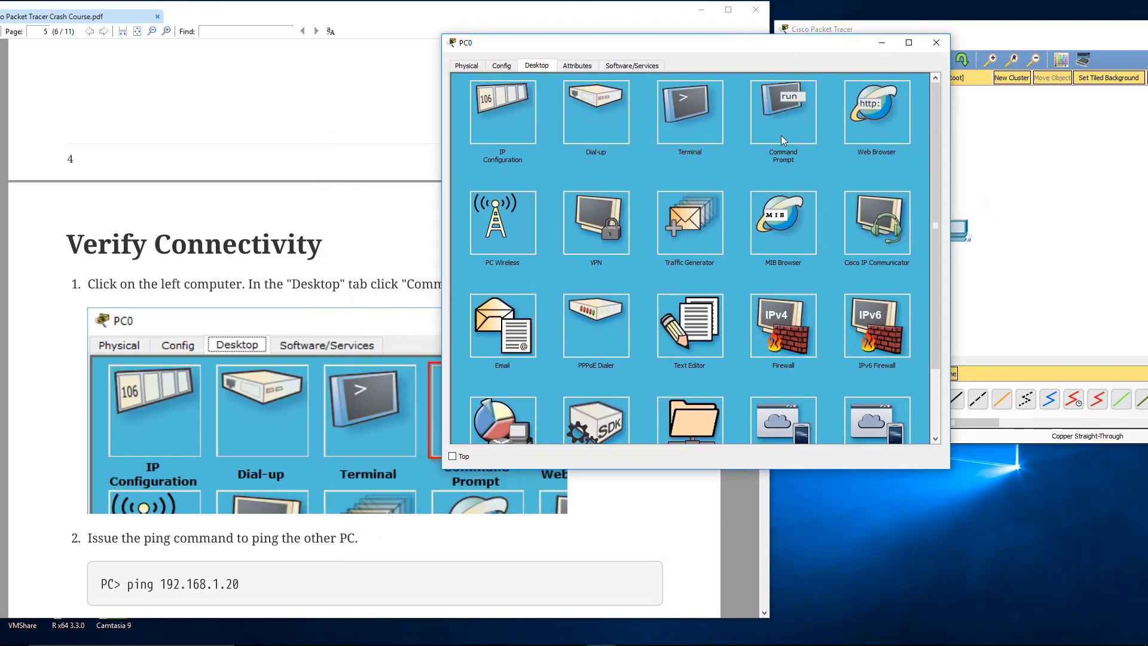
click(787, 113)
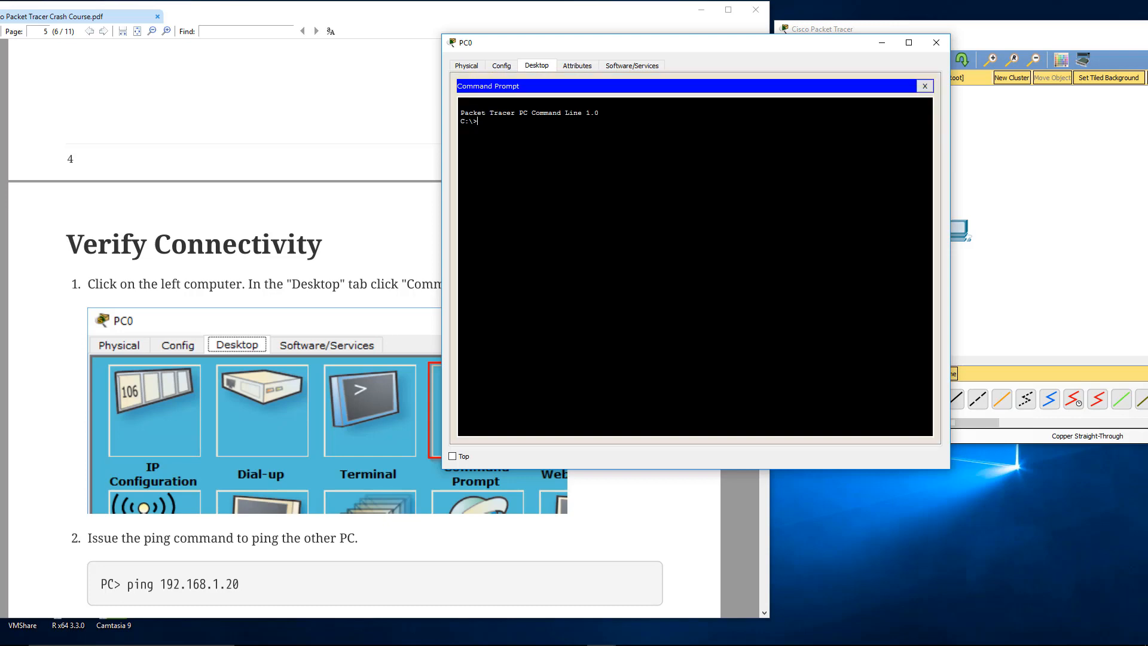
drag(672, 49, 792, 64)
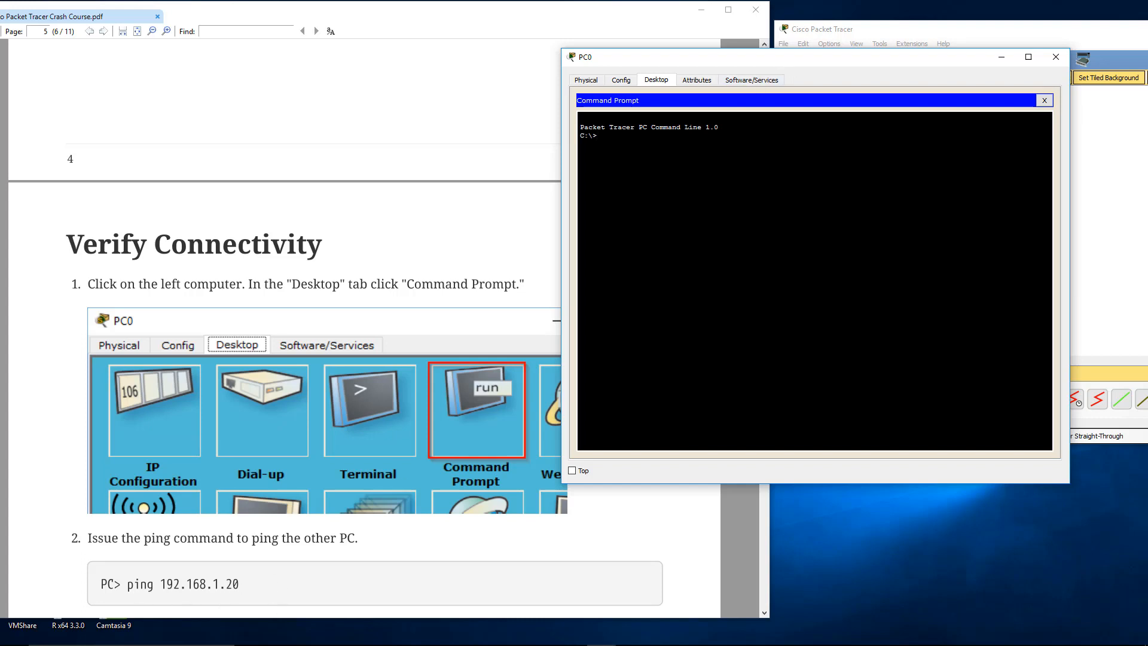
text(19)
key(Return)
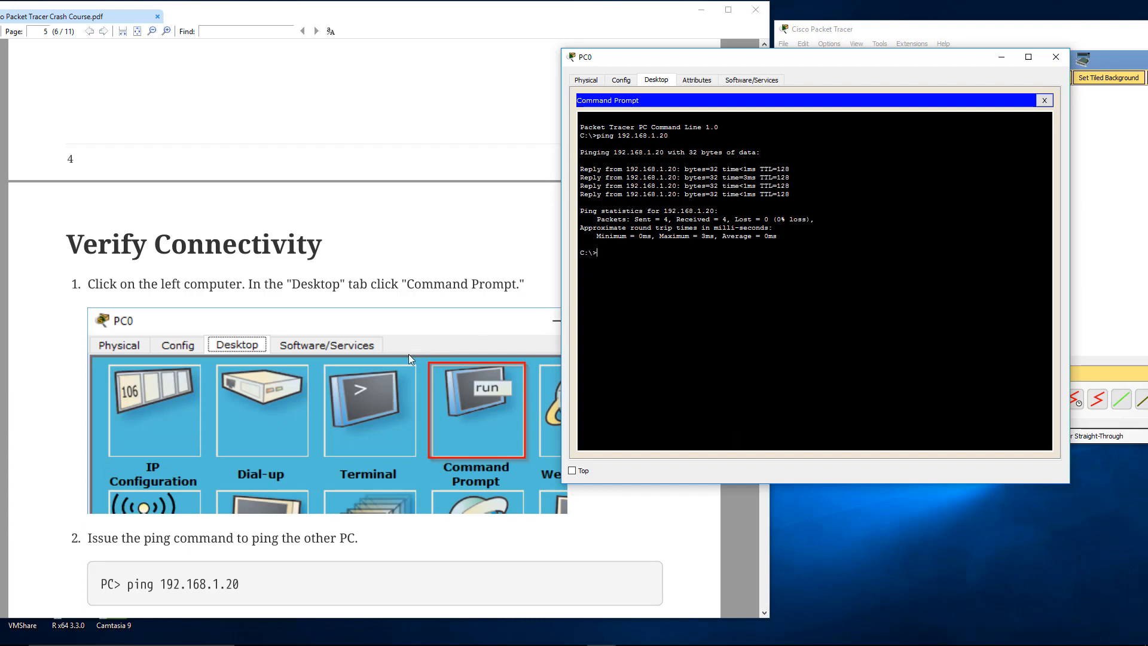
scroll(411, 353, down, 3)
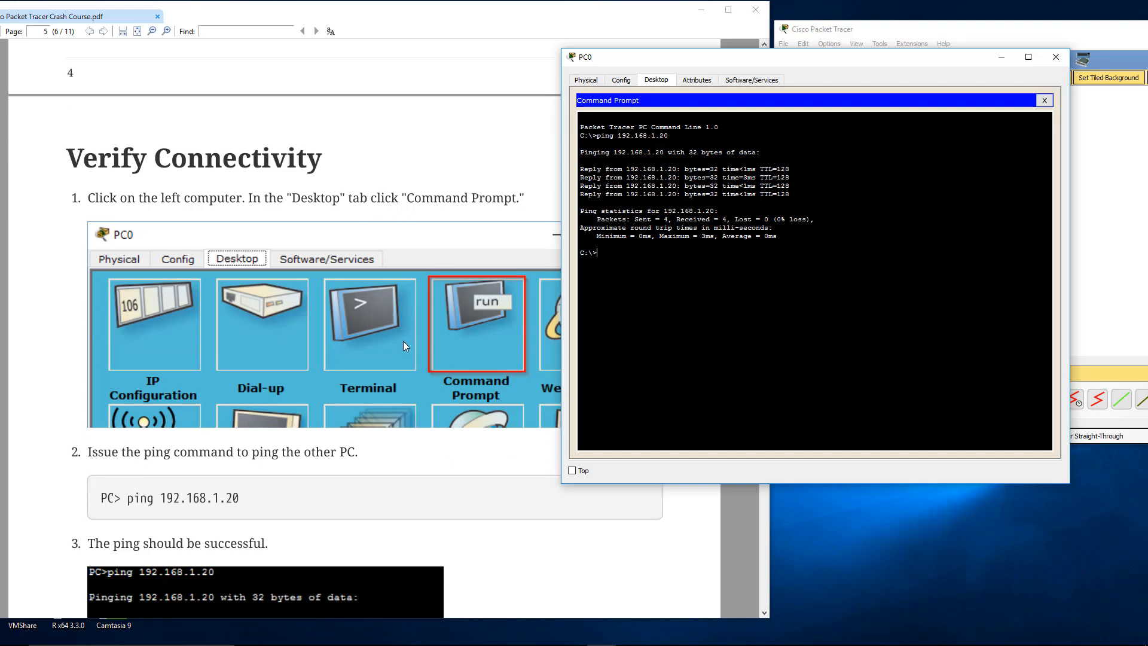
scroll(401, 339, down, 2)
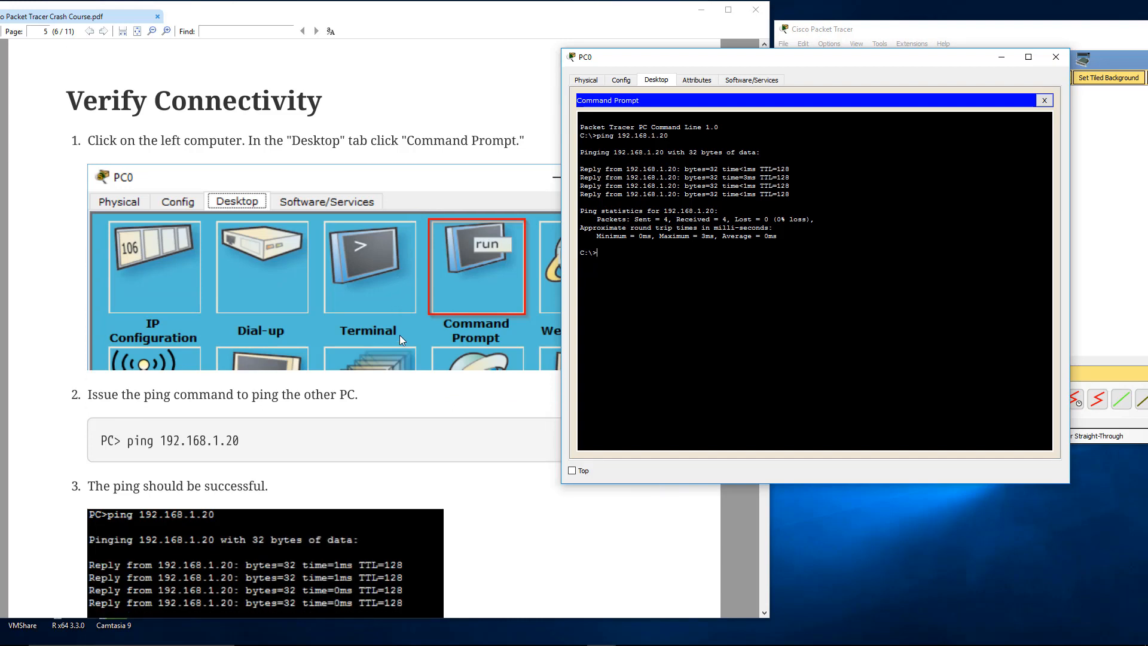
scroll(400, 335, down, 2)
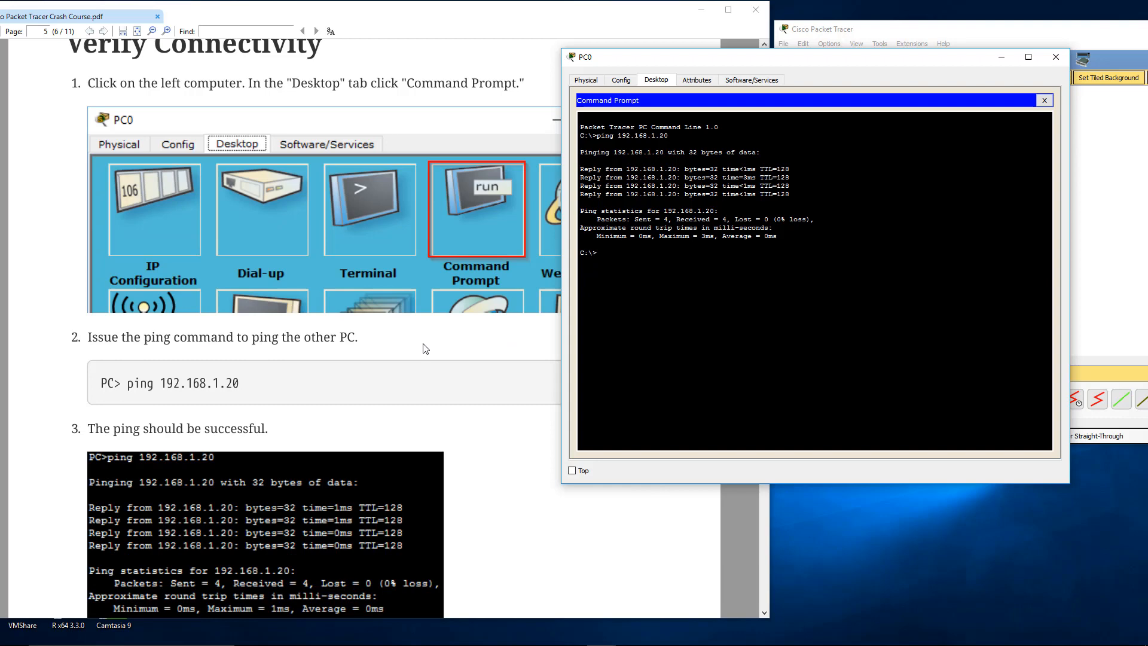
scroll(425, 349, down, 1)
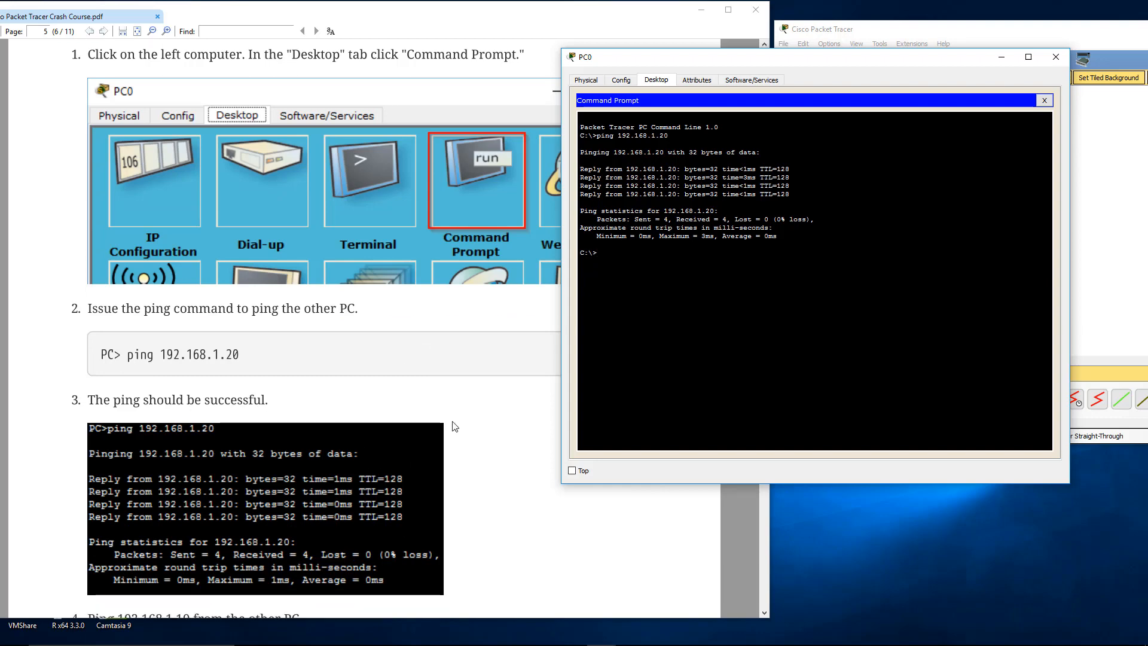
scroll(456, 426, down, 4)
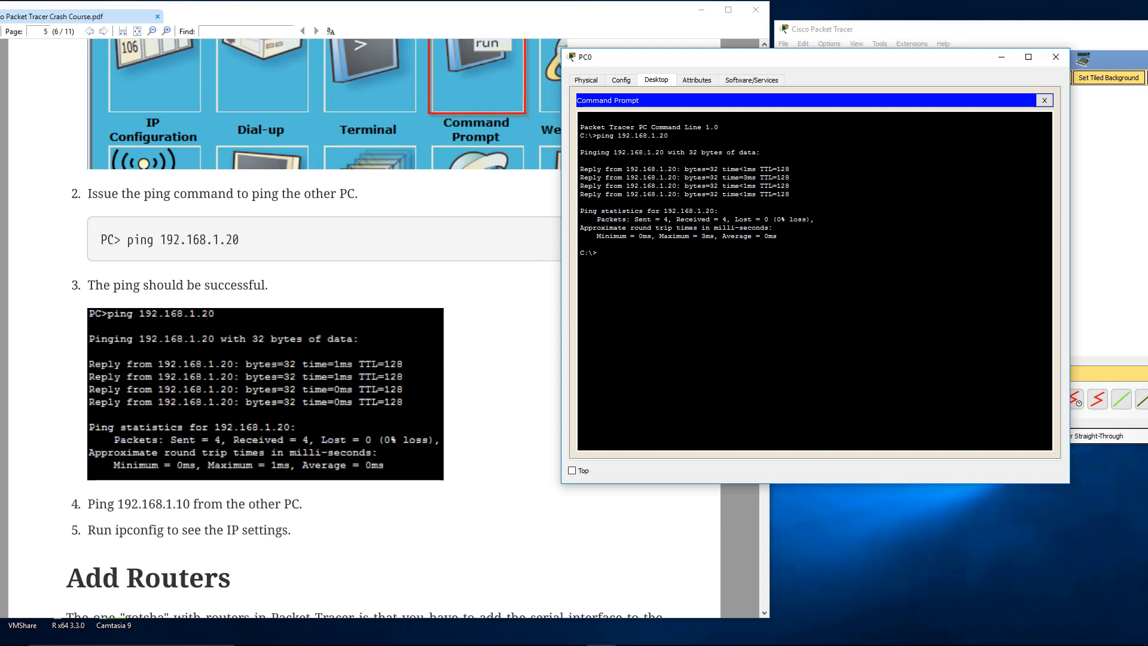
Step: Close PC0, run ping 192.168.1.10 in PC1's Command Prompt, then close PC1
click(1056, 57)
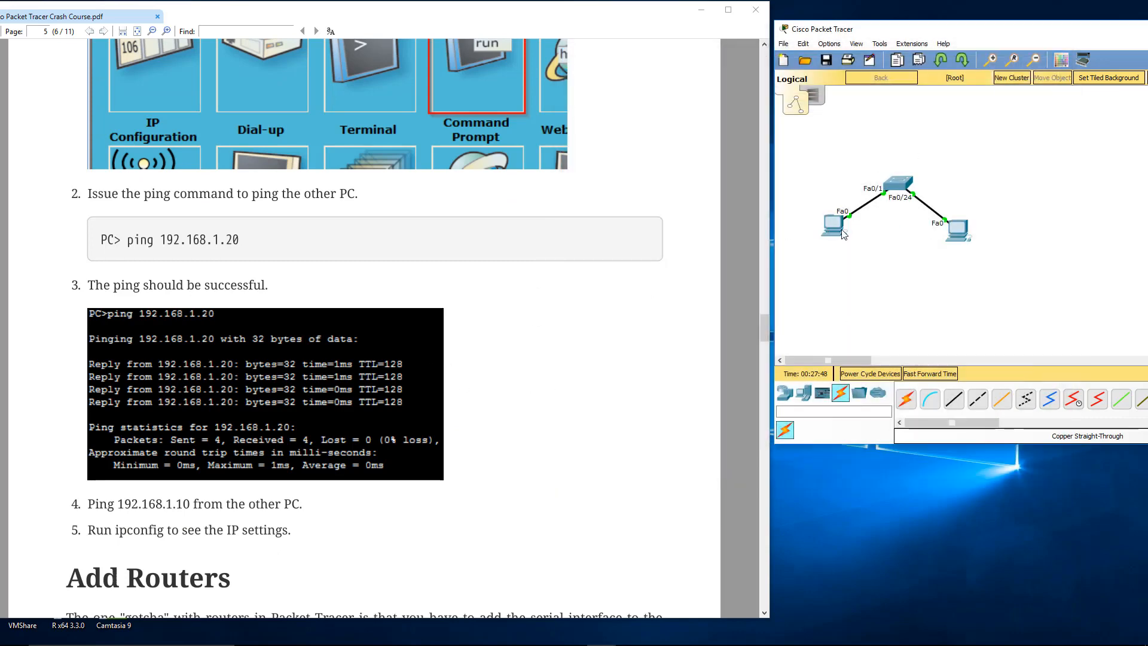
click(963, 238)
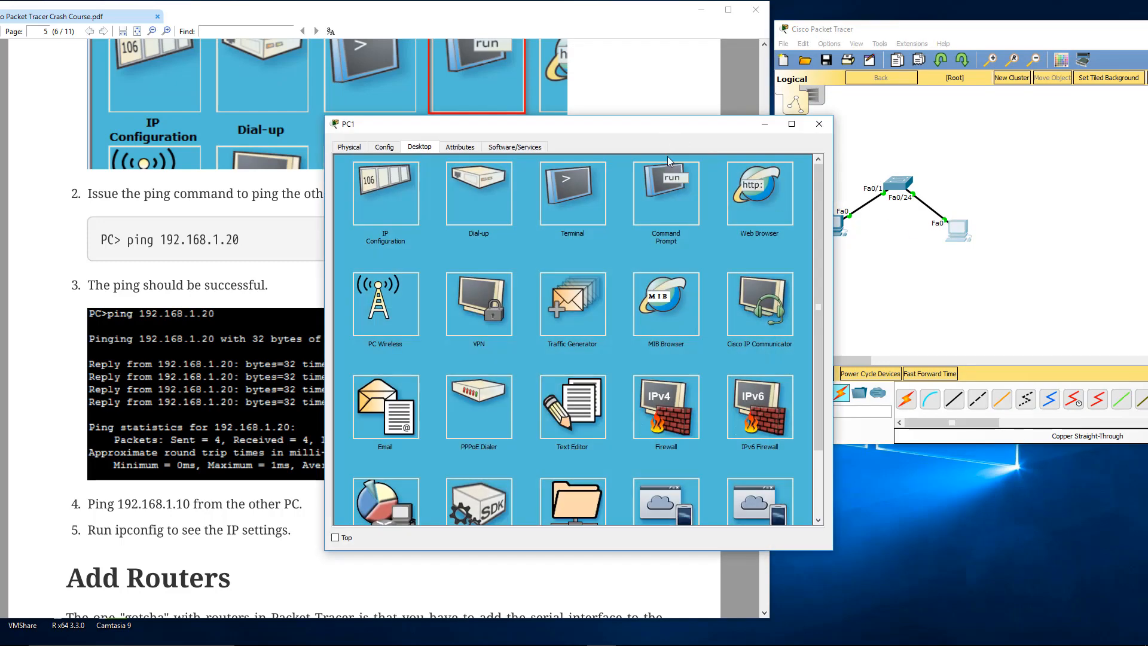
click(665, 189)
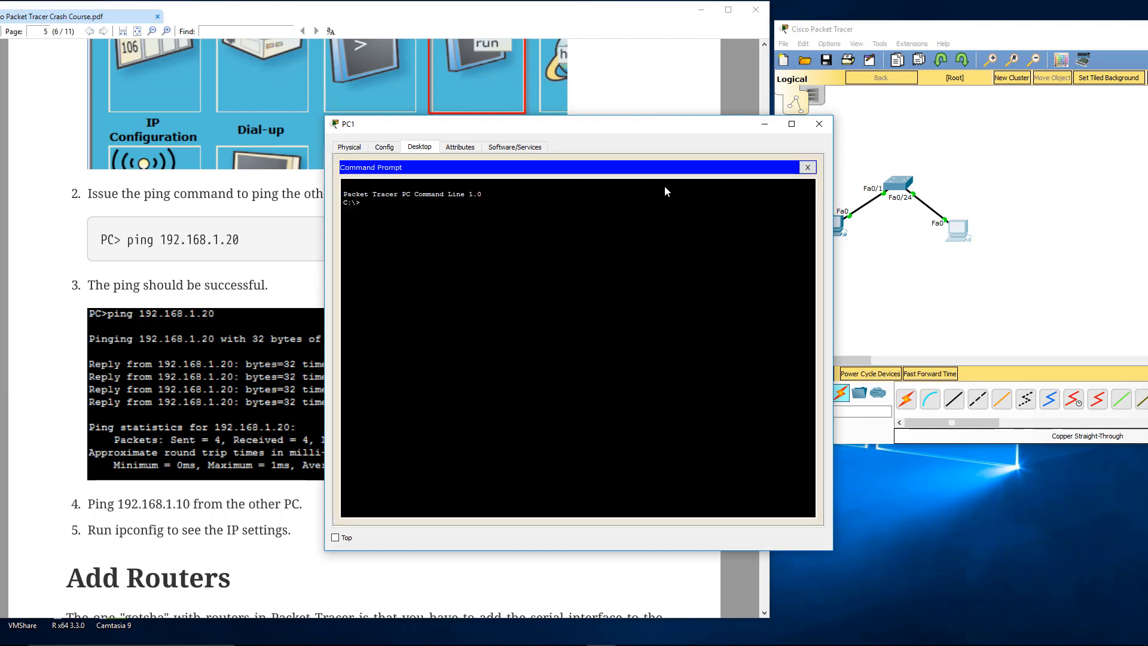
text(ping 192.168.1.10)
key(Return)
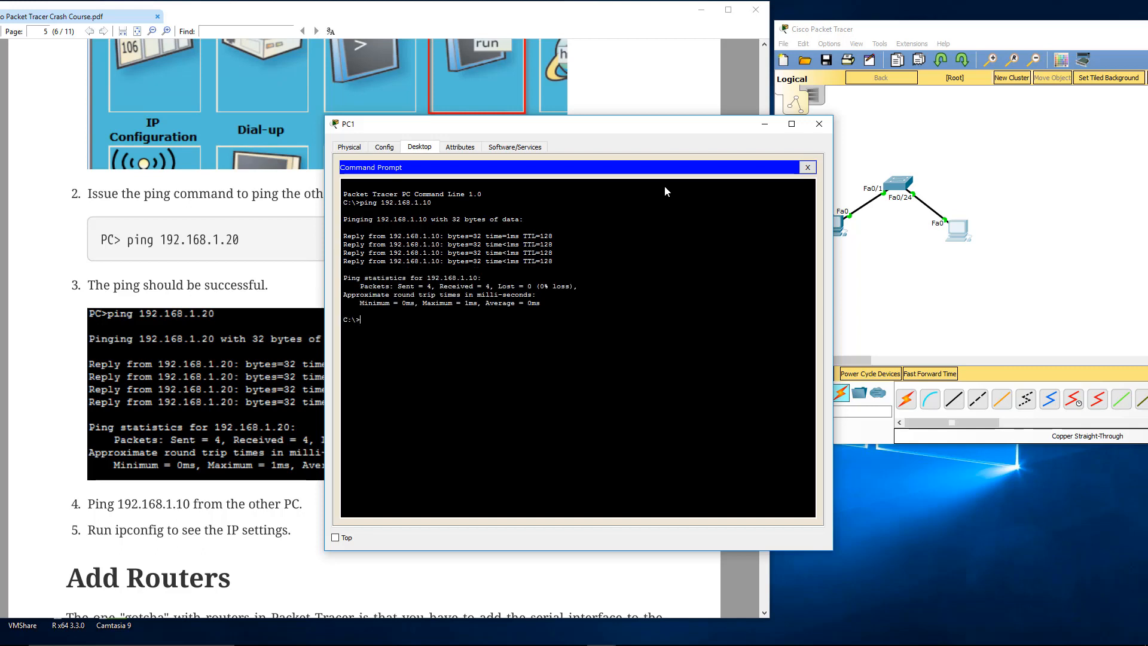
click(819, 124)
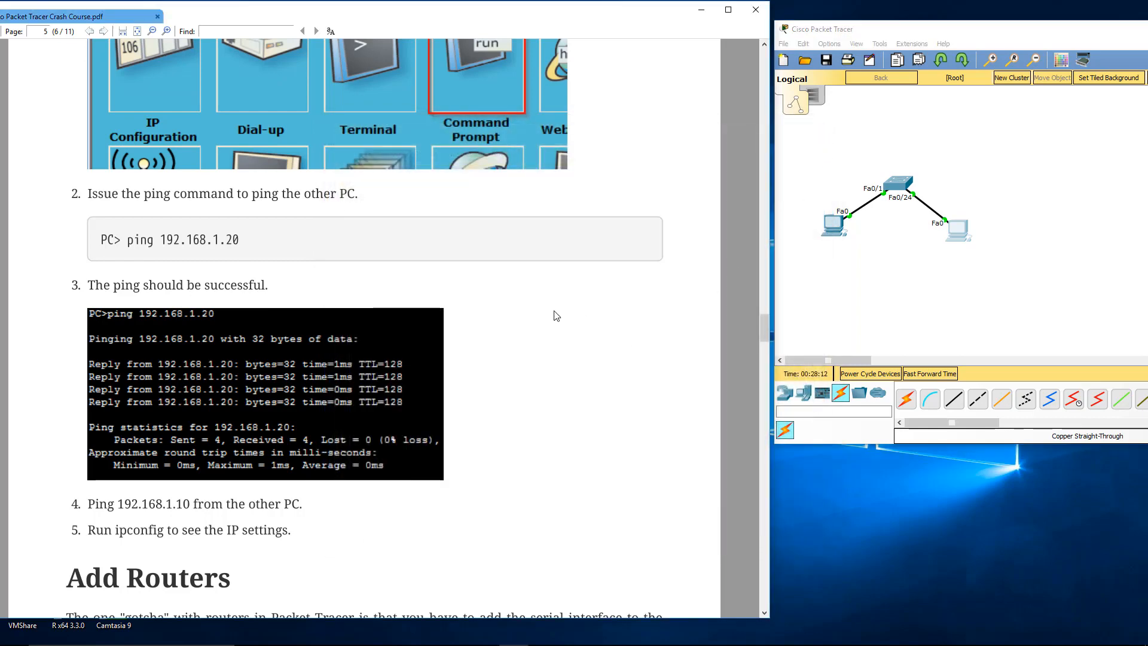
Step: Drag a 1941 router from the Routers list onto the workspace above Switch0
scroll(547, 320, down, 1)
scroll(538, 327, down, 1)
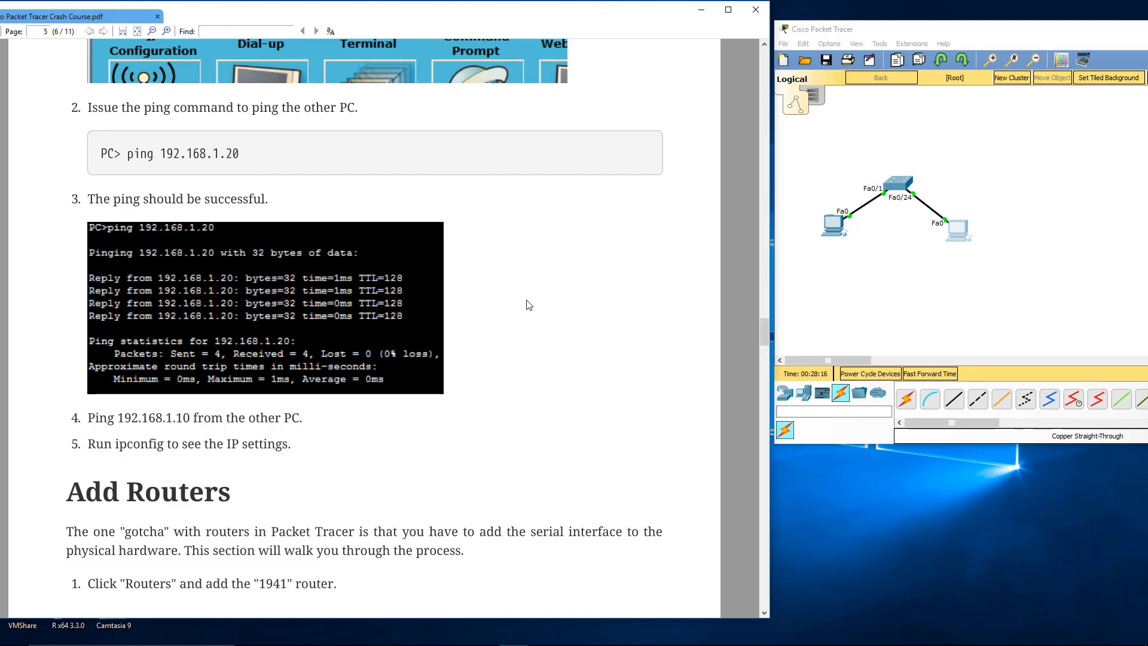
scroll(529, 302, down, 1)
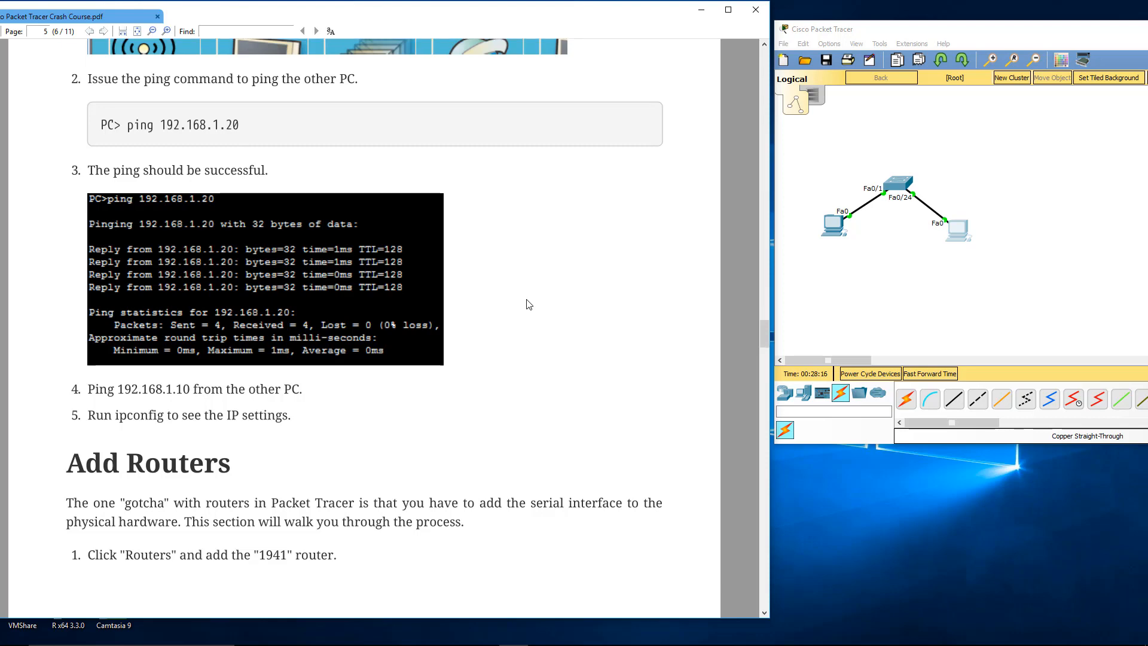
click(852, 259)
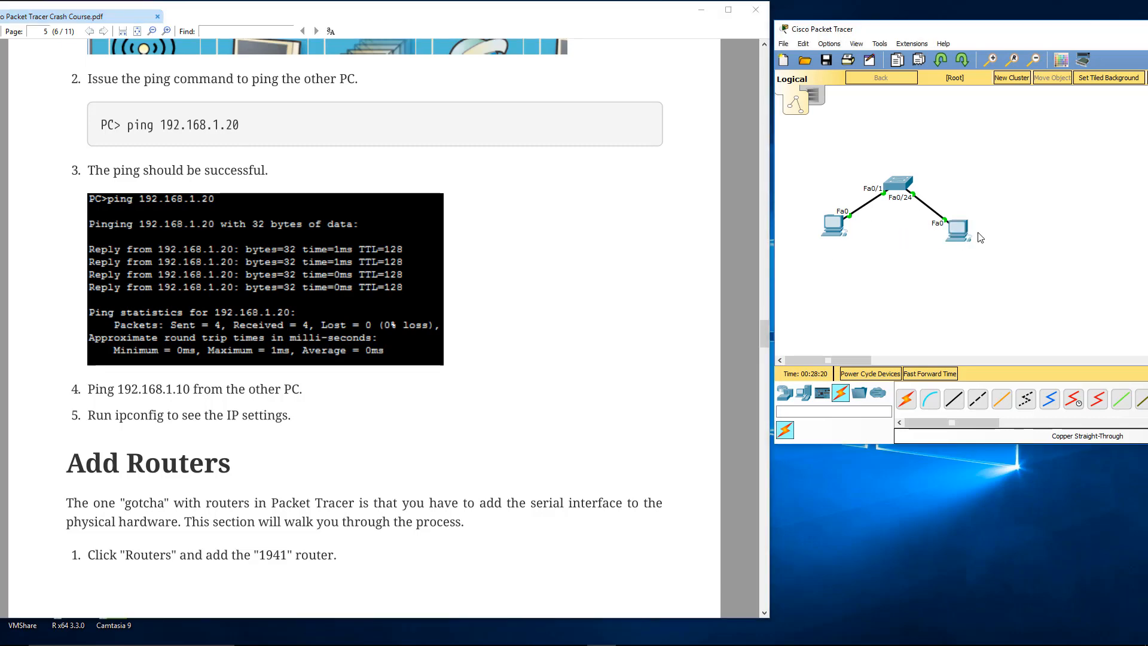
click(534, 380)
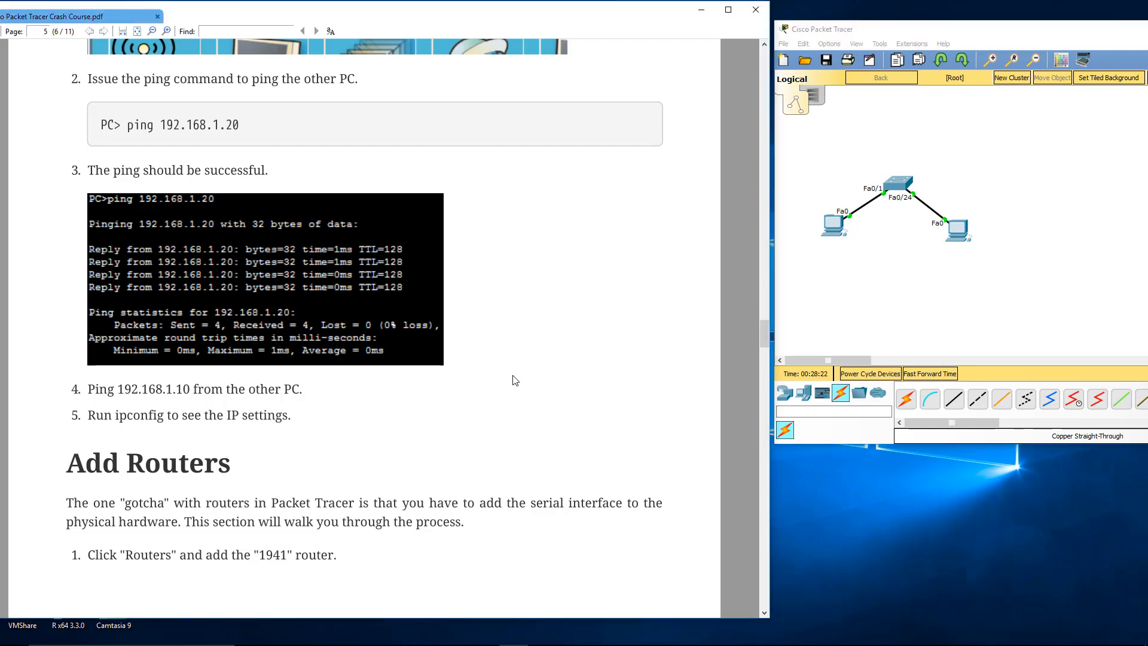
scroll(516, 380, down, 3)
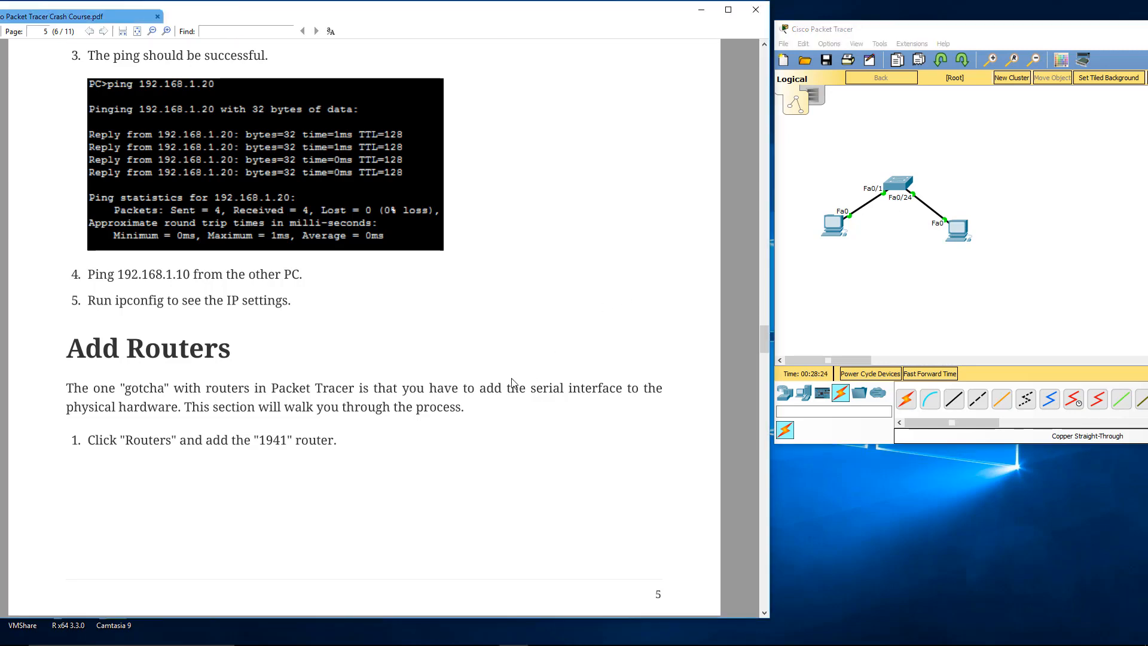
scroll(512, 382, down, 3)
scroll(510, 378, down, 2)
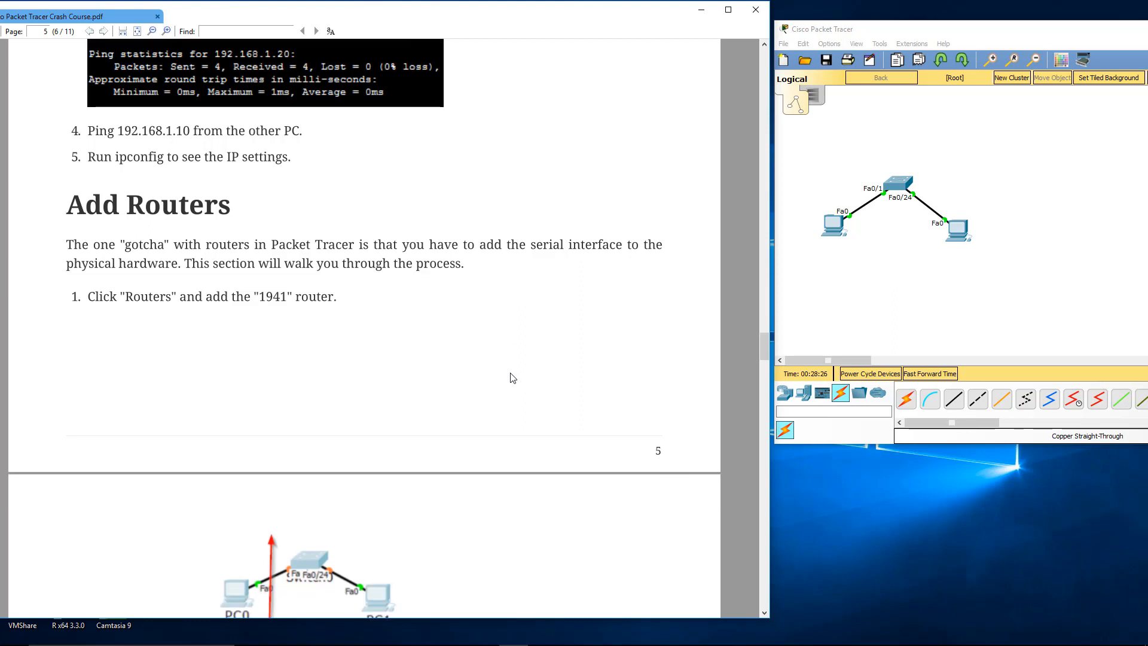
scroll(507, 372, down, 5)
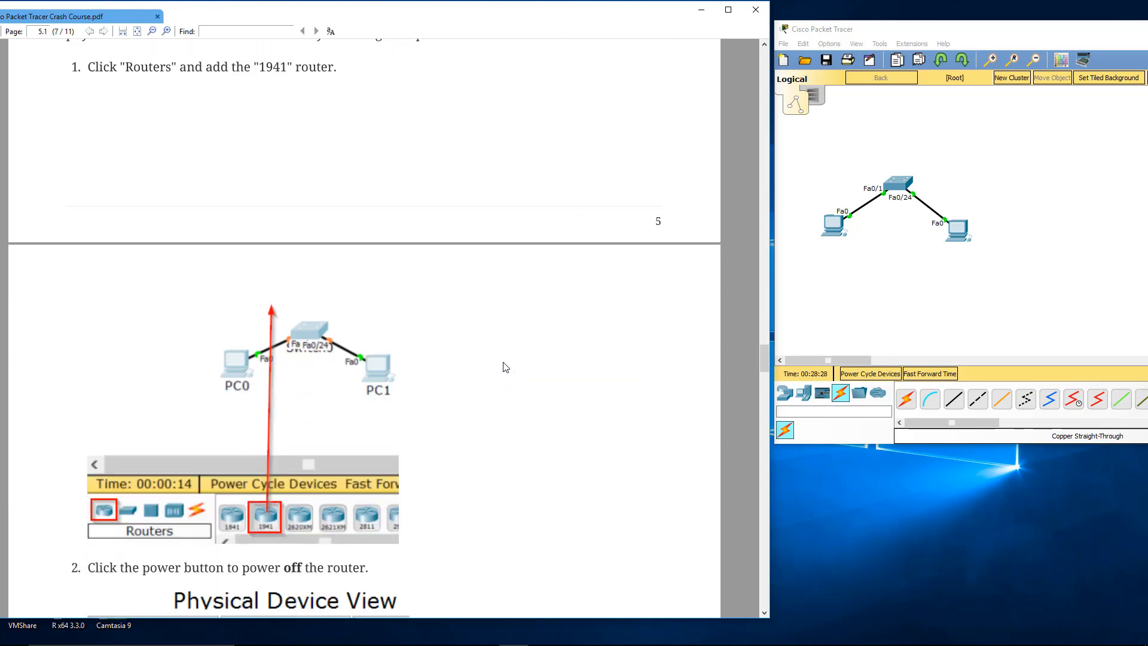
click(785, 396)
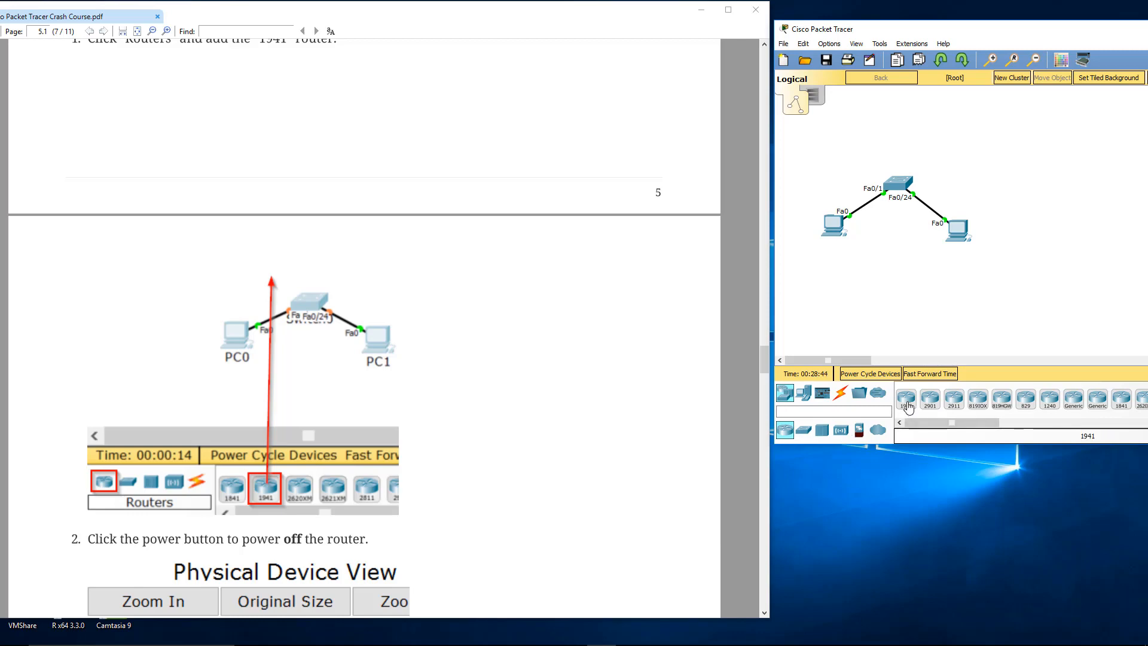
drag(909, 406, 893, 135)
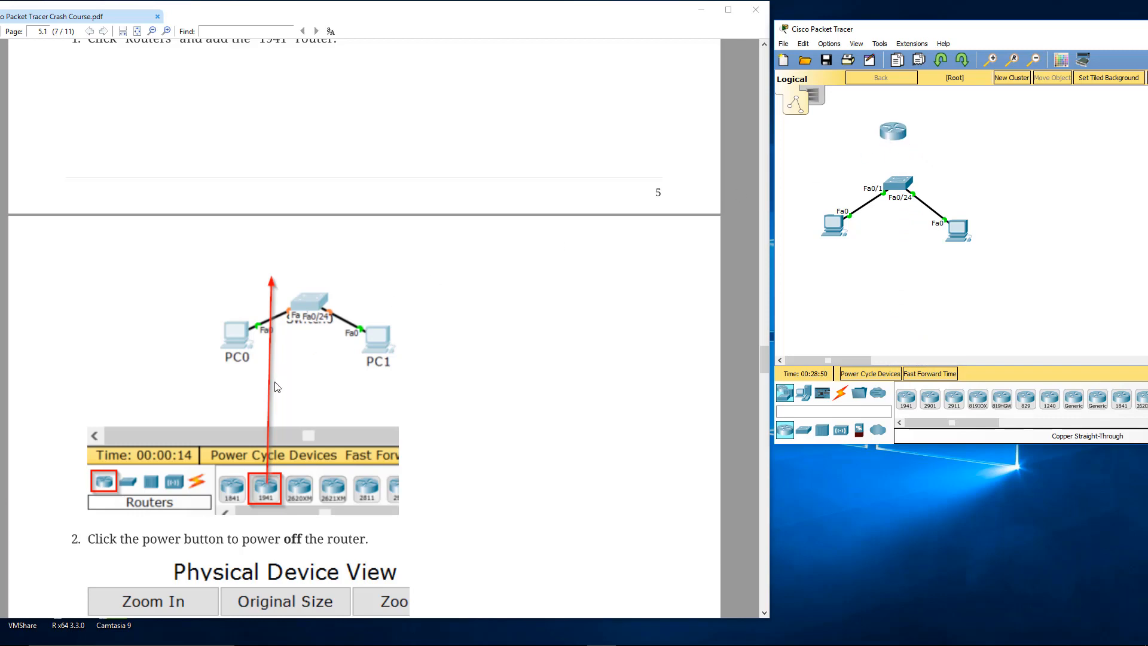
scroll(281, 382, down, 3)
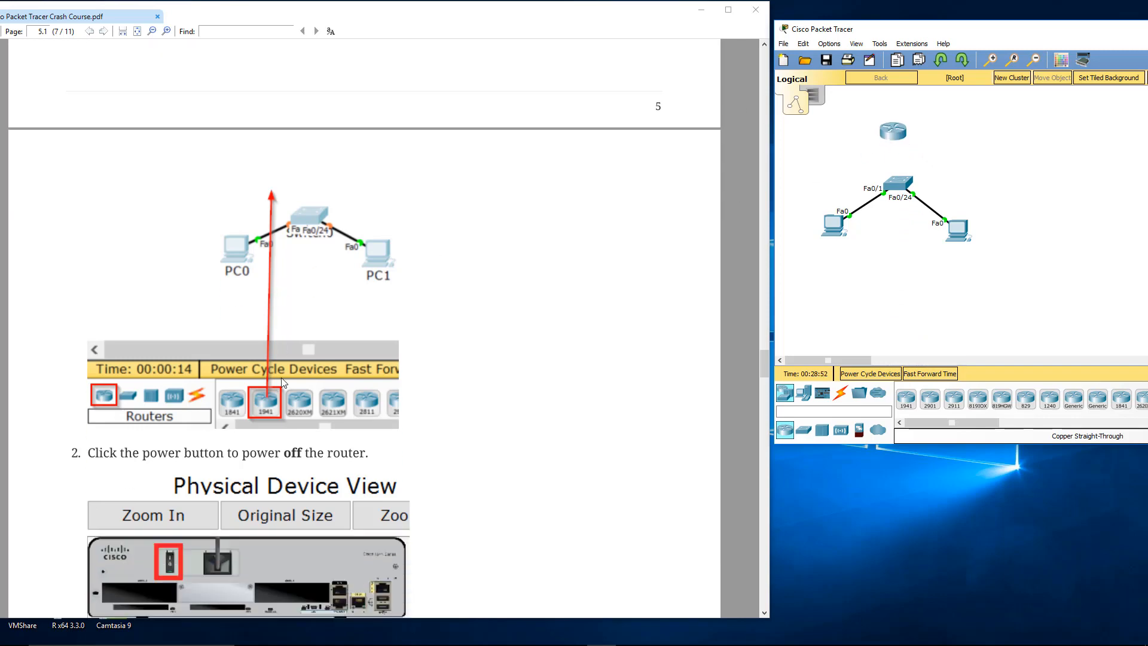
scroll(283, 383, down, 1)
scroll(290, 383, down, 1)
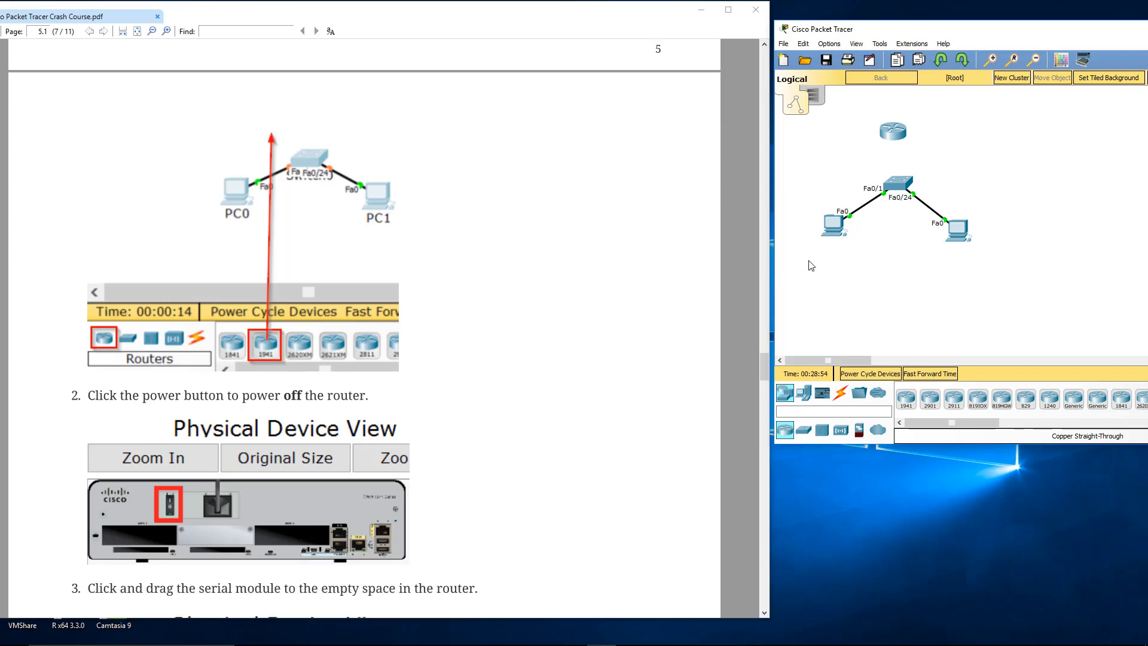
Step: Install an HWIC-2T card in Router0's empty slot, power it back on, and close its settings
click(902, 134)
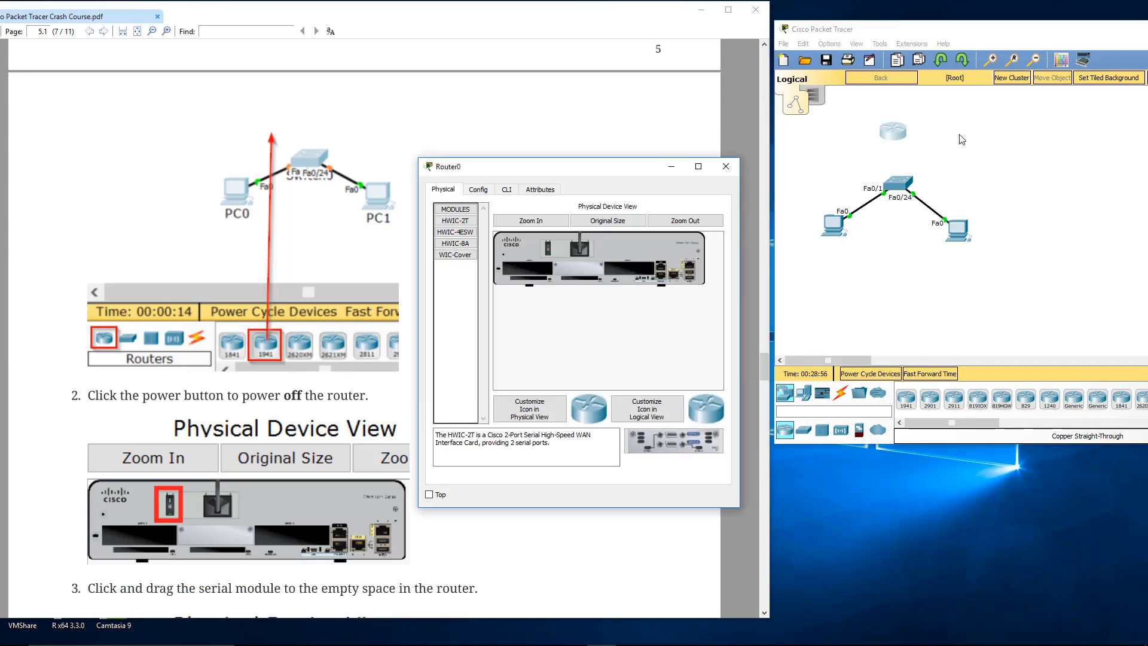
drag(505, 172, 484, 116)
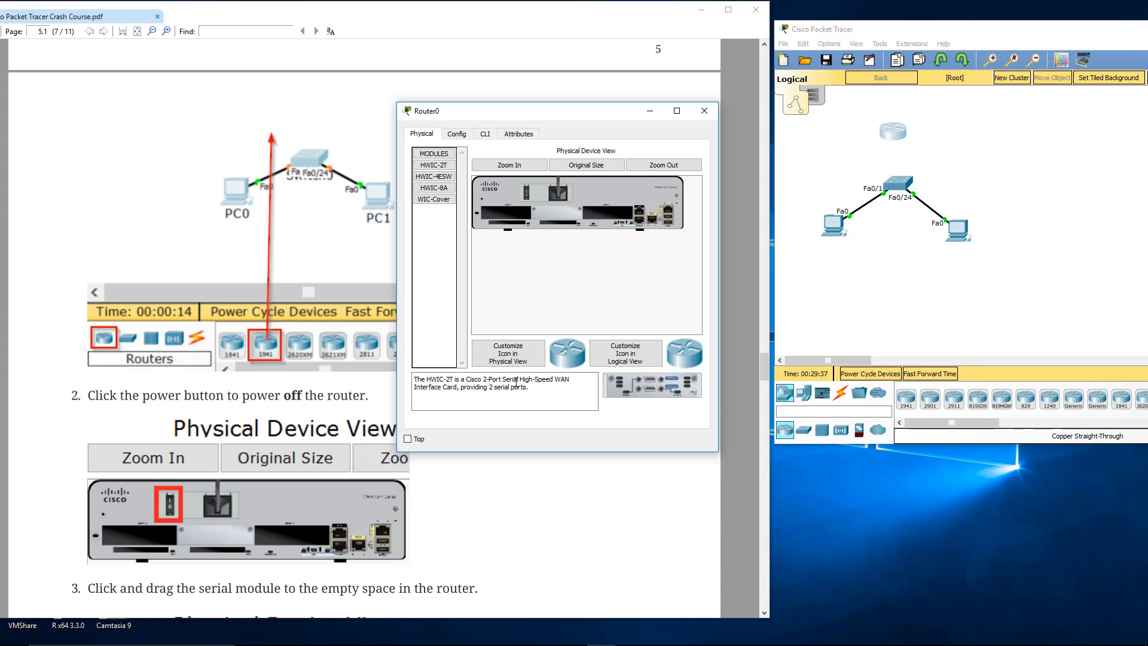
drag(655, 395, 634, 281)
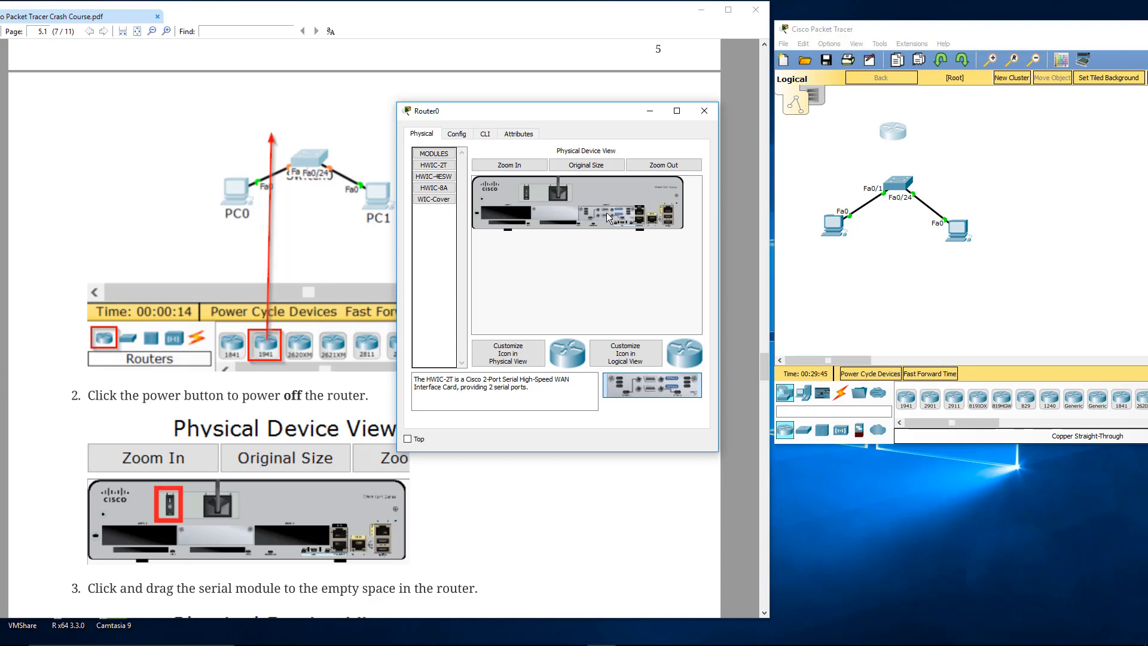
drag(606, 212, 606, 213)
click(527, 193)
mouse_move(604, 210)
mouse_down()
mouse_move(597, 222)
mouse_move(523, 192)
mouse_move(605, 227)
mouse_move(605, 215)
mouse_up()
click(712, 110)
Step: Place a second 1941 router, Router1, on the canvas to the right of Router0
scroll(469, 328, down, 3)
scroll(467, 322, down, 10)
scroll(471, 316, down, 5)
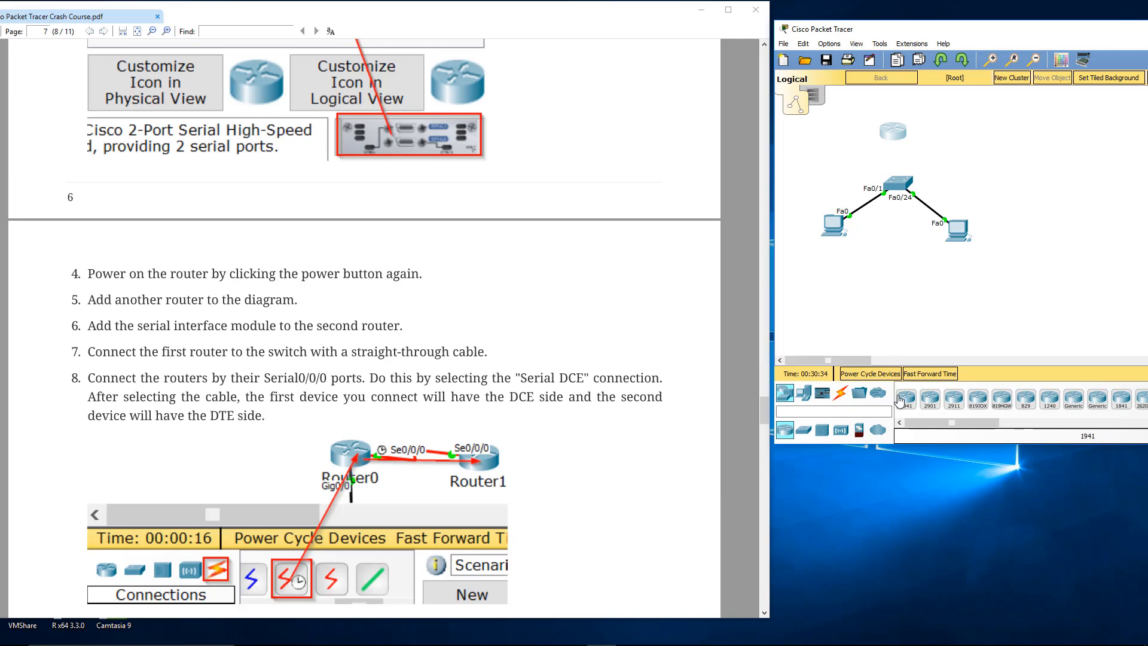
drag(907, 407, 924, 259)
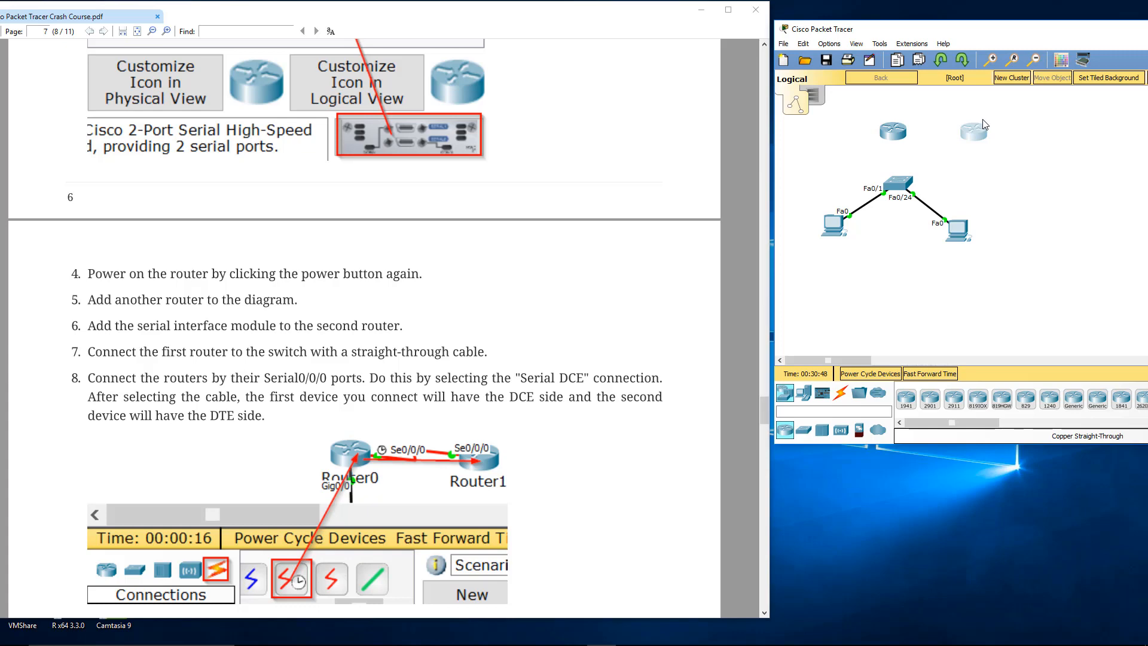
mouse_move(979, 136)
Step: Power off Router1, fit the HWIC-2T serial card, close its window and check the guide
click(975, 133)
click(550, 253)
drag(642, 438, 623, 266)
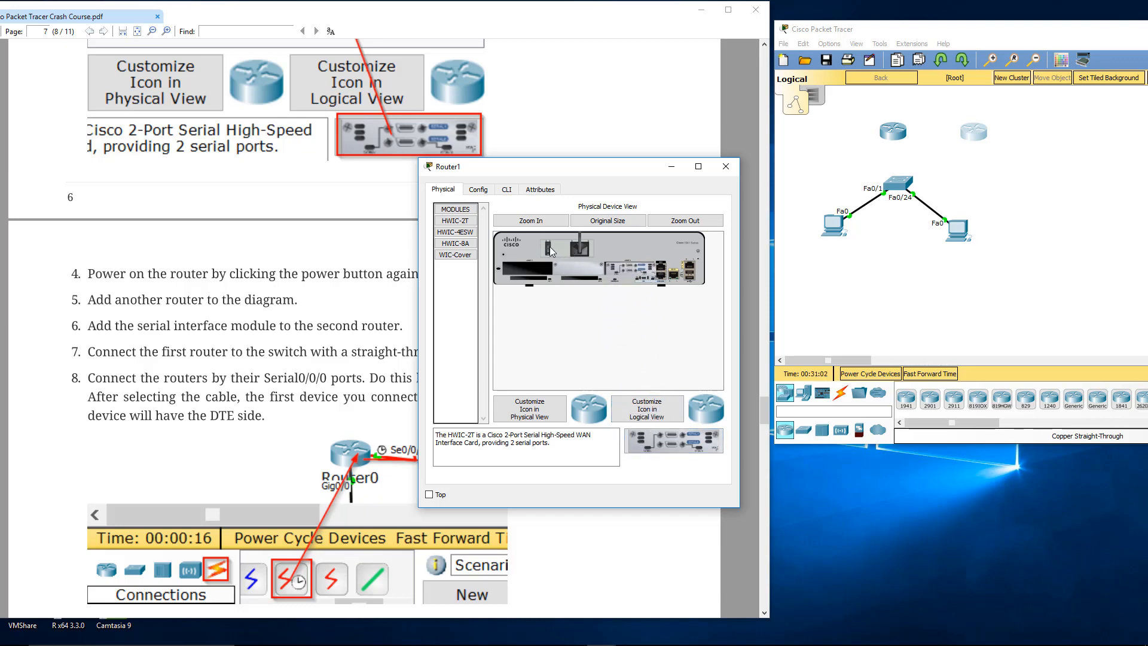
click(726, 166)
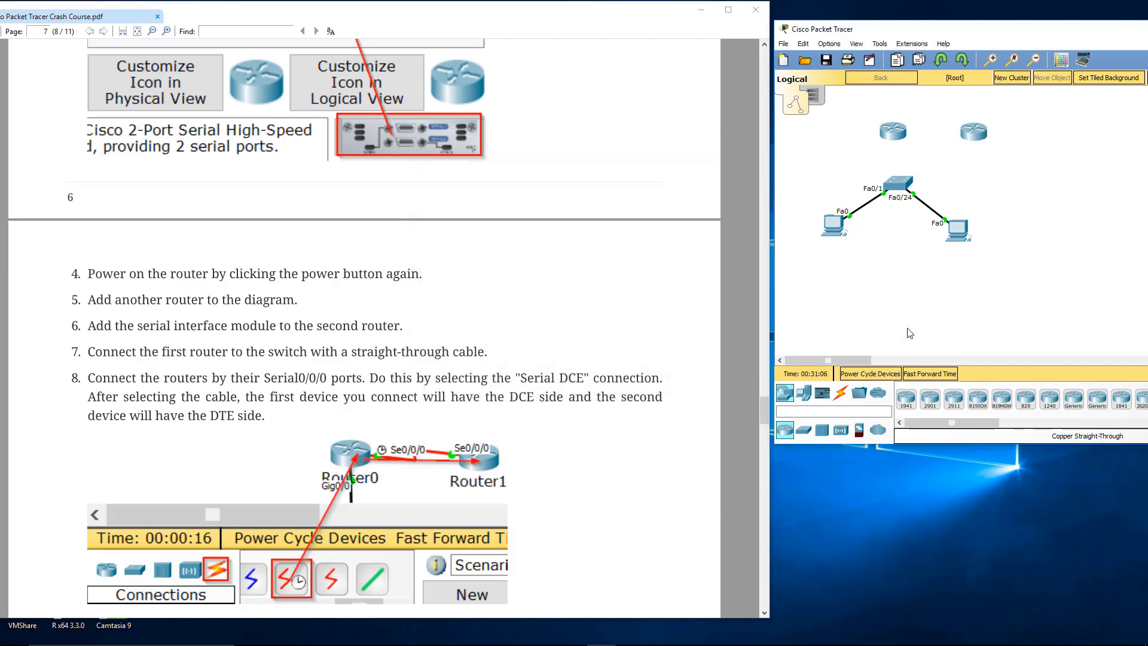
click(253, 389)
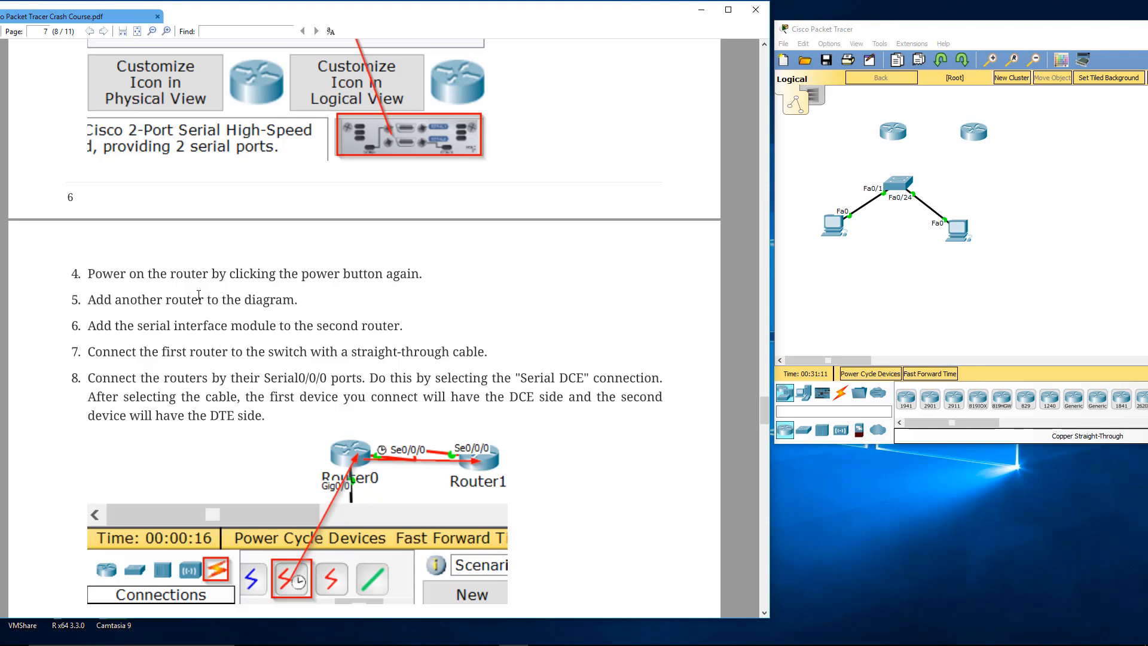
click(889, 287)
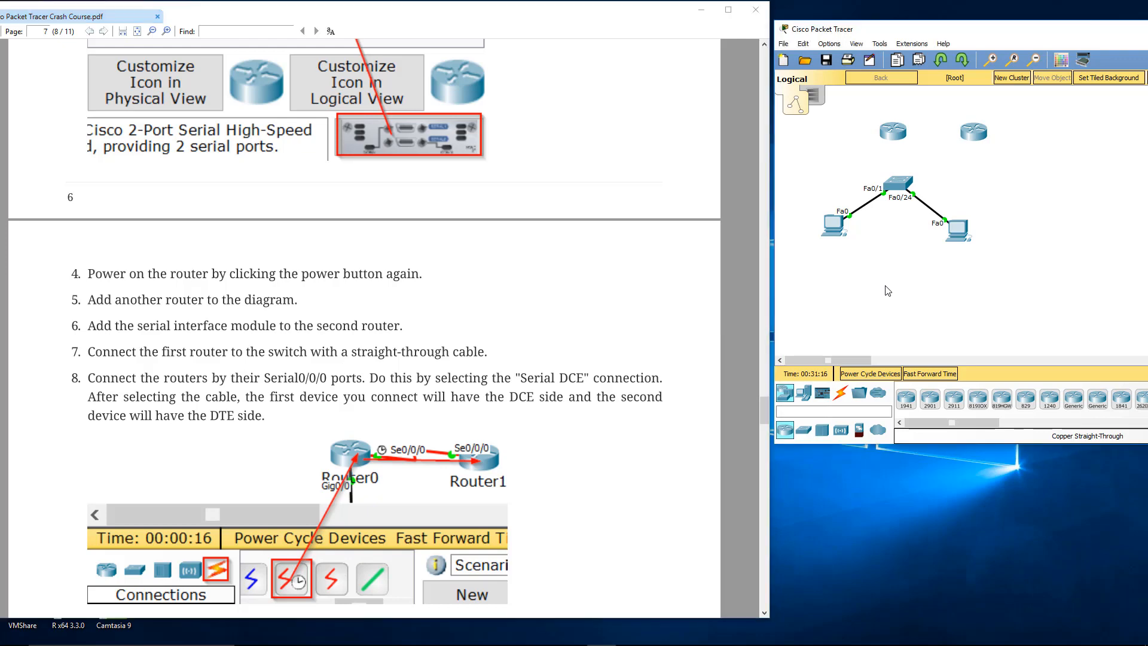
Step: Cable Switch0's GigabitEthernet0/1 to Router0's GigabitEthernet0/0 with a copper straight-through cable
click(842, 396)
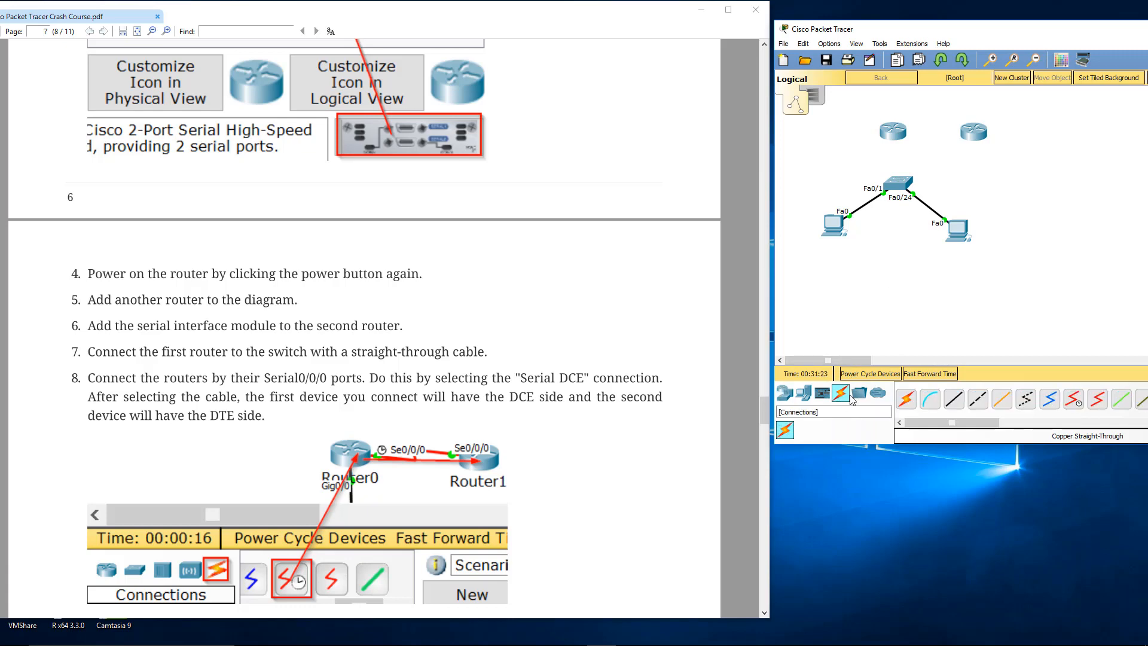
click(956, 402)
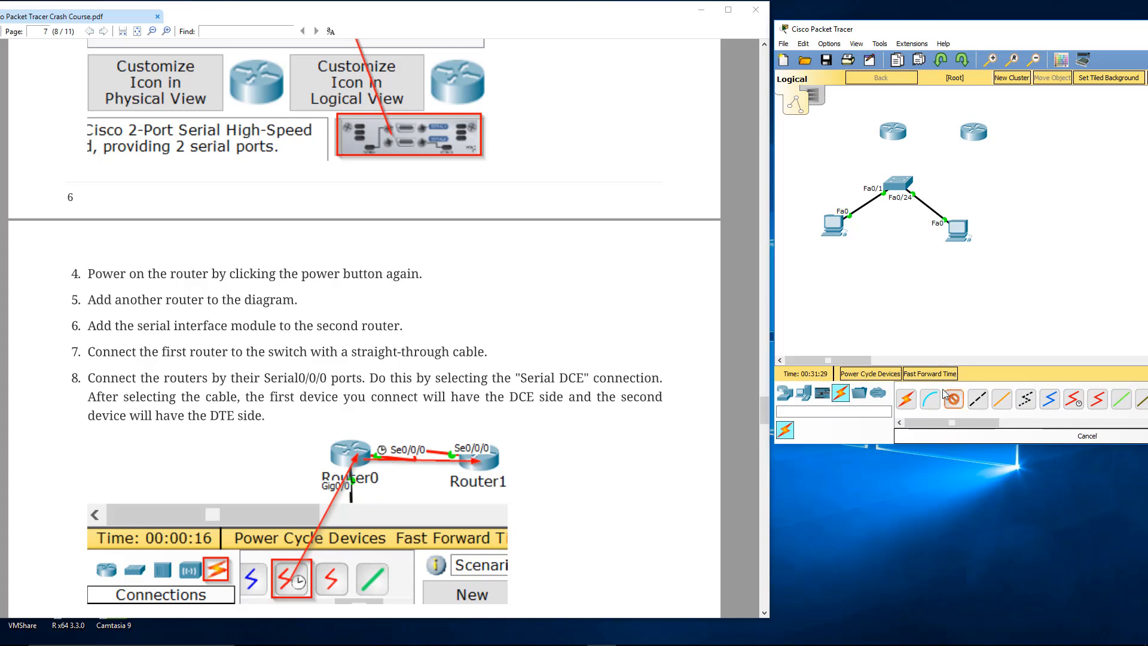
scroll(435, 323, down, 3)
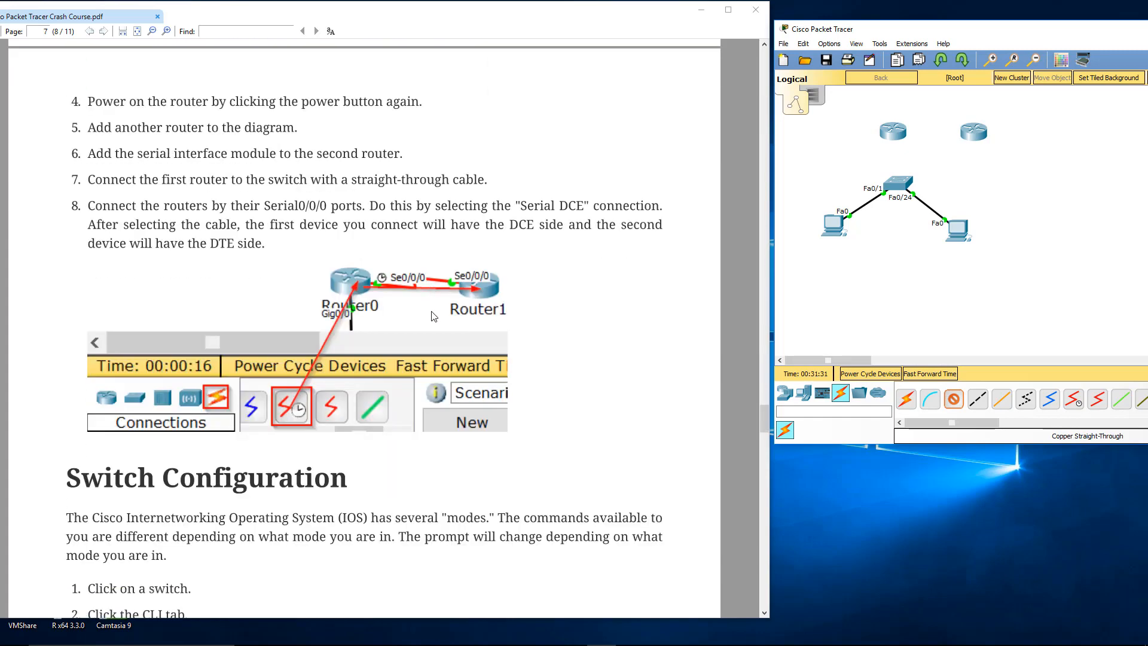
scroll(431, 313, up, 1)
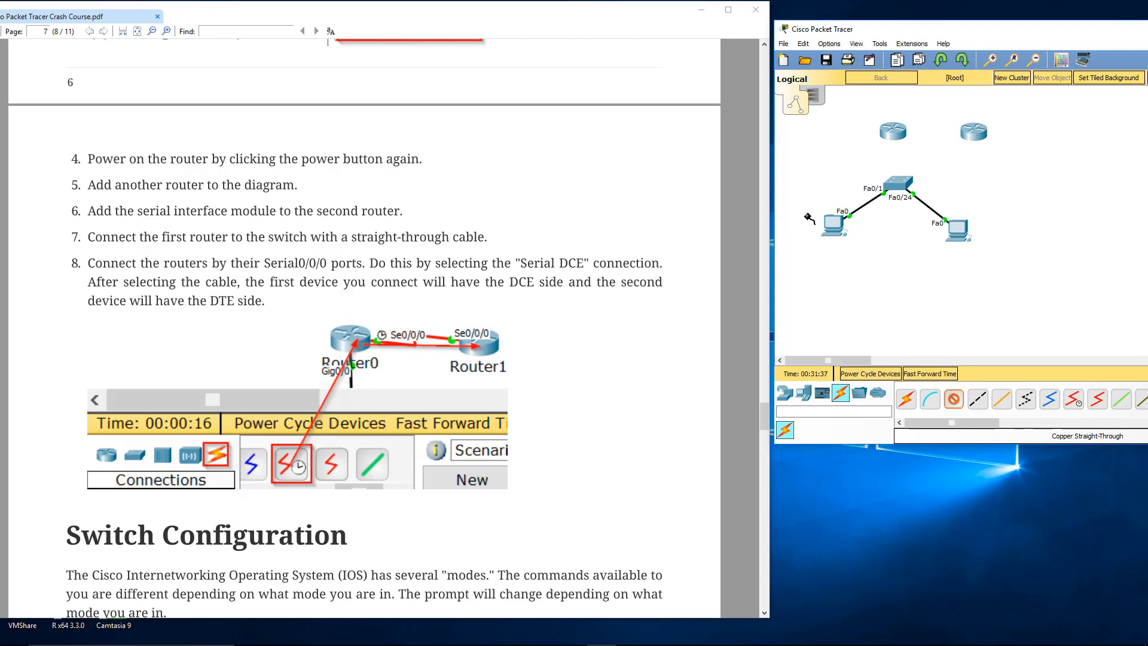
click(901, 186)
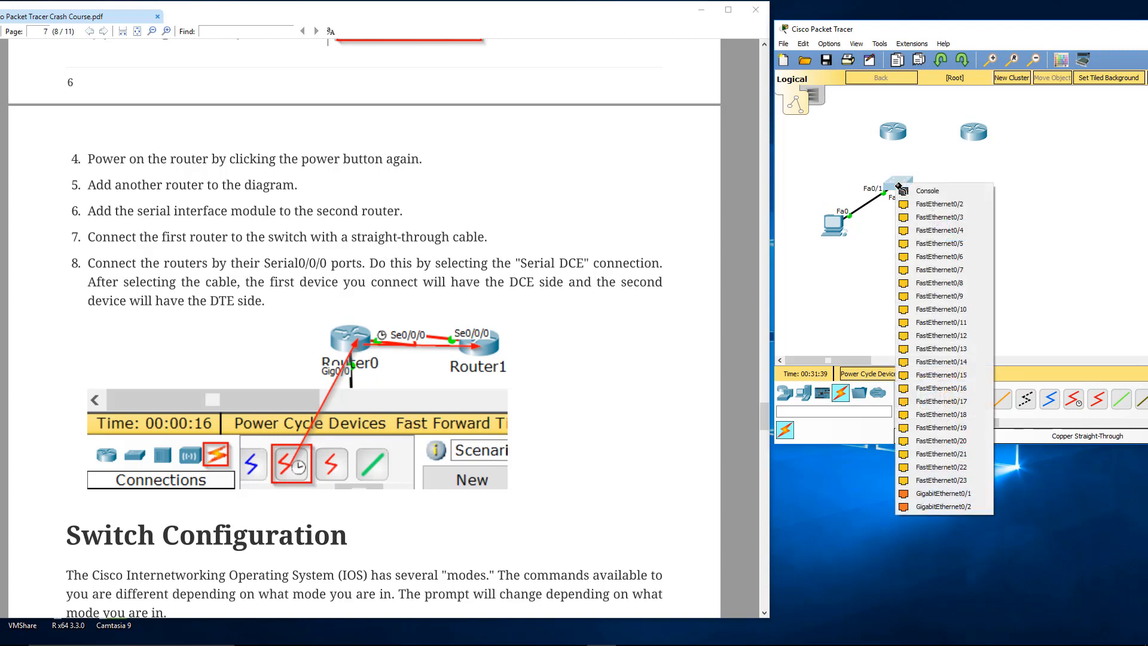
click(933, 494)
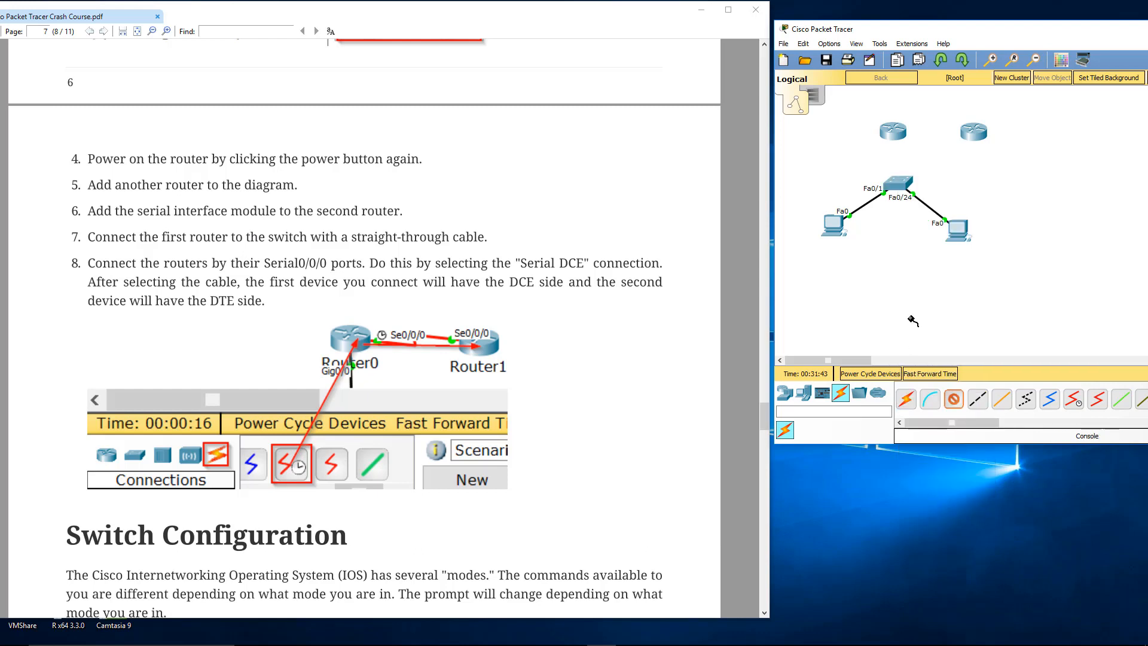
click(898, 131)
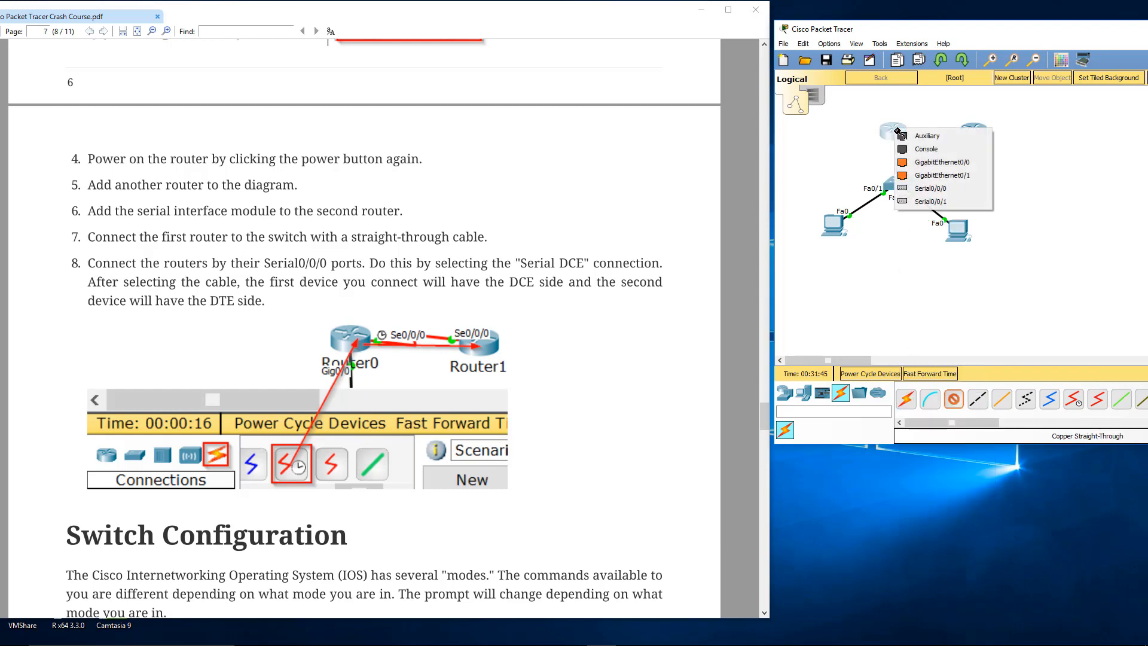
click(920, 168)
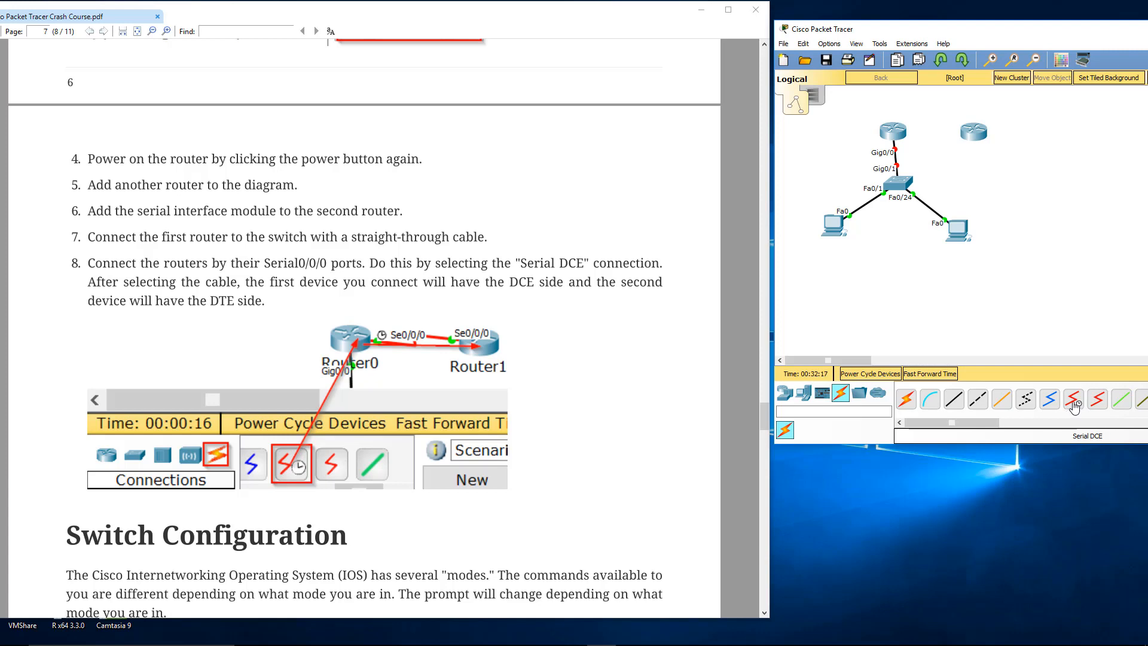
Step: Run a Serial DCE cable from Router0's Serial0/0/0 (DCE end) to Router1's Serial0/0/0
click(1074, 405)
click(893, 134)
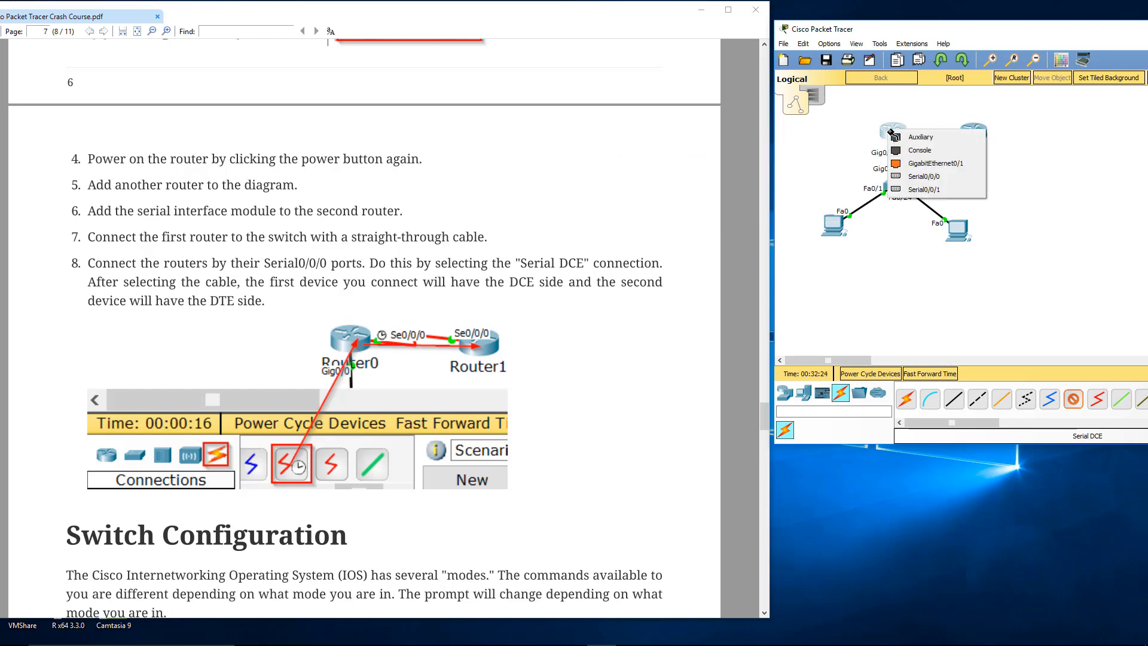
click(948, 179)
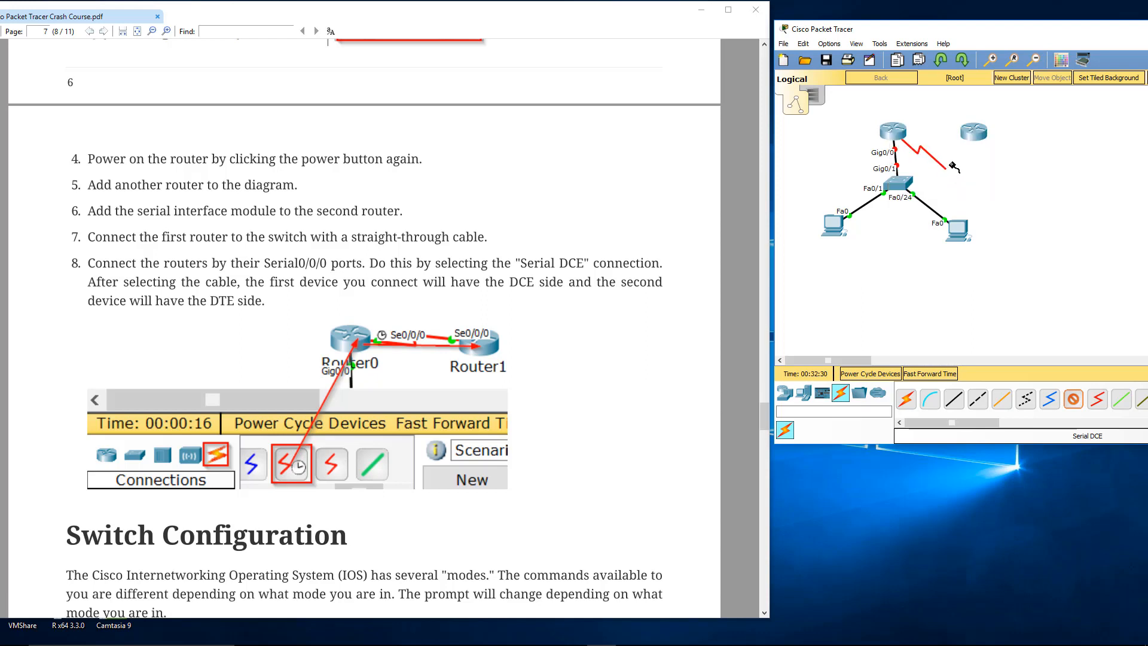
click(975, 134)
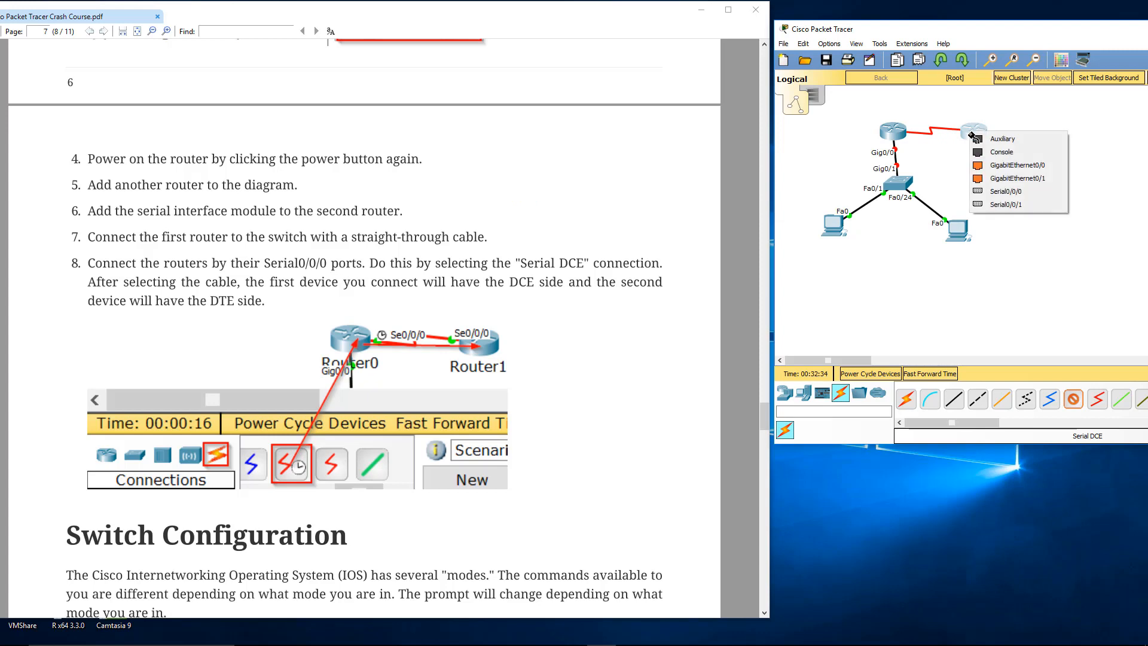
click(990, 193)
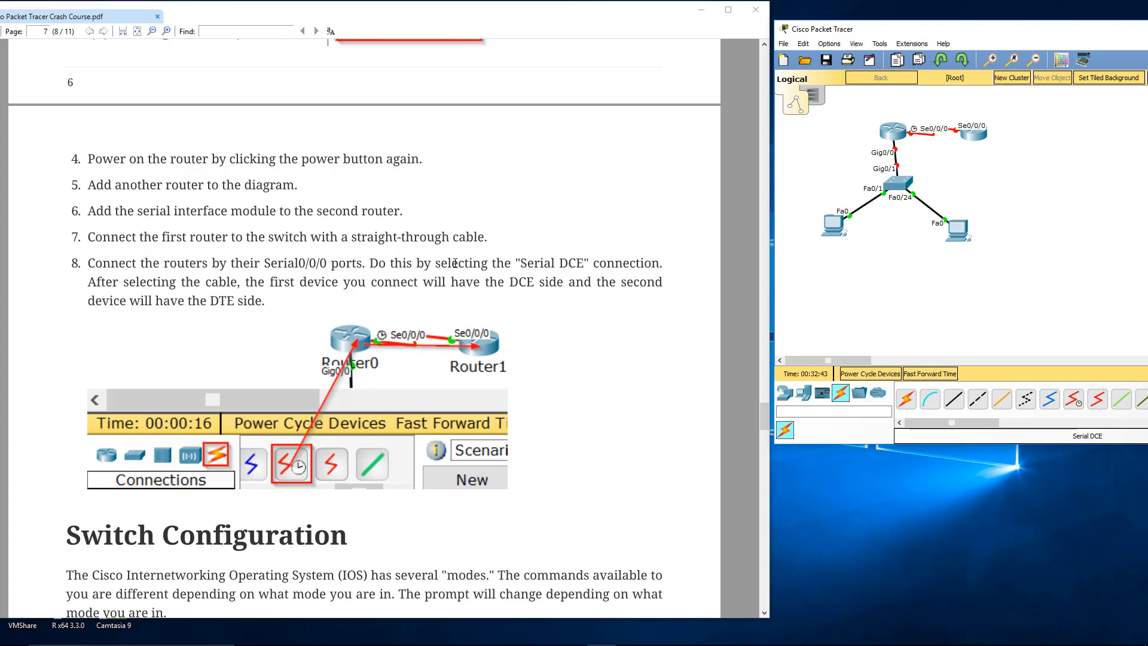
scroll(456, 263, down, 1)
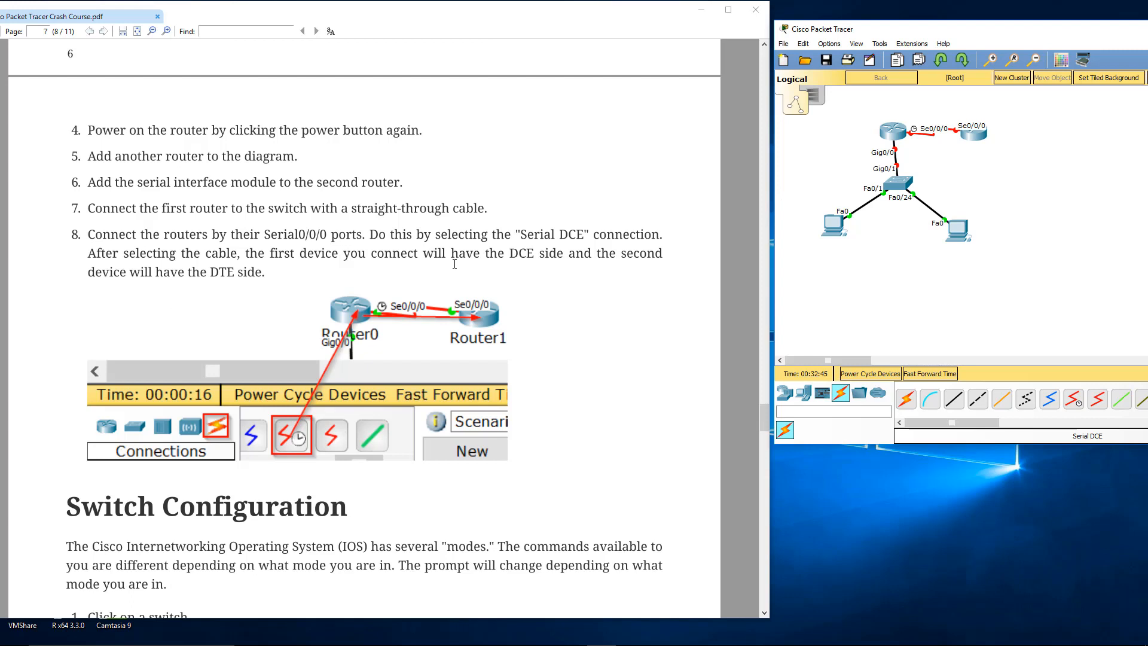
scroll(451, 266, down, 4)
Step: Scroll the workspace to bring the 2960 switch Switch0 into reach
scroll(444, 268, down, 4)
scroll(445, 267, down, 4)
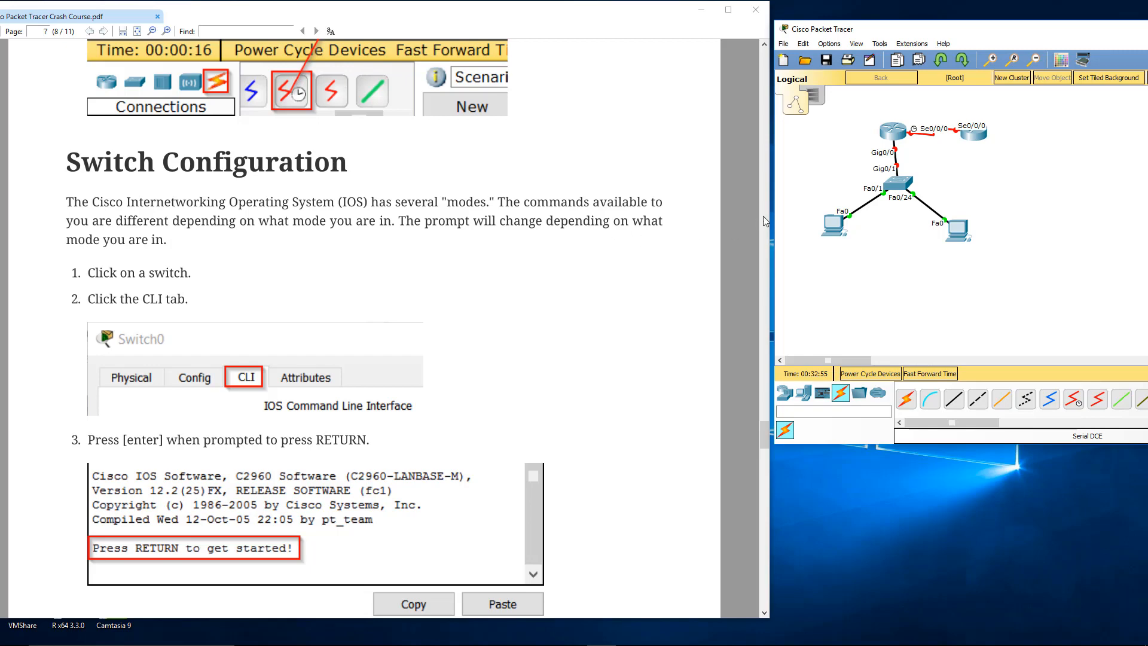
mouse_move(905, 191)
Step: Open Switch0's window, move it off the PDF, pan its physical view, and open the CLI
click(902, 185)
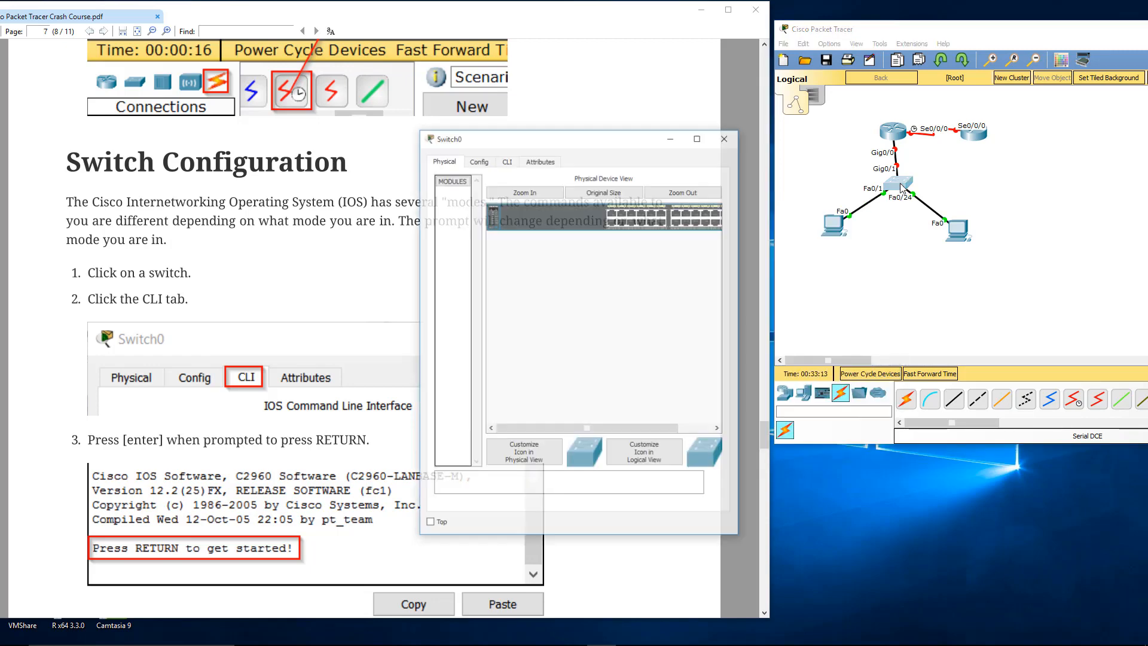
drag(645, 139, 854, 87)
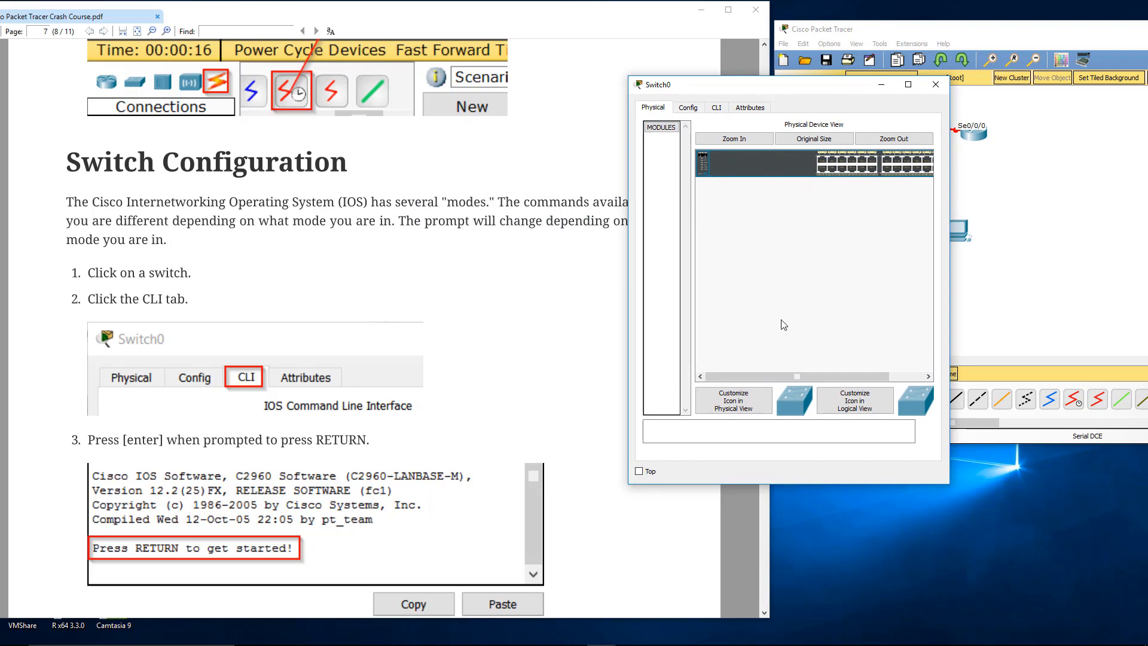
drag(873, 377, 920, 360)
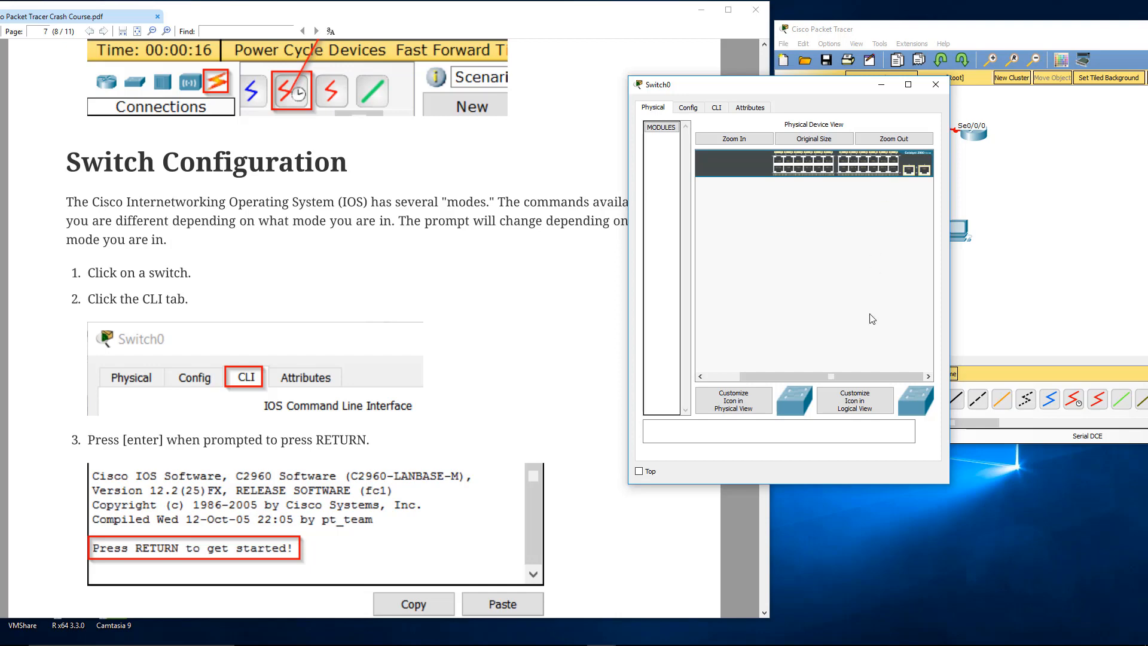
drag(842, 377, 808, 377)
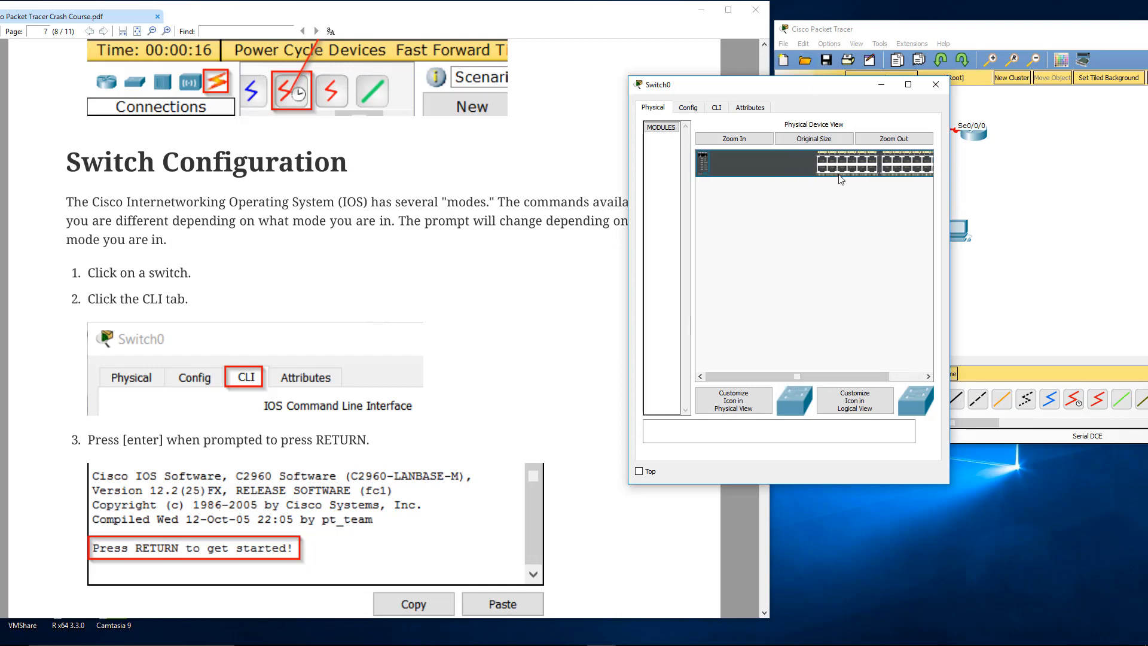
drag(856, 377, 906, 376)
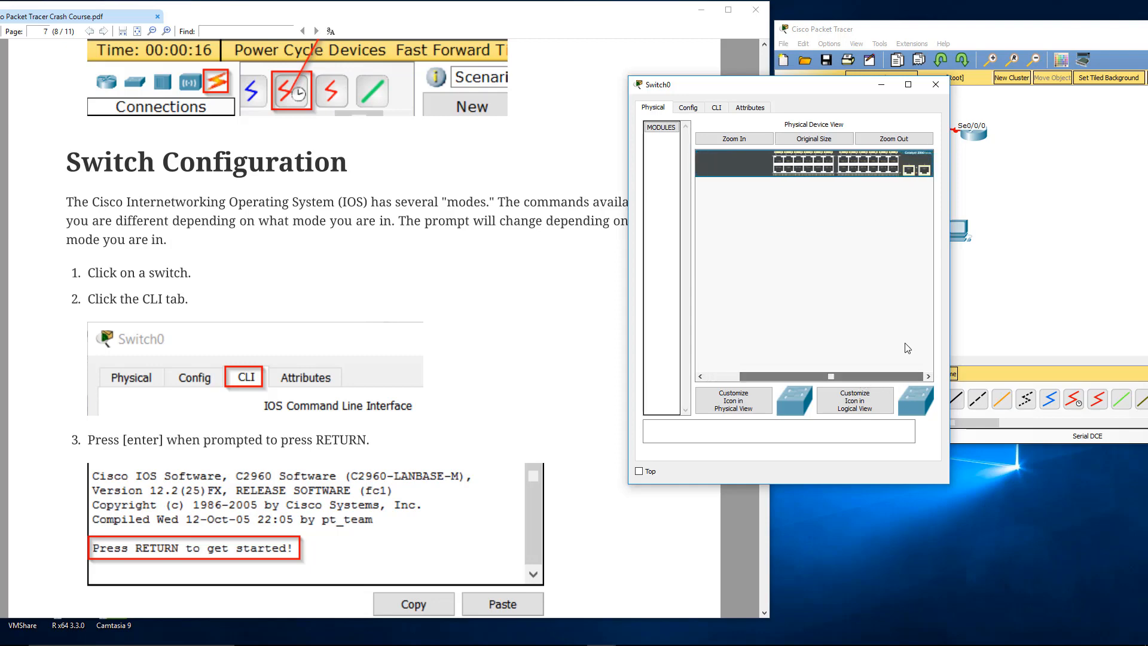
click(717, 108)
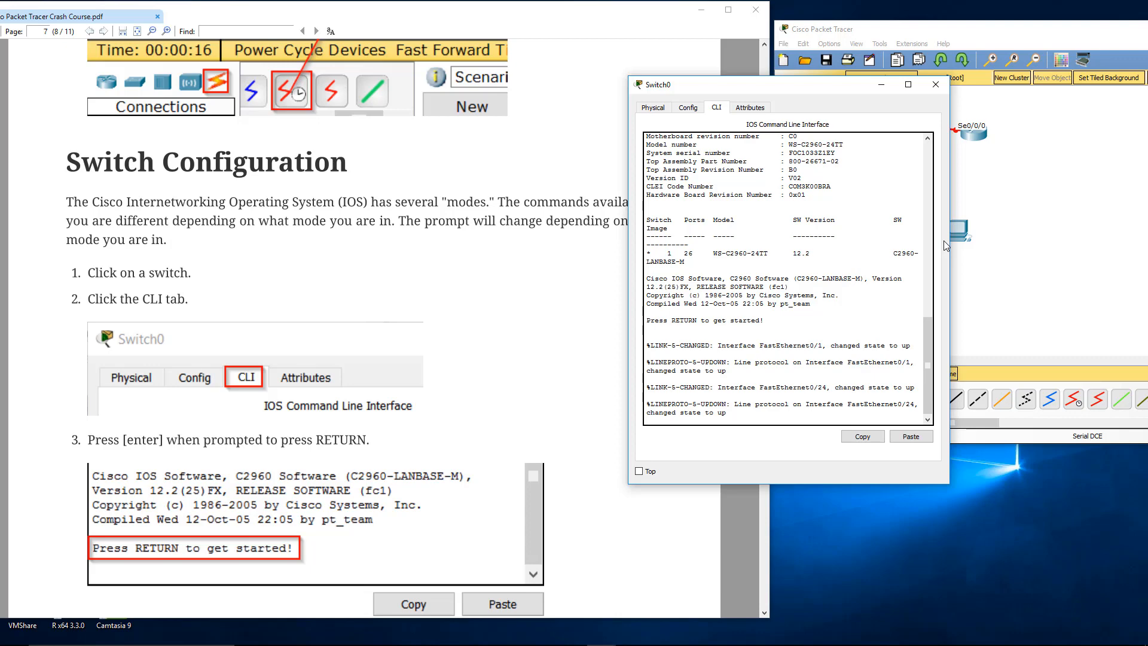
Step: Press Enter at 'Press RETURN to get started' to reach Switch0's Switch> prompt
key(Return)
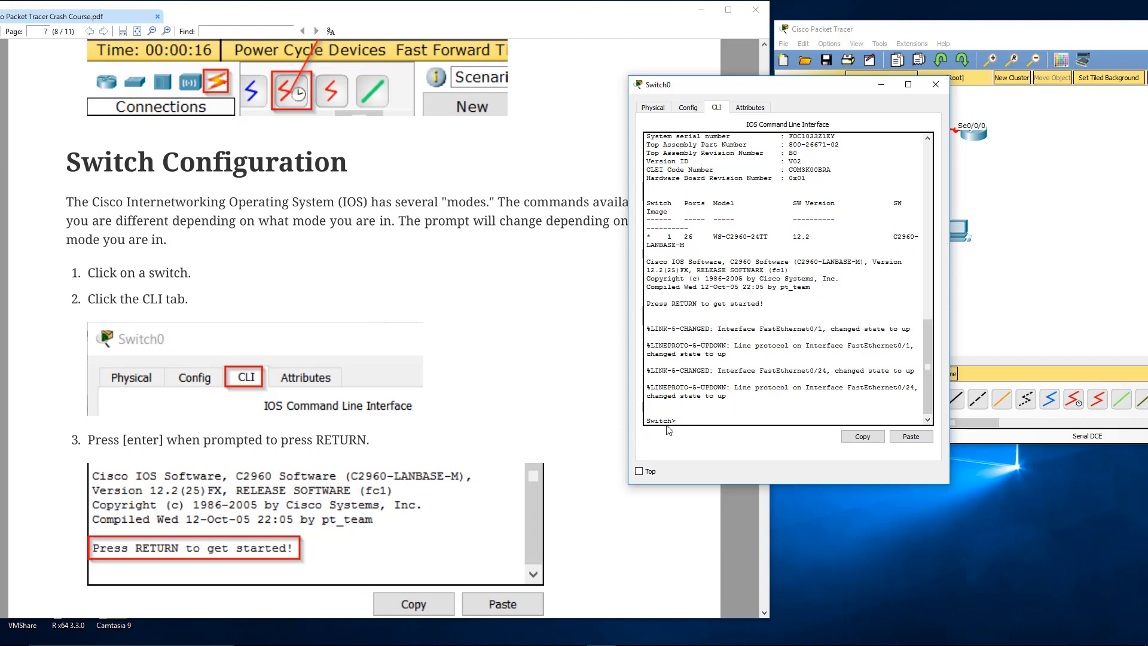
scroll(435, 429, down, 3)
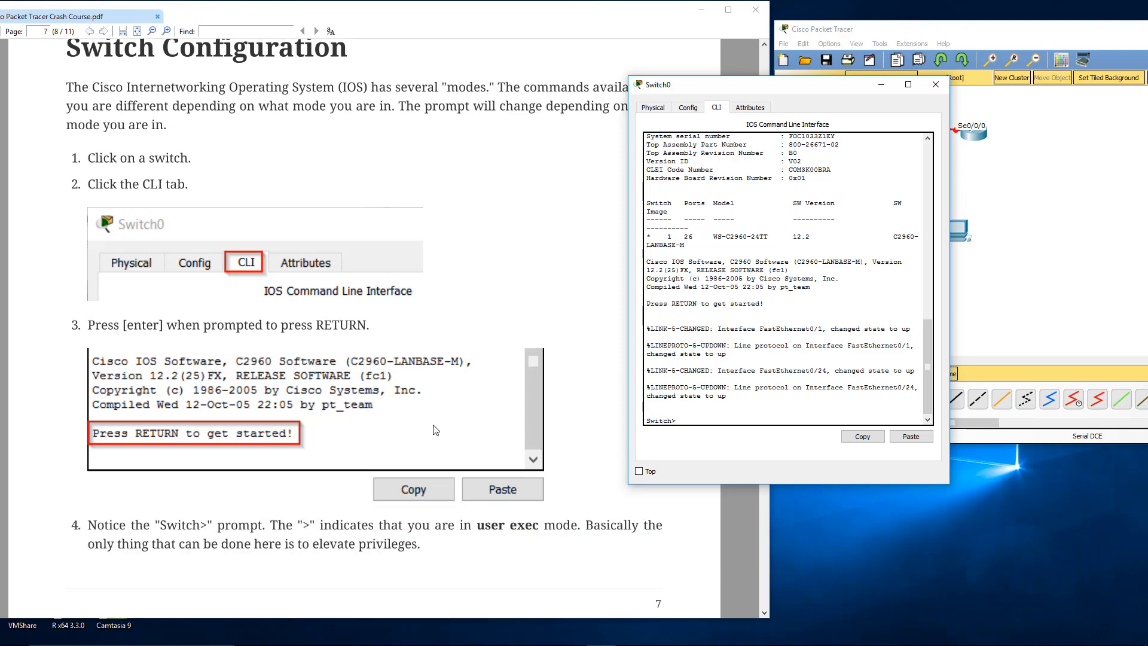
scroll(436, 429, down, 2)
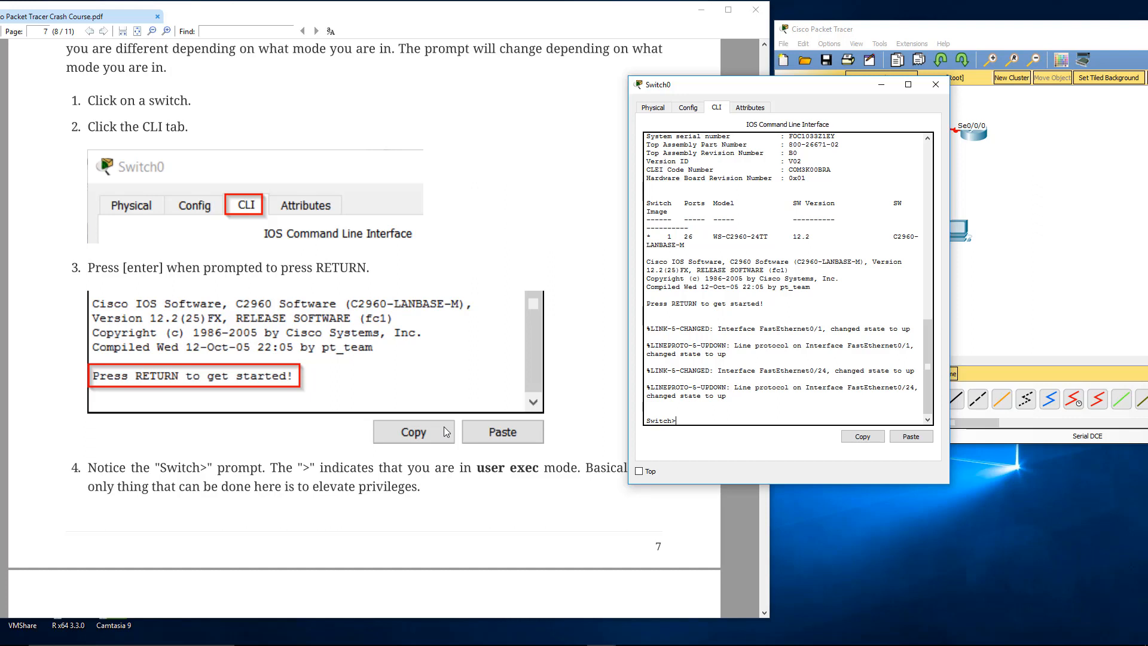
scroll(451, 424, down, 2)
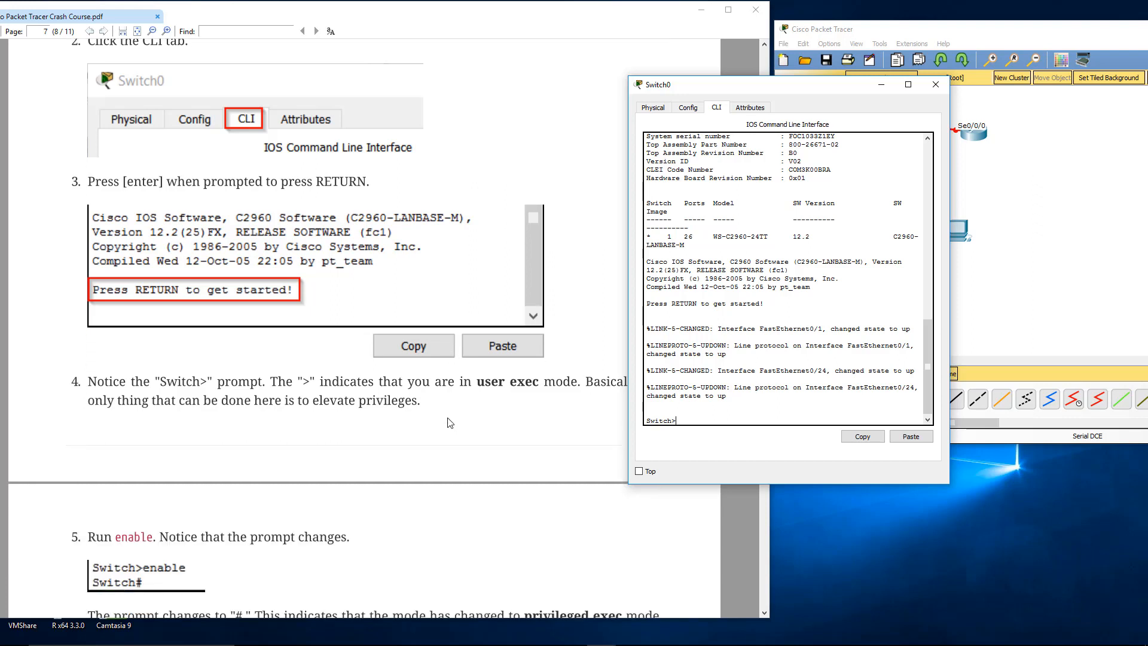
scroll(449, 419, down, 1)
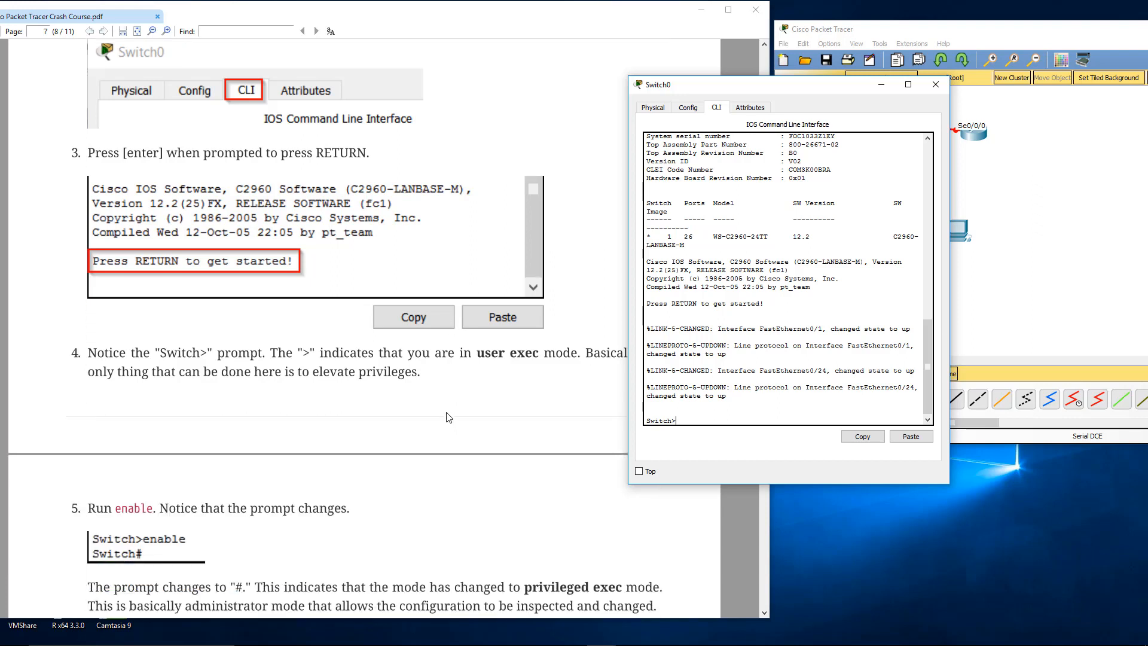
scroll(451, 421, down, 1)
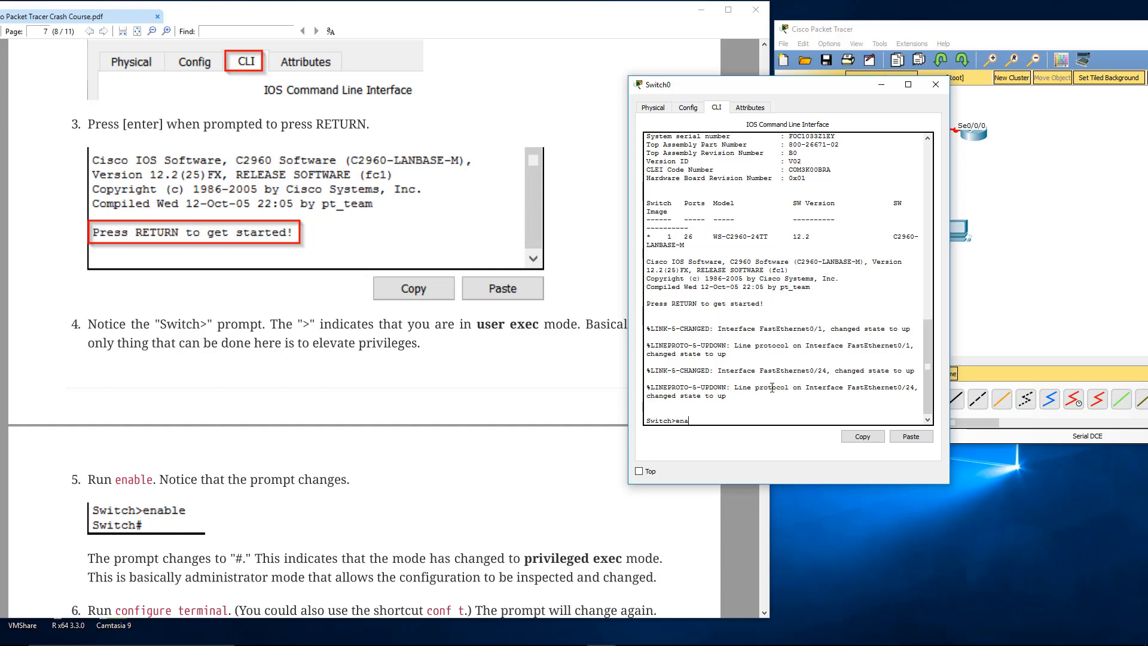
Step: Run enable on Switch0 so the prompt changes from Switch> to Switch#
text(le)
key(Return)
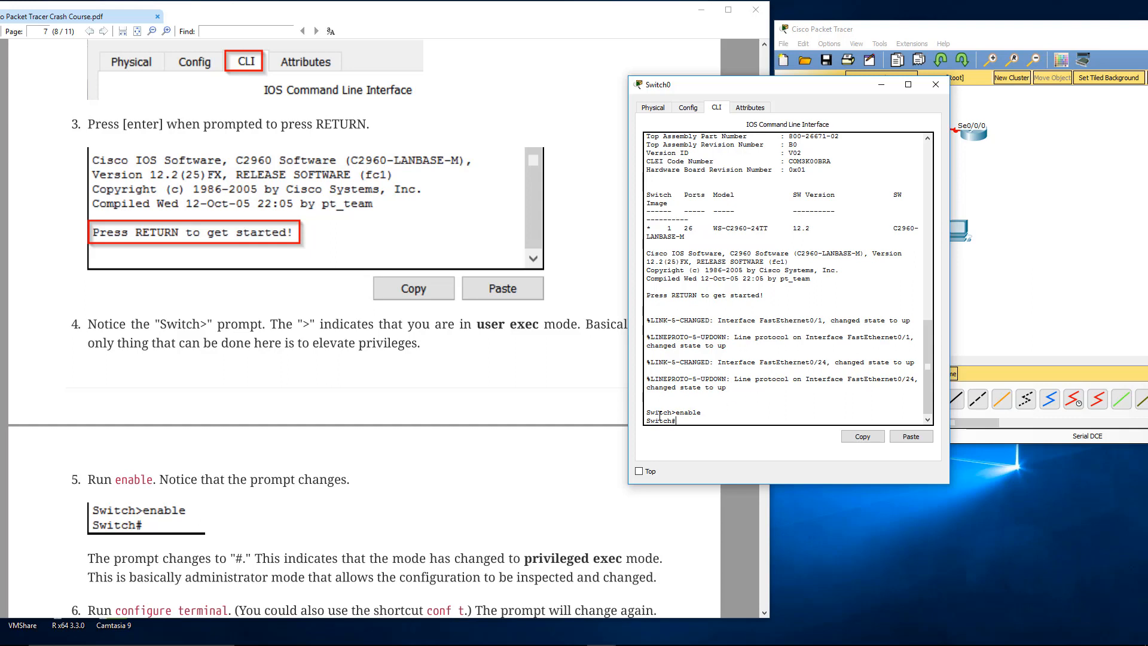
drag(672, 413, 677, 417)
click(688, 421)
scroll(706, 402, down, 1)
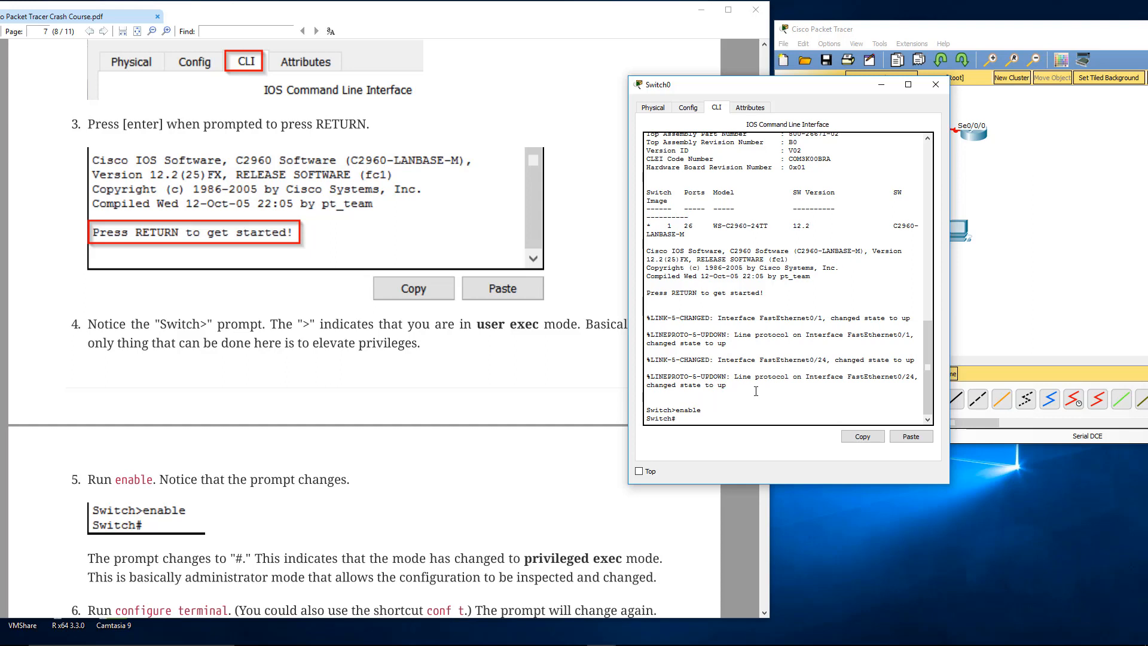
scroll(437, 401, down, 3)
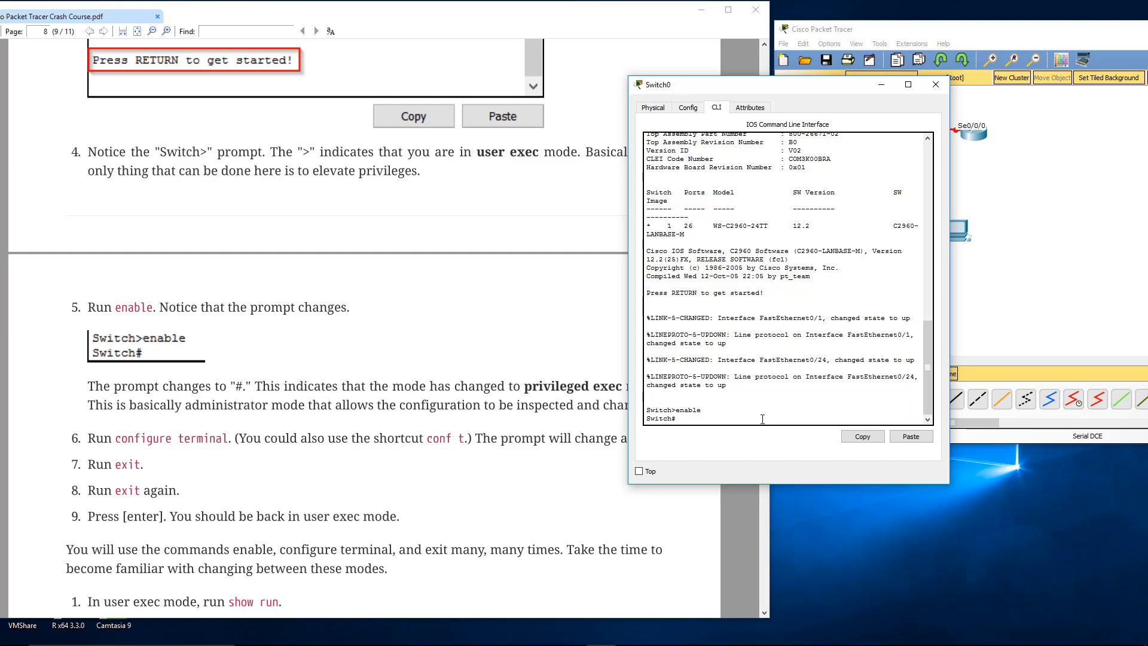
Step: Enter global configuration with 'configure terminal', then a shortened form, exiting to Switch# each time
text(configure terminal)
key(Return)
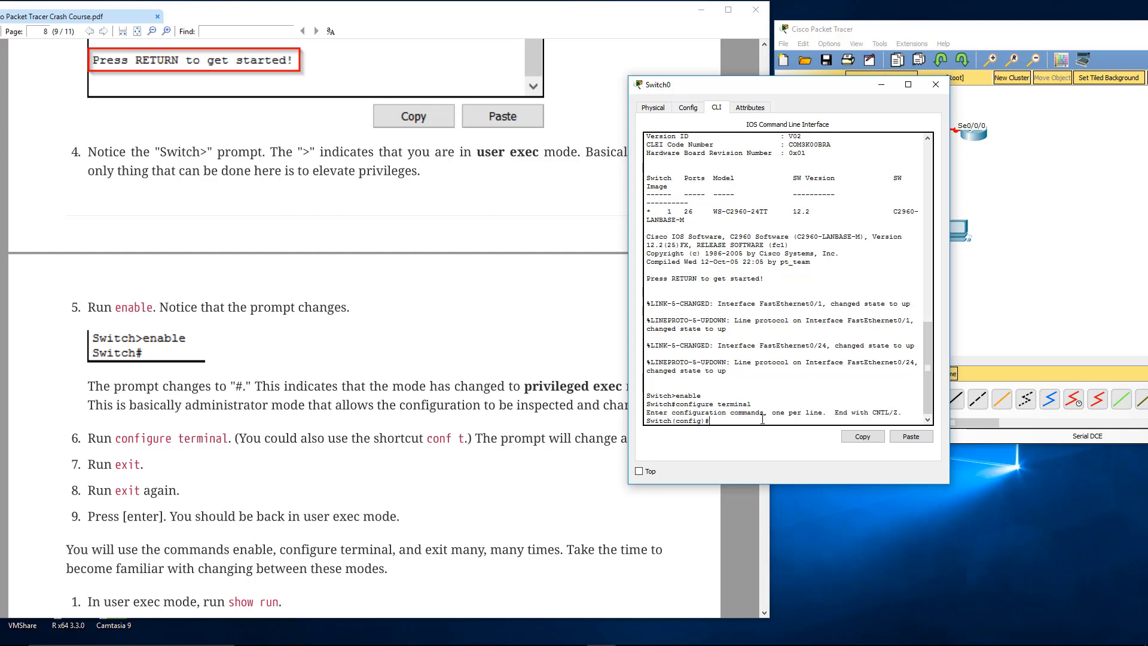
text(exit)
key(Return)
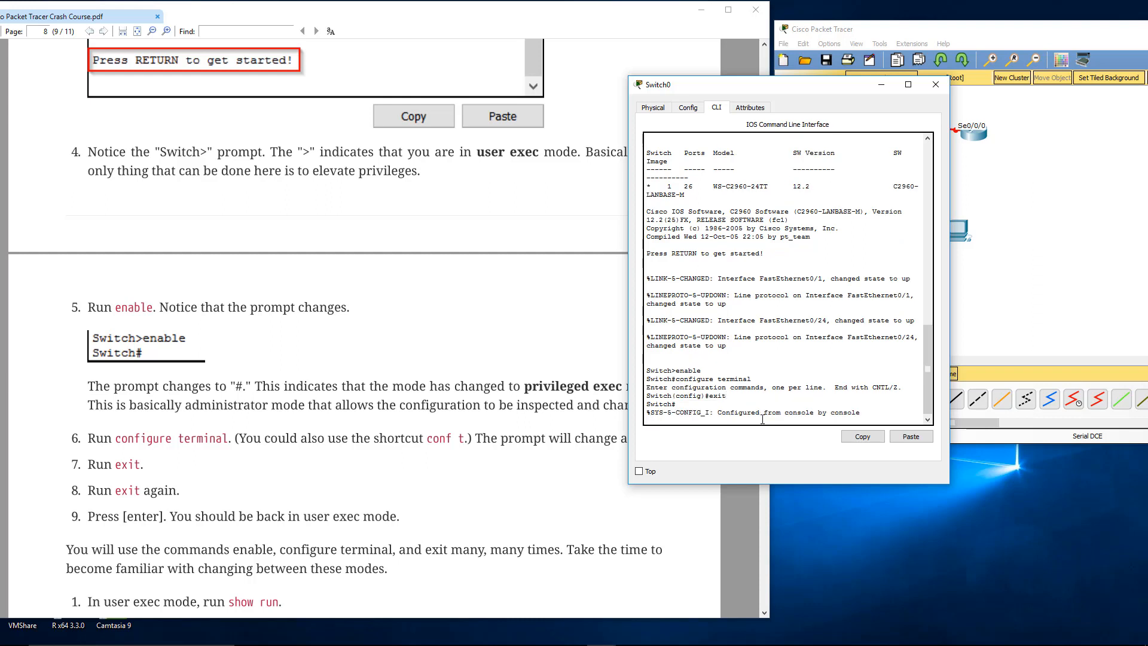
key(Return)
text(config t)
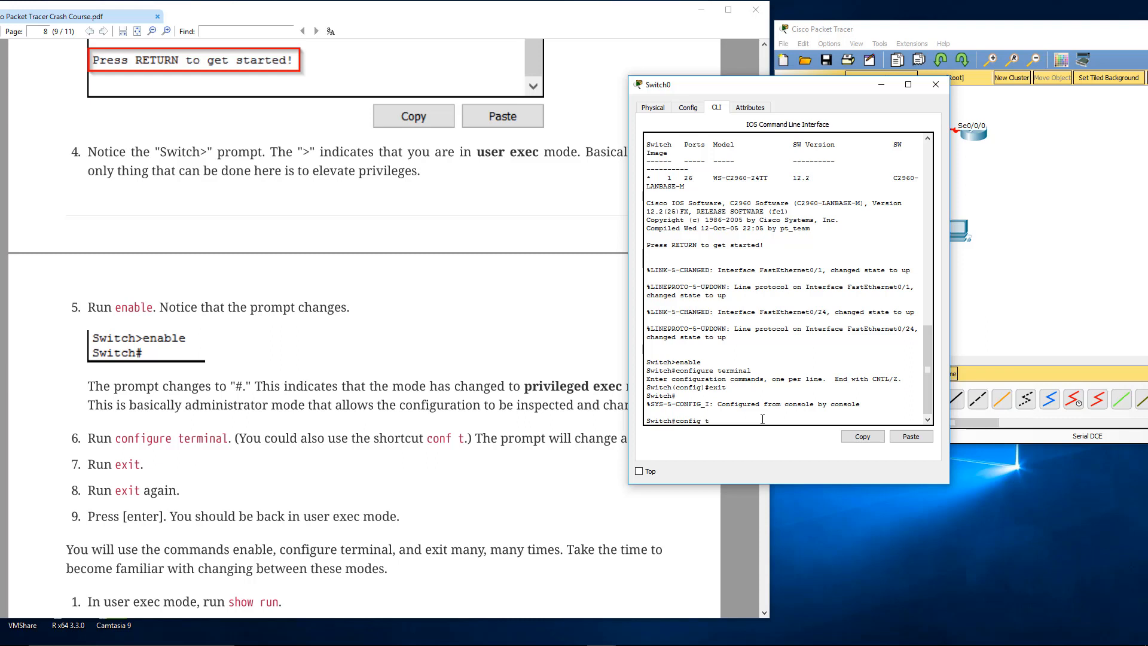
key(Return)
text(exit)
key(Return)
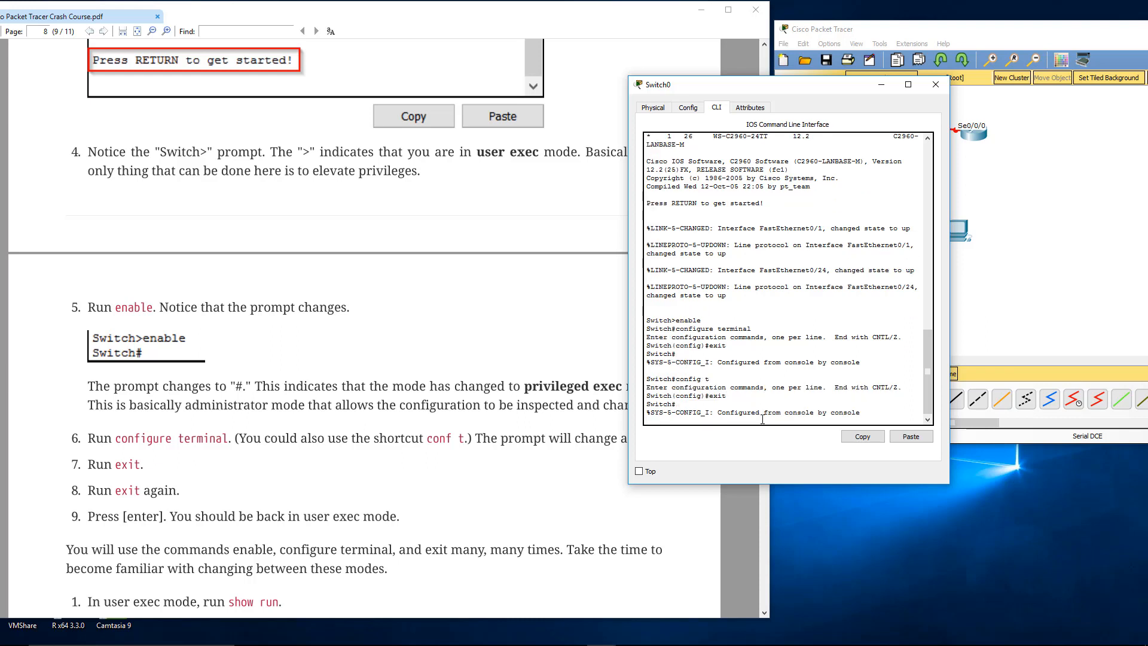
key(Return)
Step: Repeat entering and exiting configuration mode using 'conf t' and 'config t'
text(conf t)
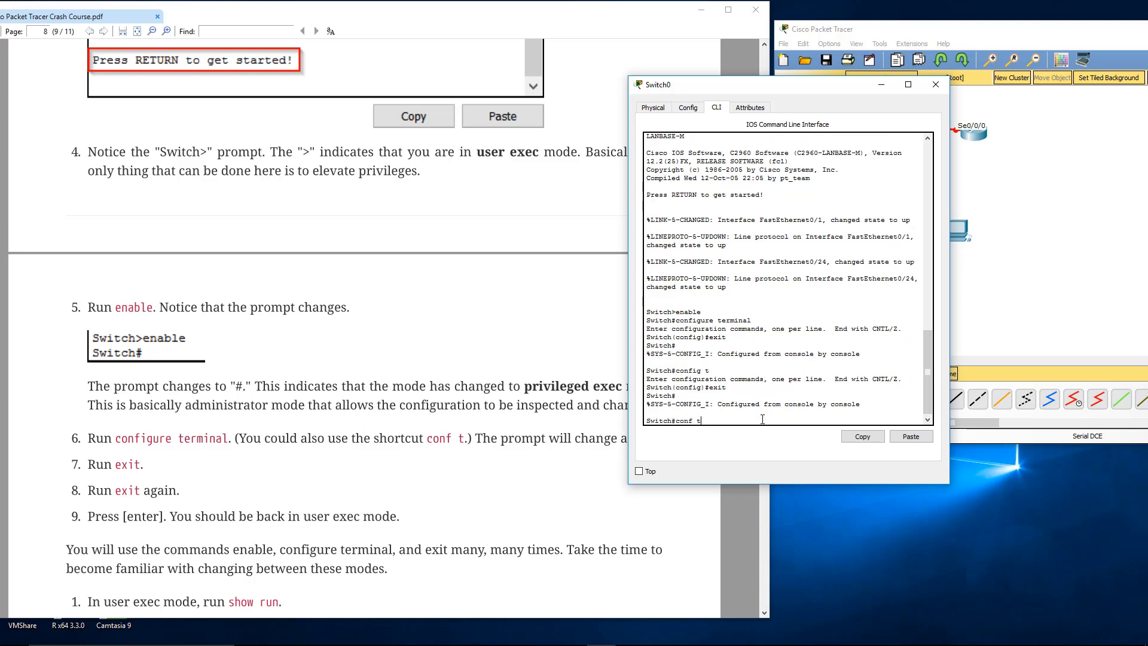
key(Return)
text(exit)
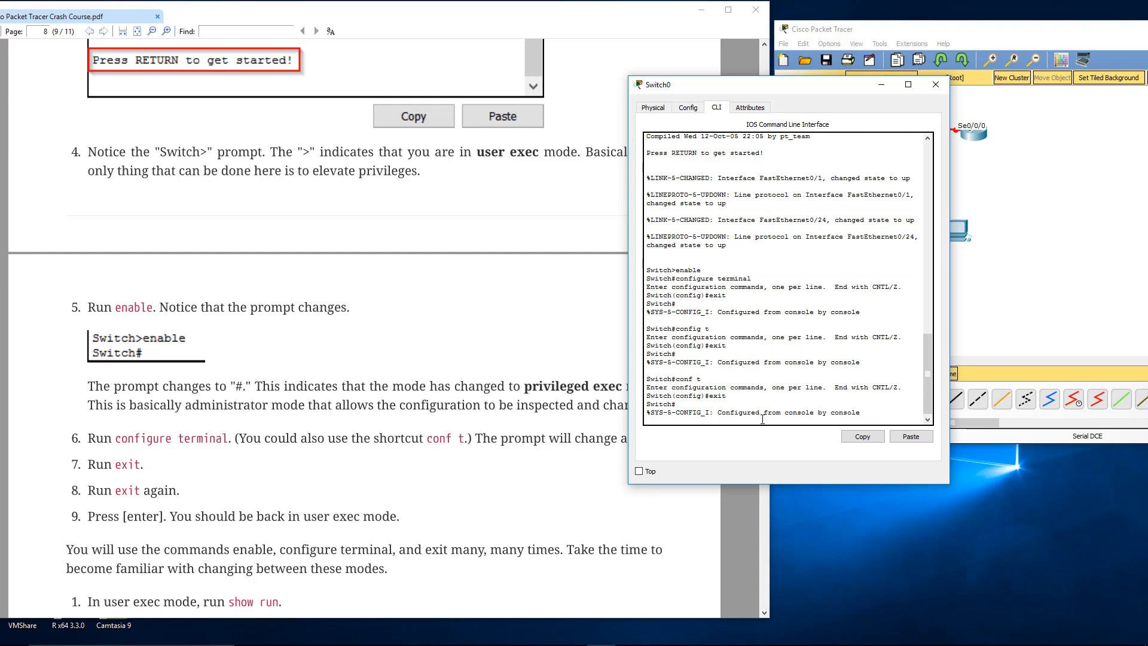
key(Return)
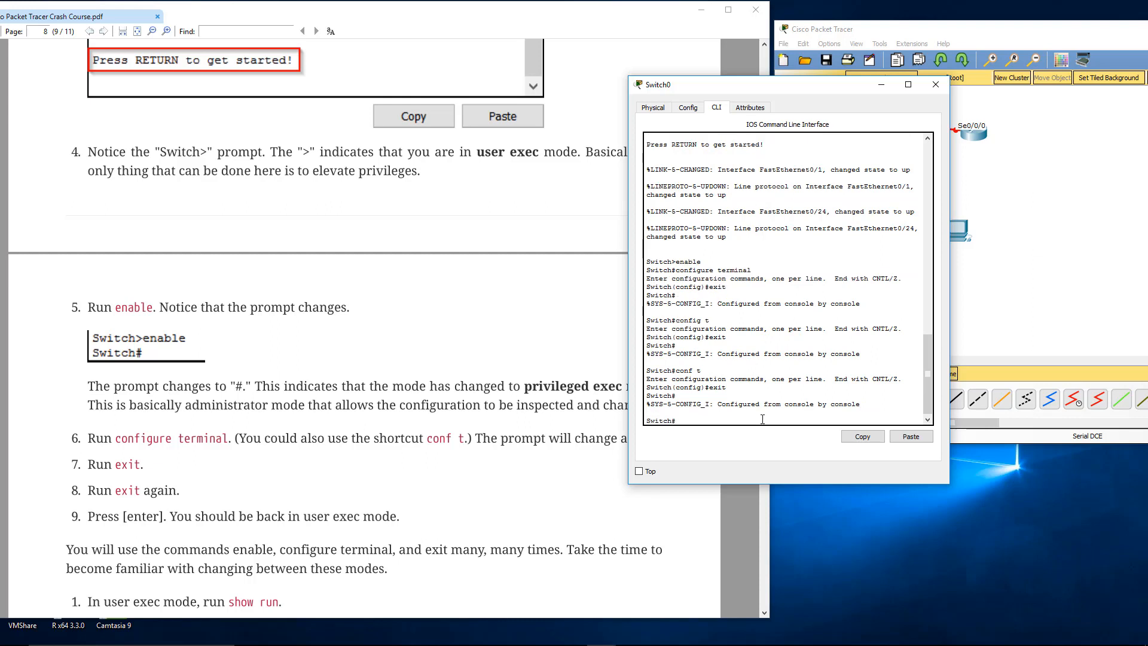
text(config t)
key(Return)
text(exit)
key(Return)
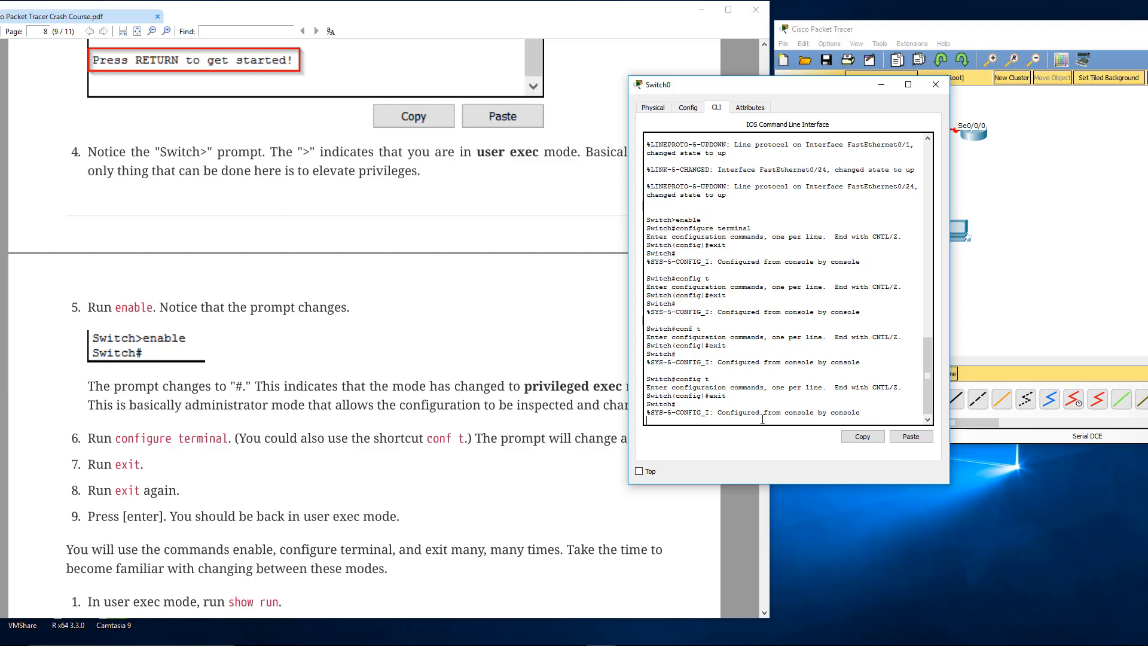
key(Return)
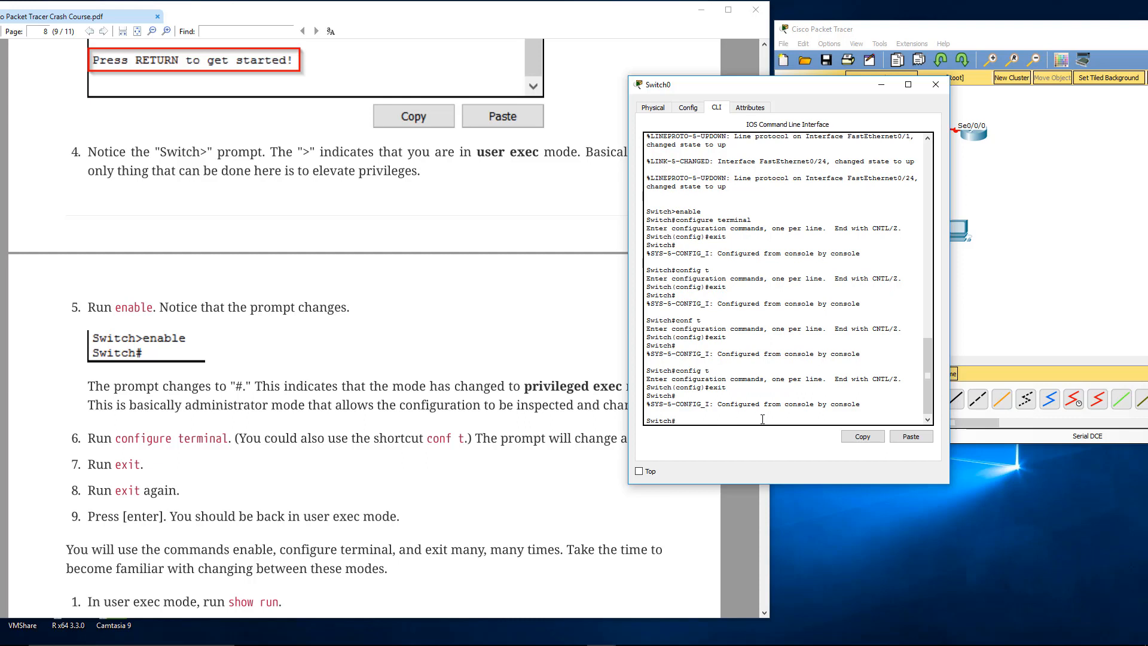
Step: Exit privileged mode and restart the console at the Switch> user exec prompt
text(exit)
key(Return)
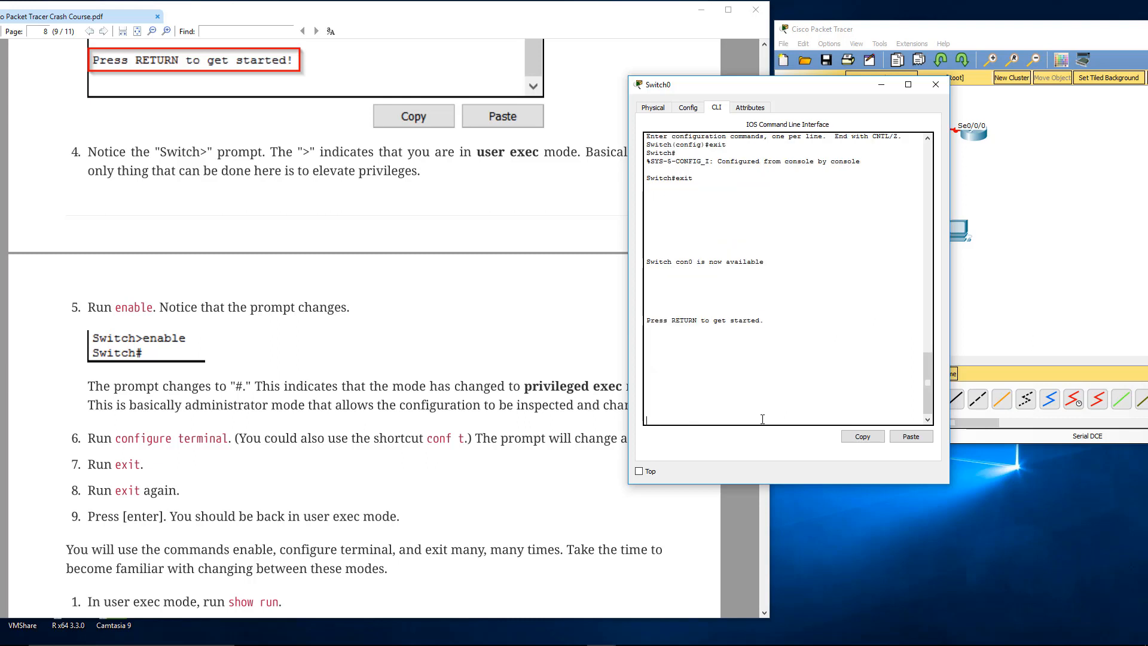
key(Return)
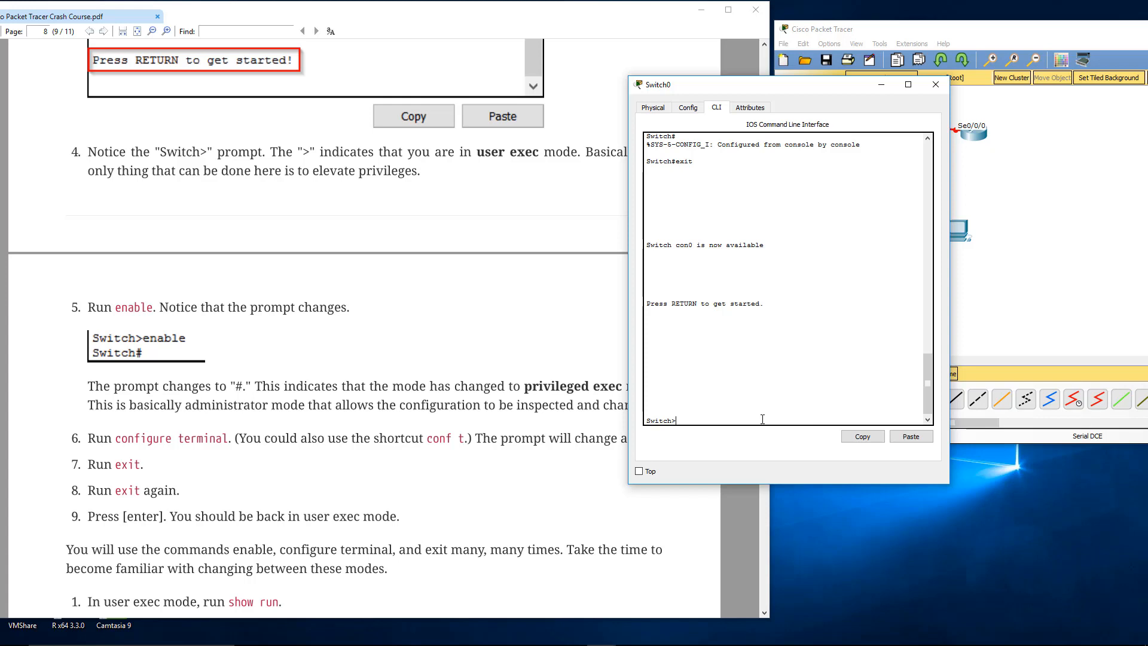
drag(673, 420, 677, 421)
scroll(478, 430, down, 3)
scroll(479, 430, down, 2)
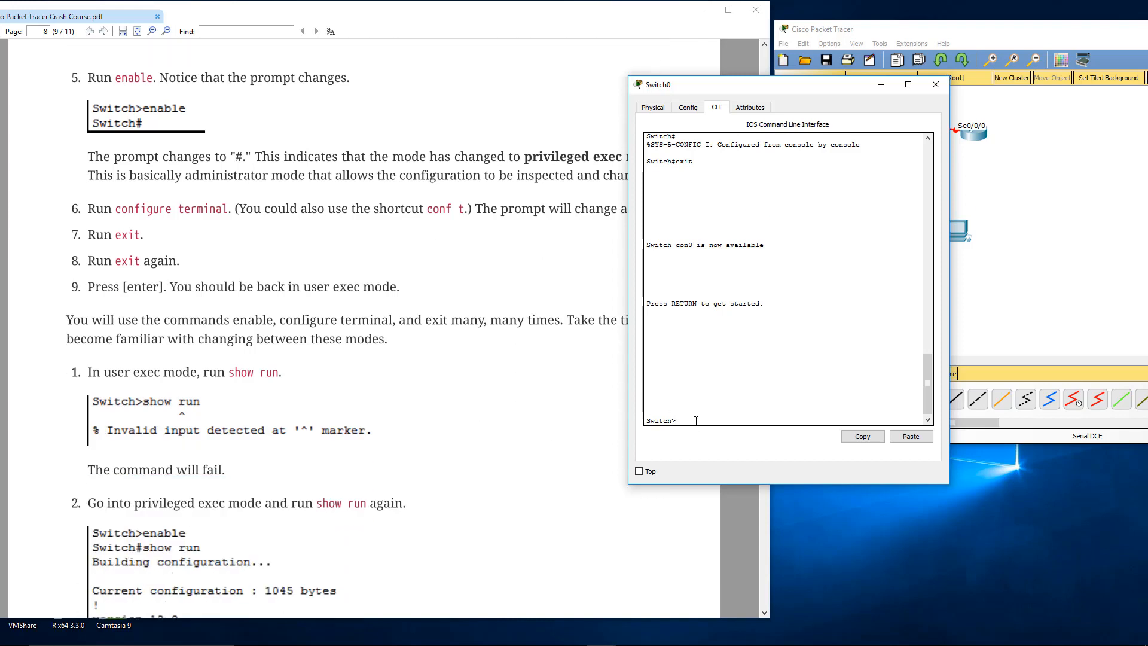
Step: Try 'show run' at the Switch> prompt, which returns an invalid input error
text(show run)
key(Return)
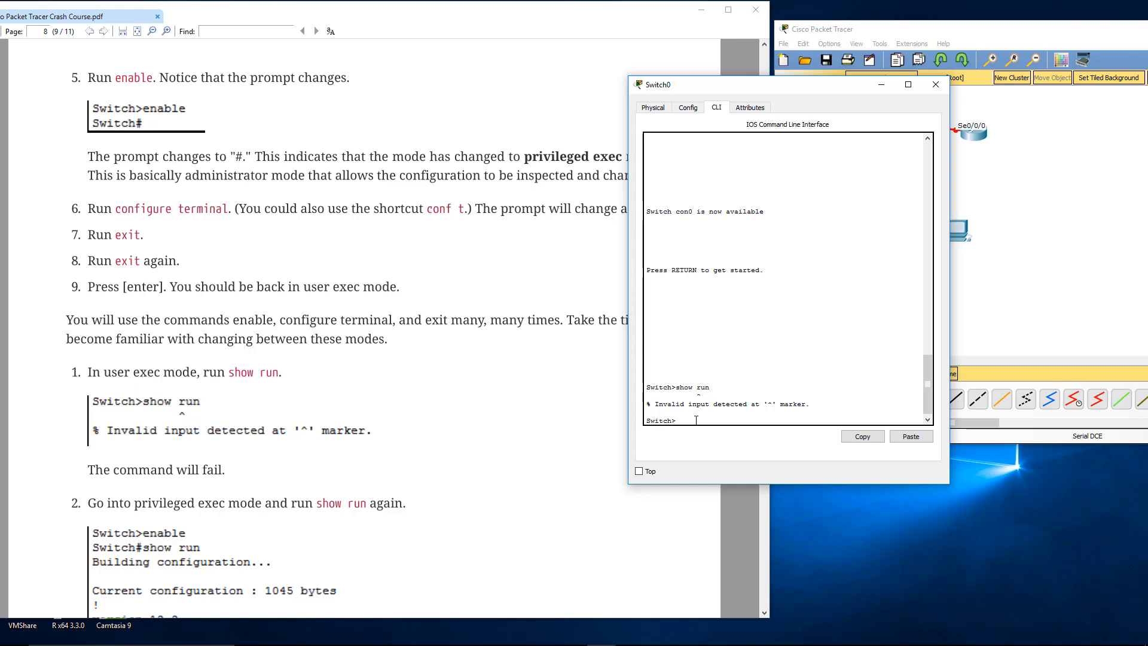
scroll(750, 383, down, 1)
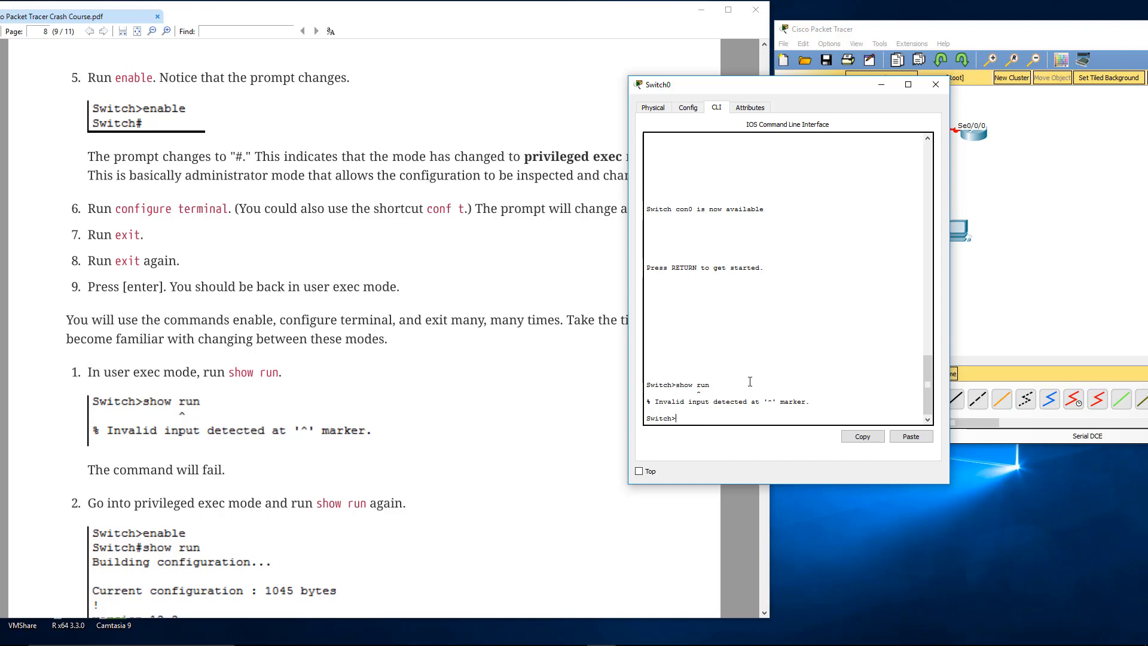
Step: Scroll the course PDF to step 2's privileged-exec show run, then return to Switch0's console
click(220, 519)
scroll(417, 490, down, 1)
click(836, 408)
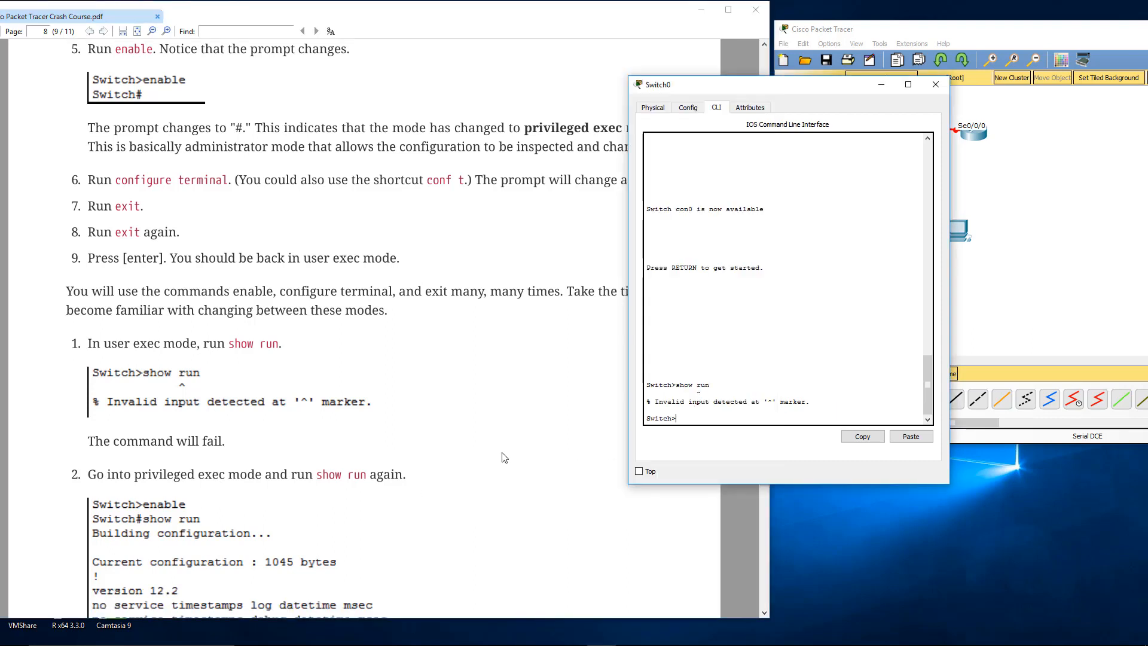
click(264, 480)
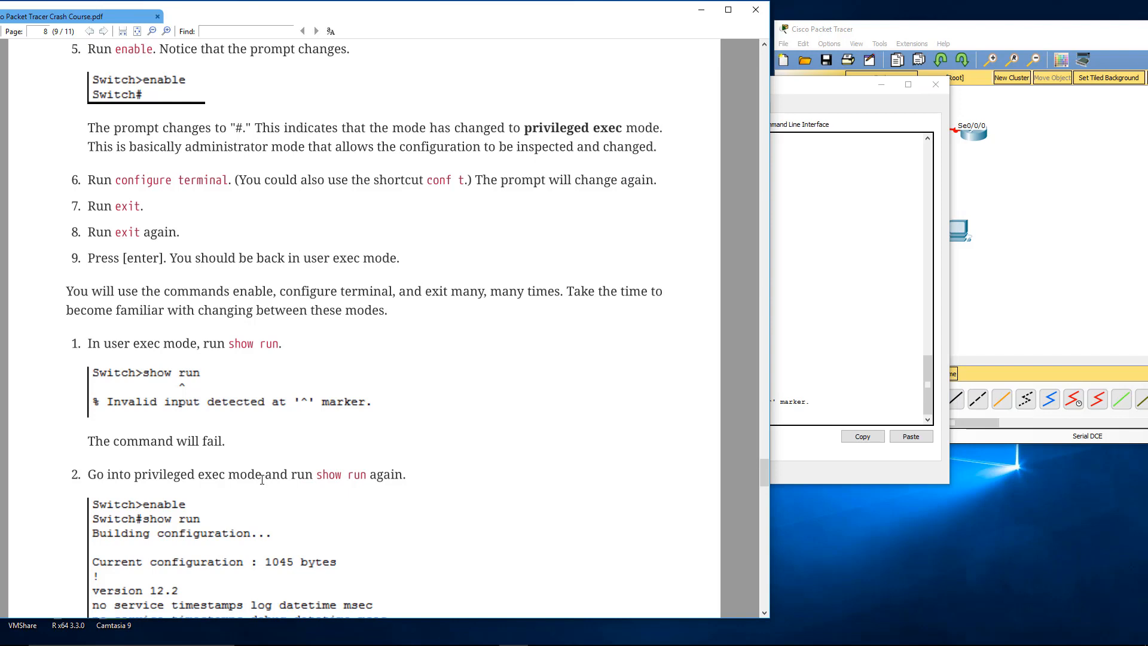
scroll(264, 480, down, 3)
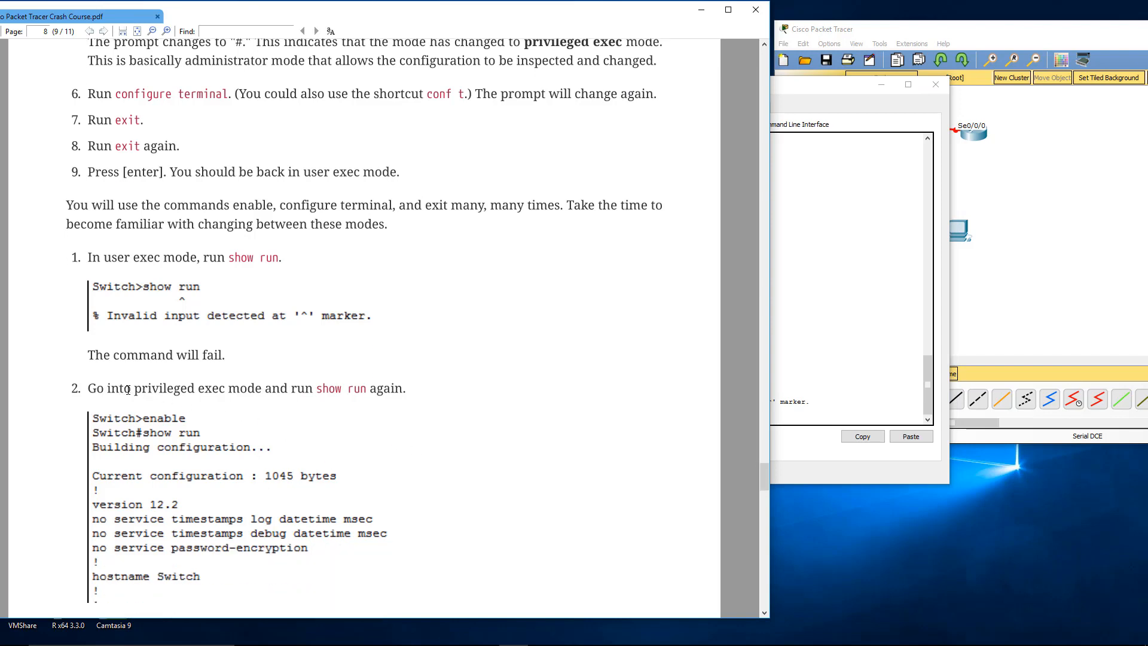
click(798, 413)
Step: Enter privileged exec mode on Switch0 with enable, fixing the mistyped letters
text(enable)
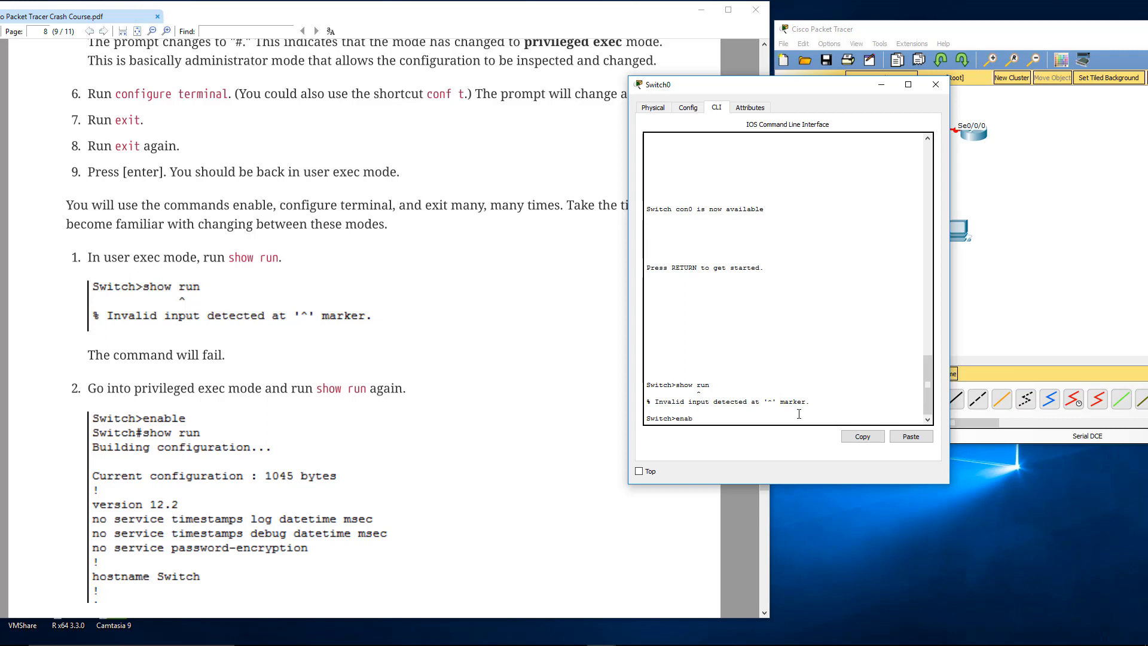
key(BackSpace)
key(BackSpace)
key(BackSpace)
key(BackSpace)
text(able)
key(Return)
Step: Run show run and highlight the 'Current configuration : 1045 bytes' and version lines
text(show run)
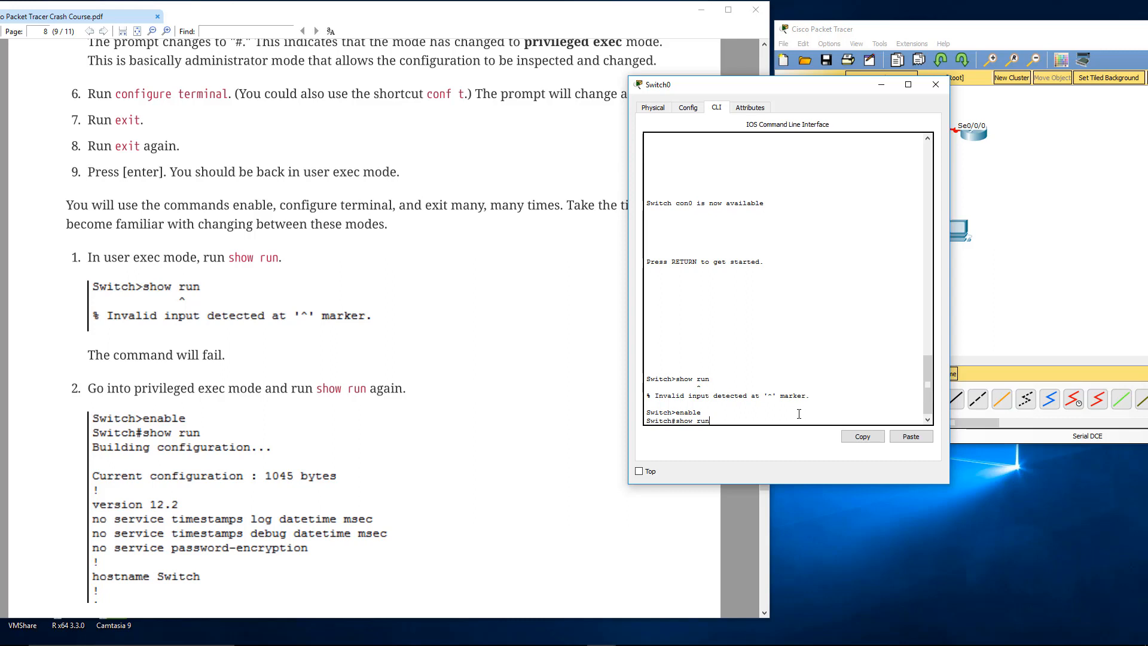
drag(672, 421, 676, 421)
click(716, 419)
key(Return)
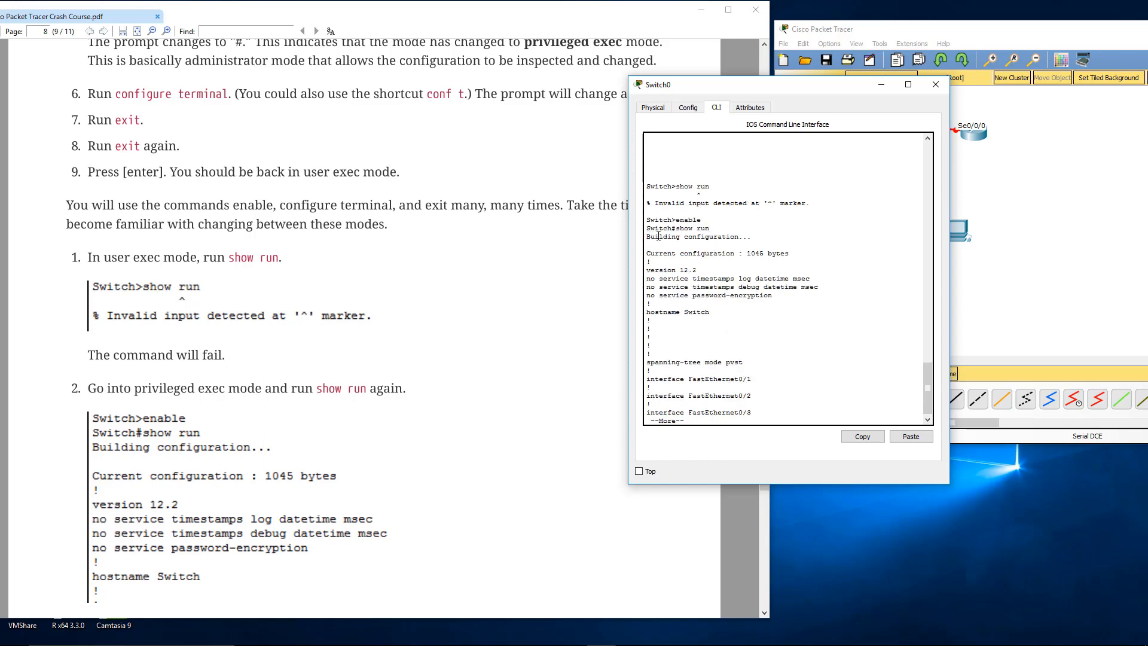
drag(646, 254, 796, 256)
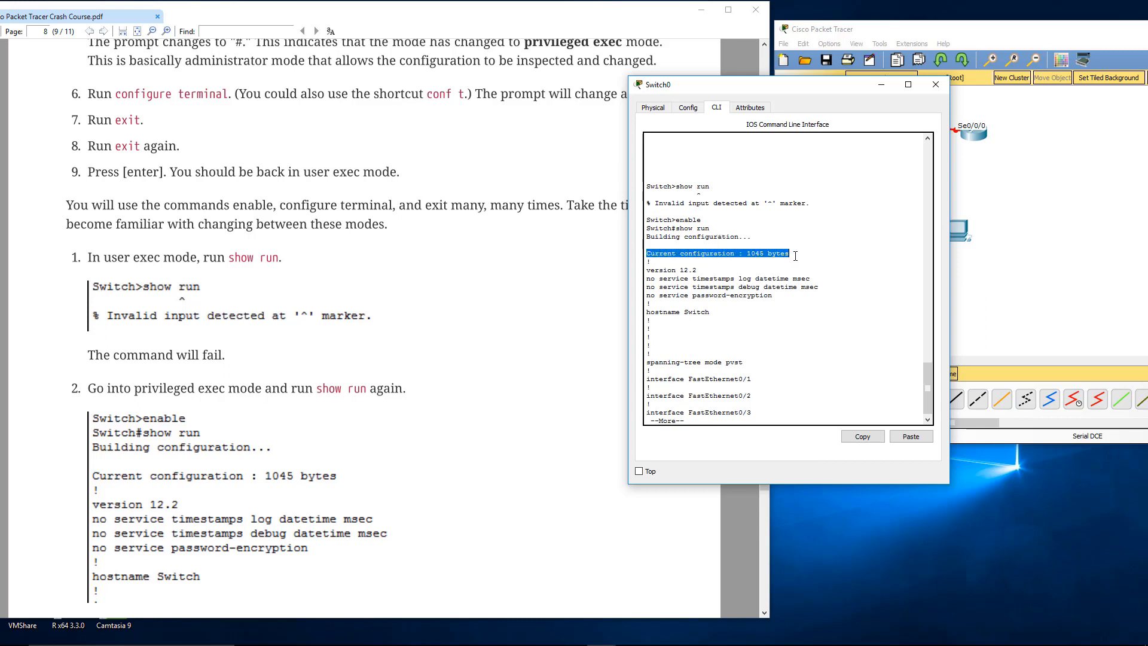
drag(655, 270, 677, 292)
click(682, 297)
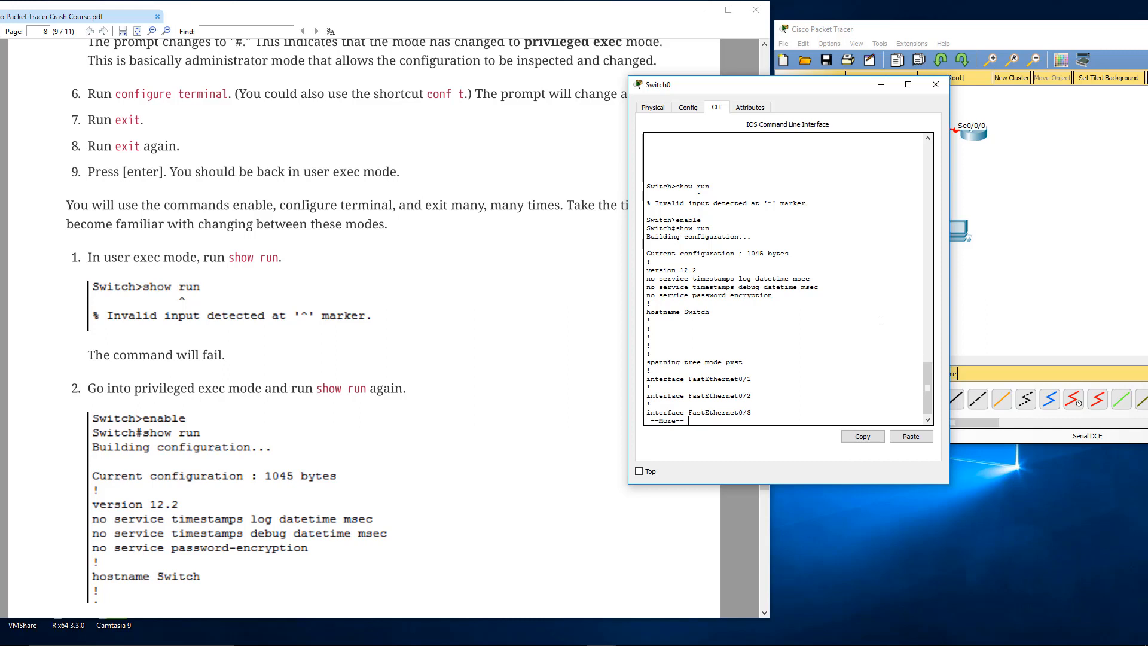
Step: Advance the listing line by line, then page by page until the end line appears
key(Return)
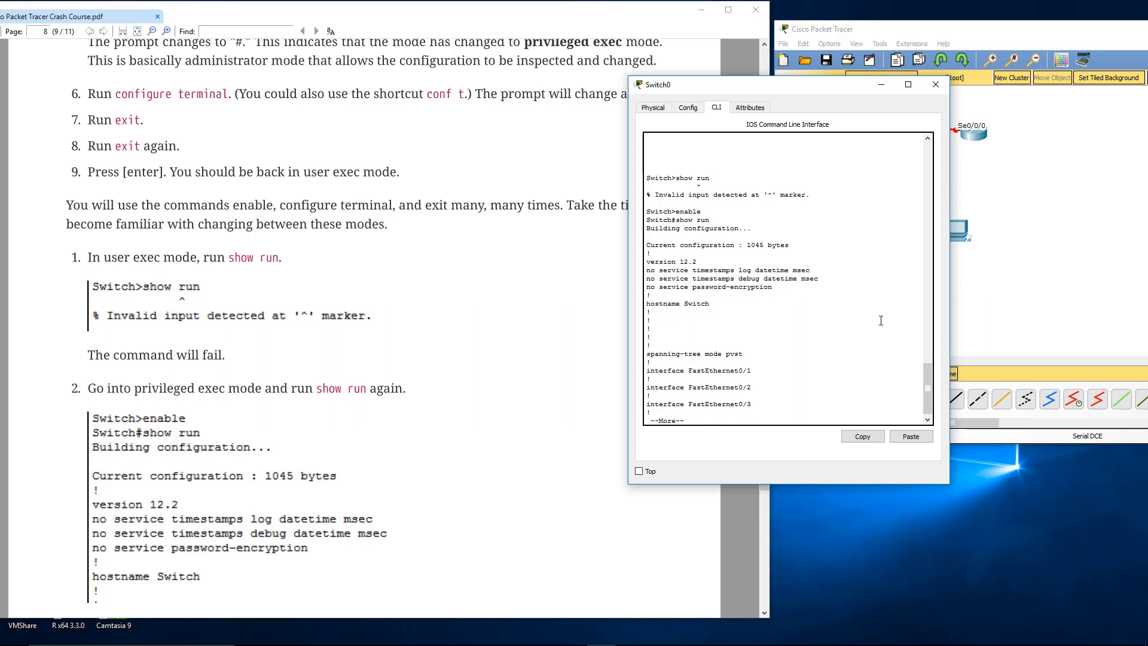
key(Return)
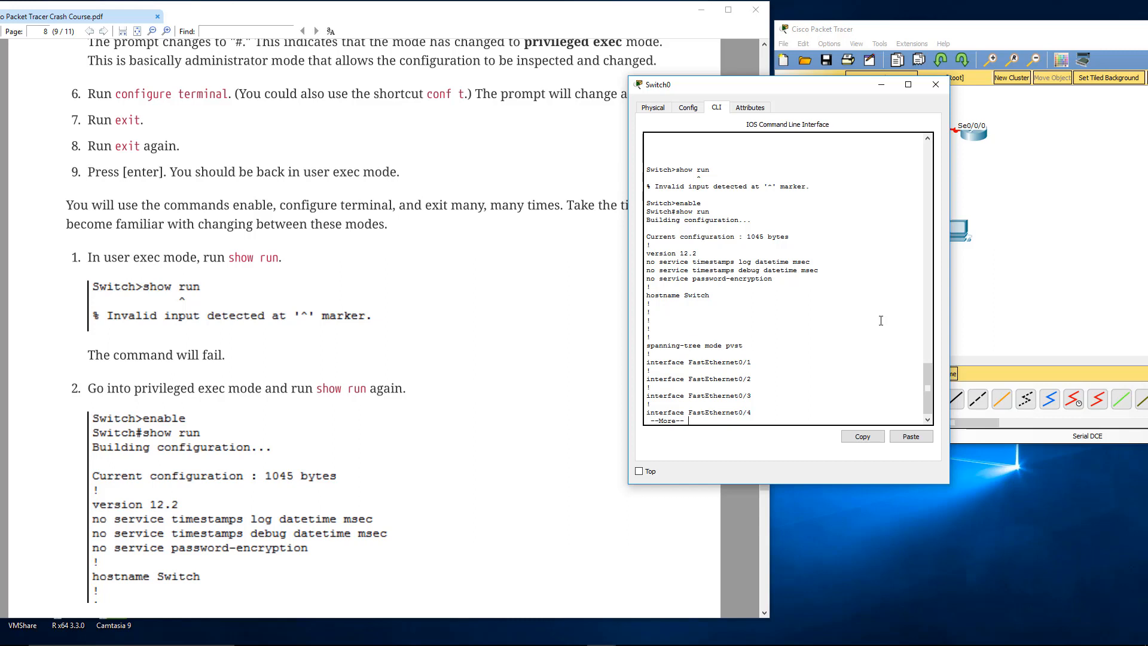
key(Return)
key(Return)
key(Return)
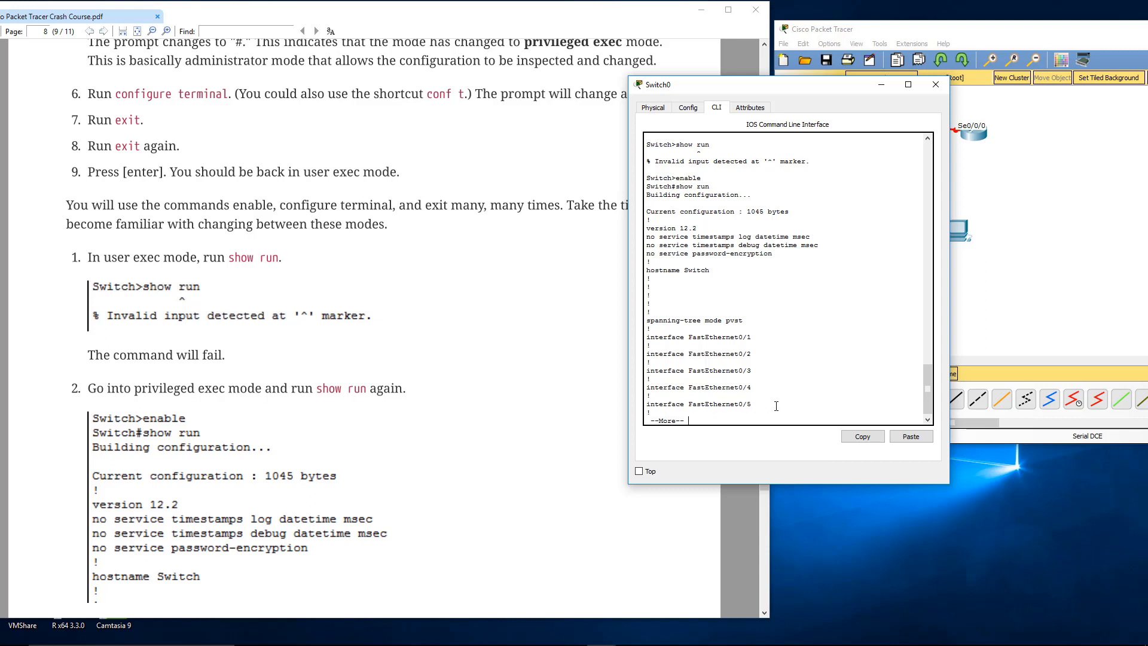
key(space)
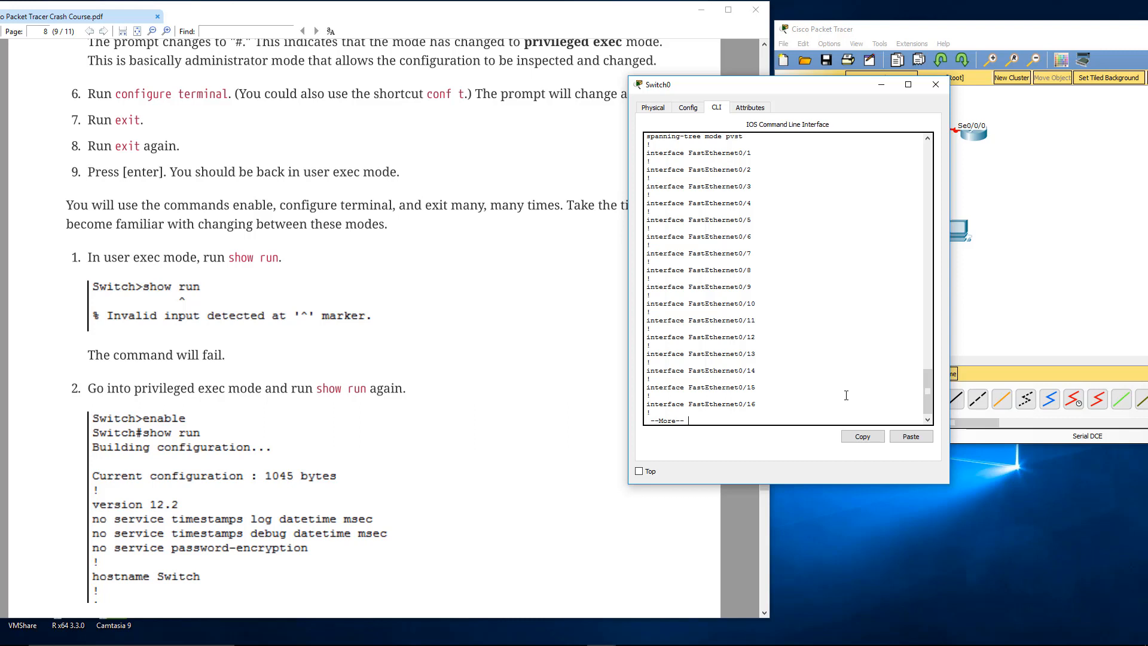
key(space)
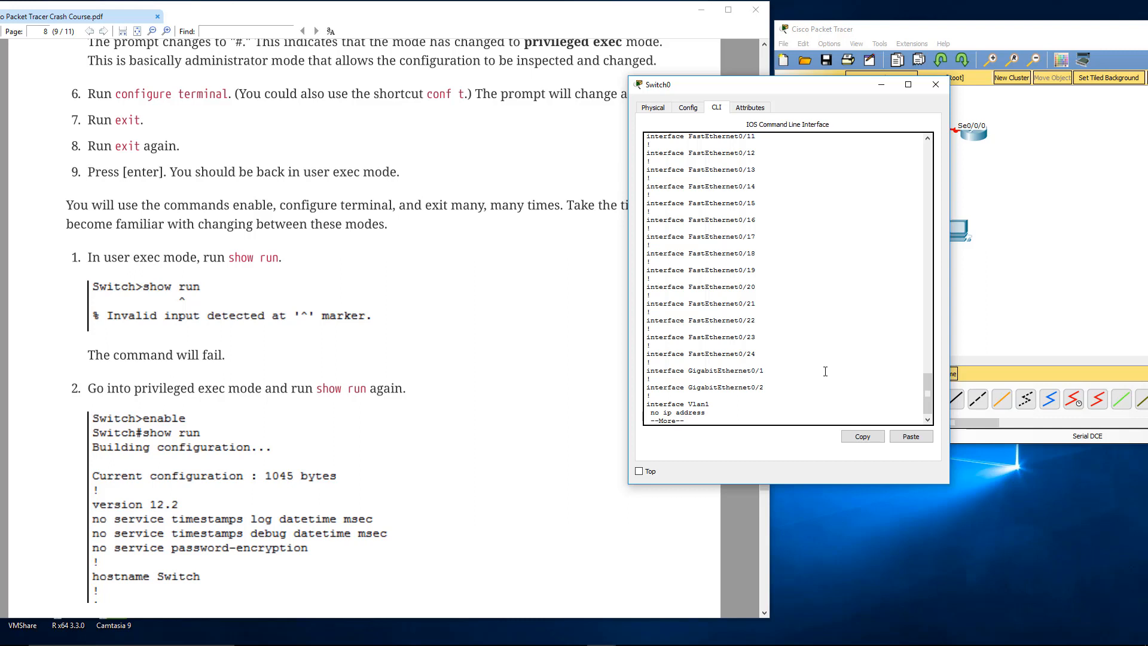
key(space)
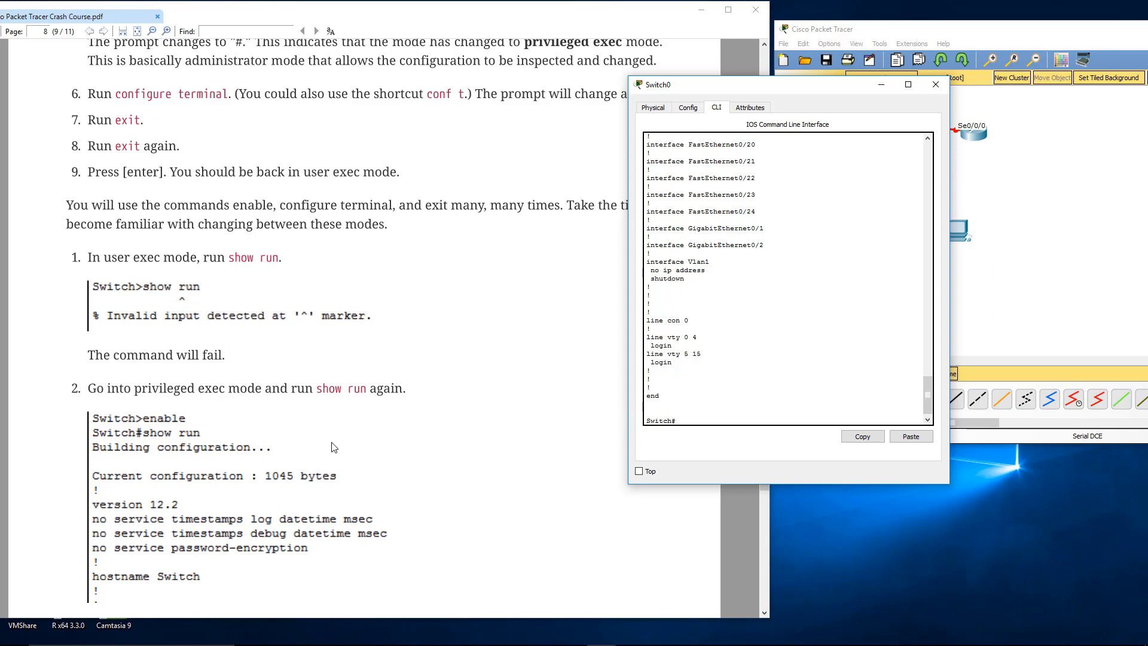
Step: Close the Switch0 console and bring the course PDF's Submission section into view
scroll(322, 440, down, 2)
scroll(317, 437, down, 5)
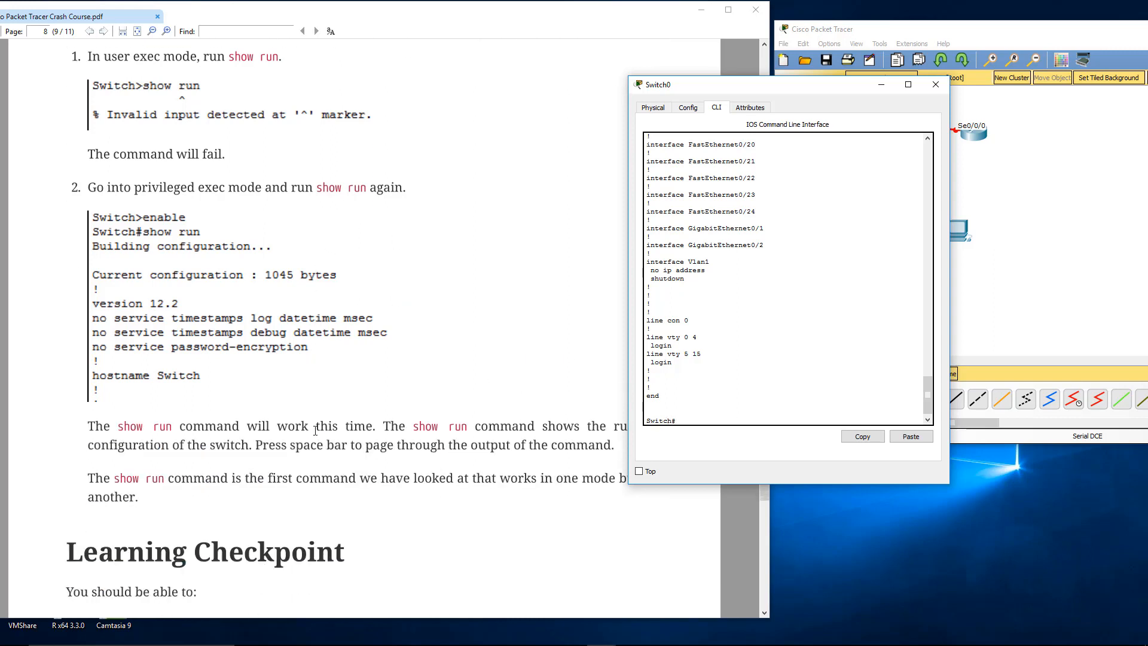
scroll(317, 431, down, 1)
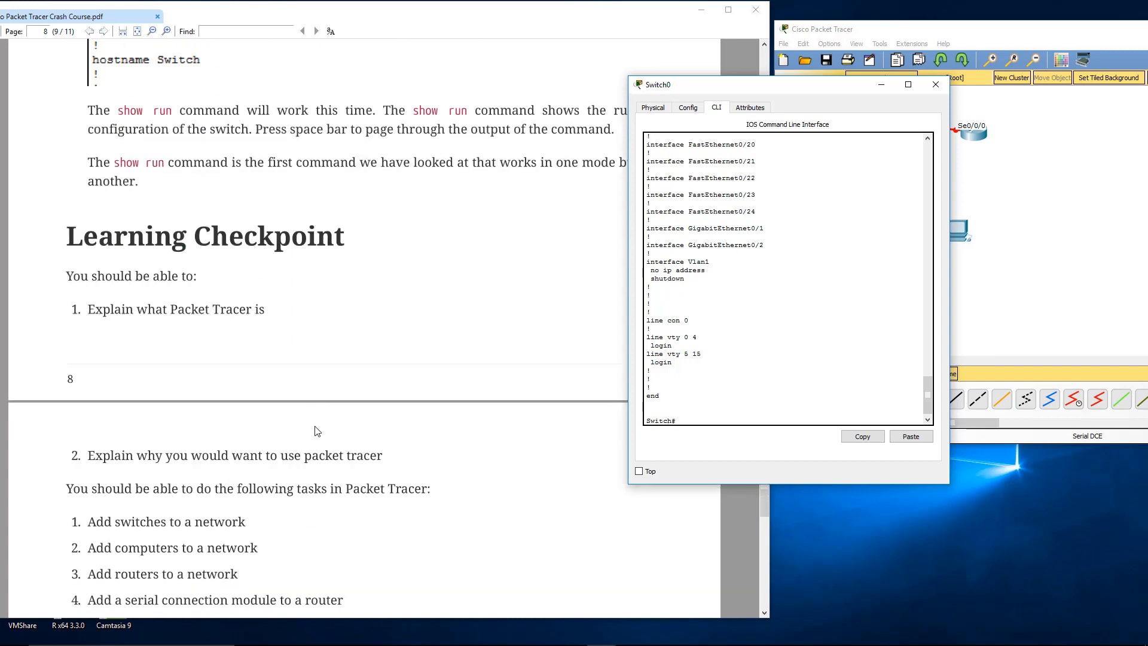
scroll(317, 431, down, 3)
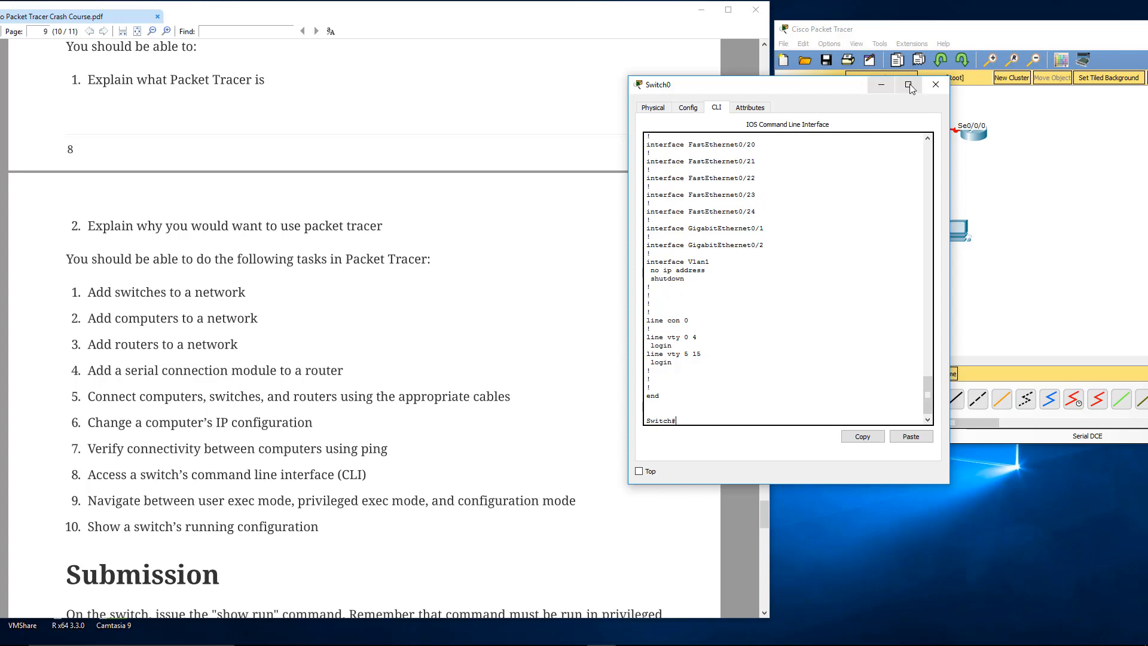
click(935, 85)
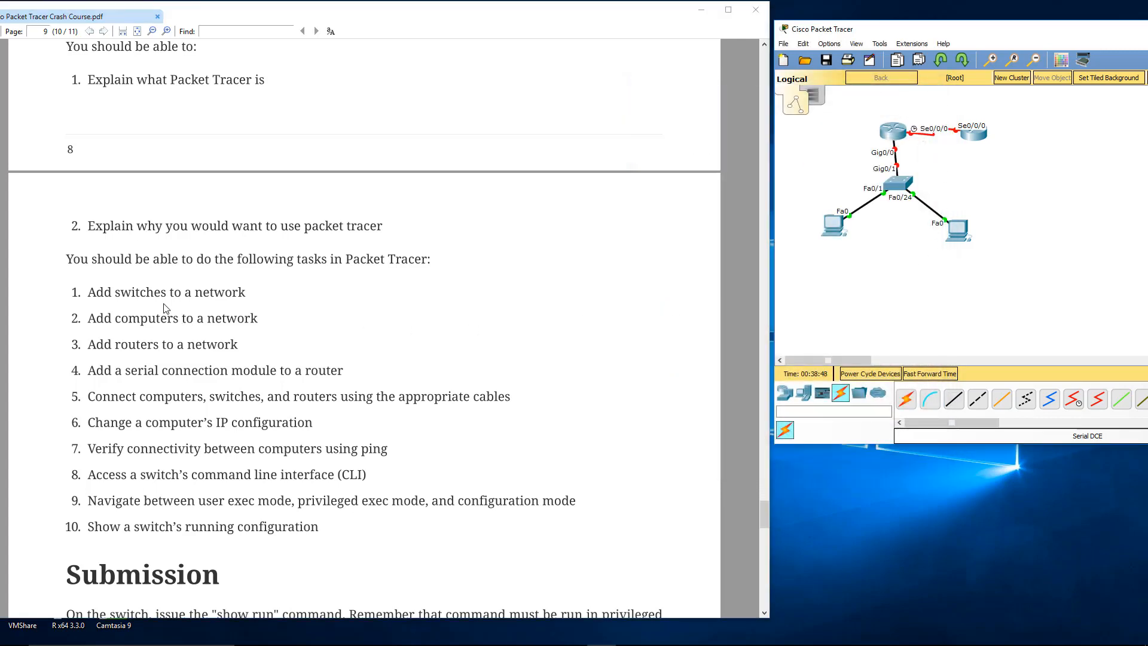
scroll(166, 290, down, 2)
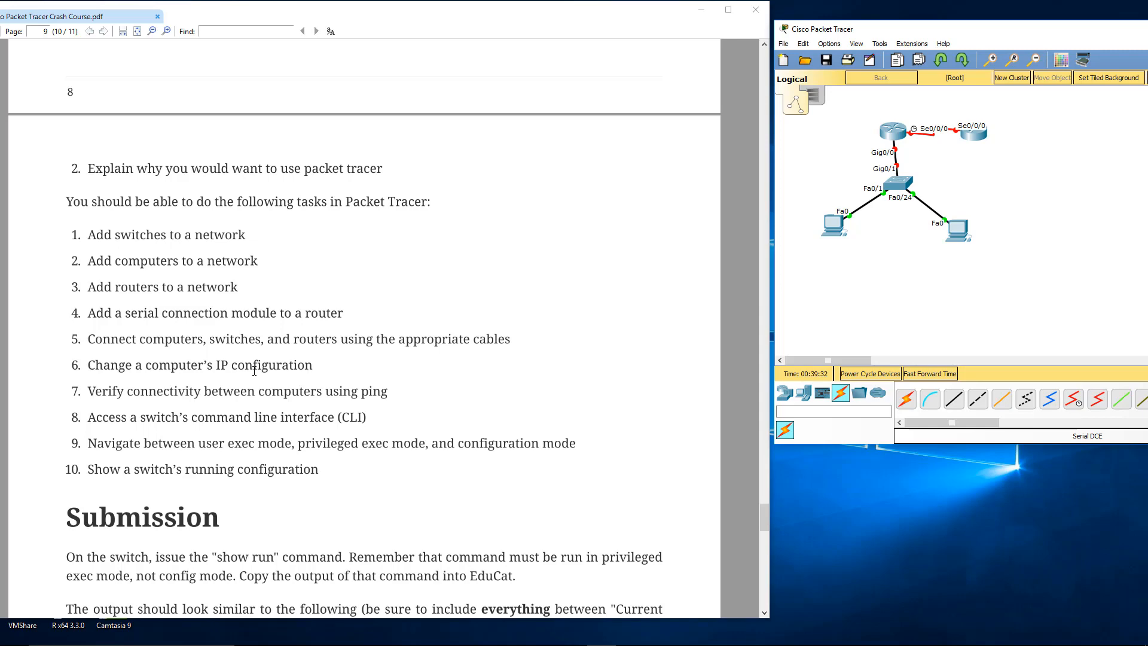
scroll(354, 431, down, 3)
scroll(354, 431, up, 1)
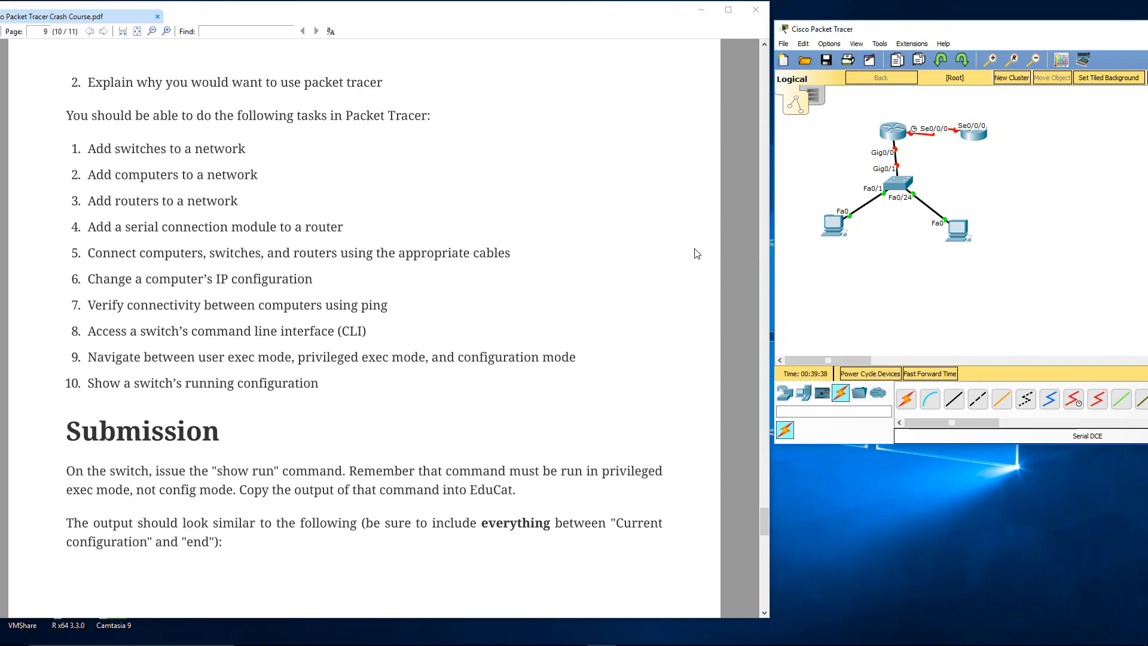
Step: Reopen Switch0's console, exit to user mode, and show that show run fails there
click(900, 187)
drag(571, 137, 600, 92)
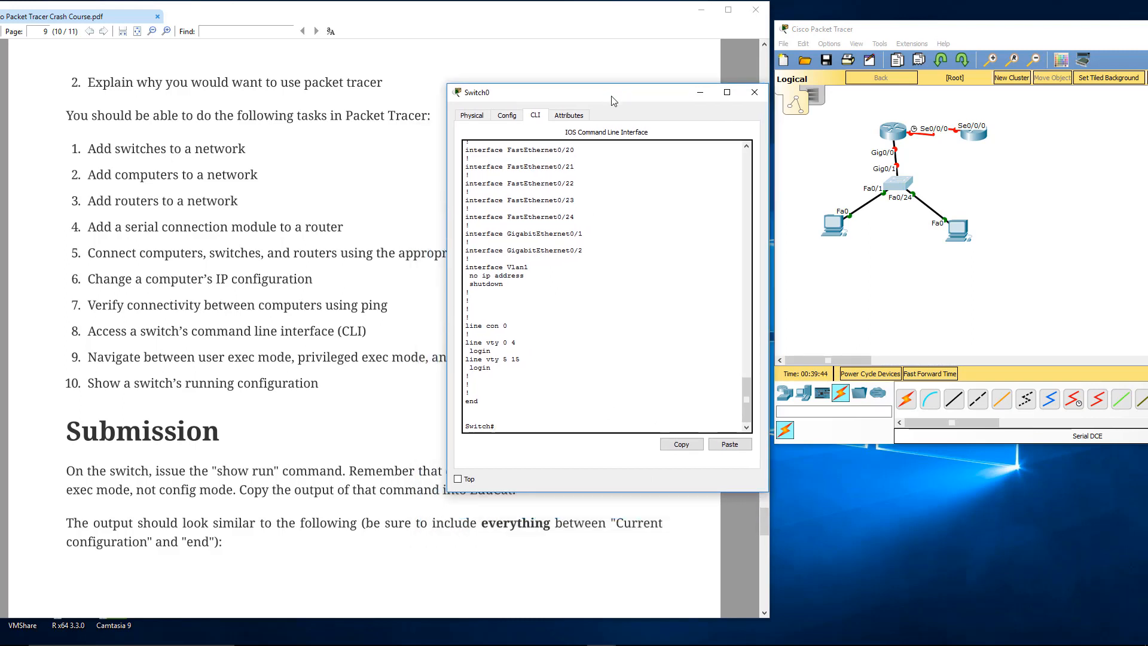
text(exit)
key(Return)
key(Return)
text(show run)
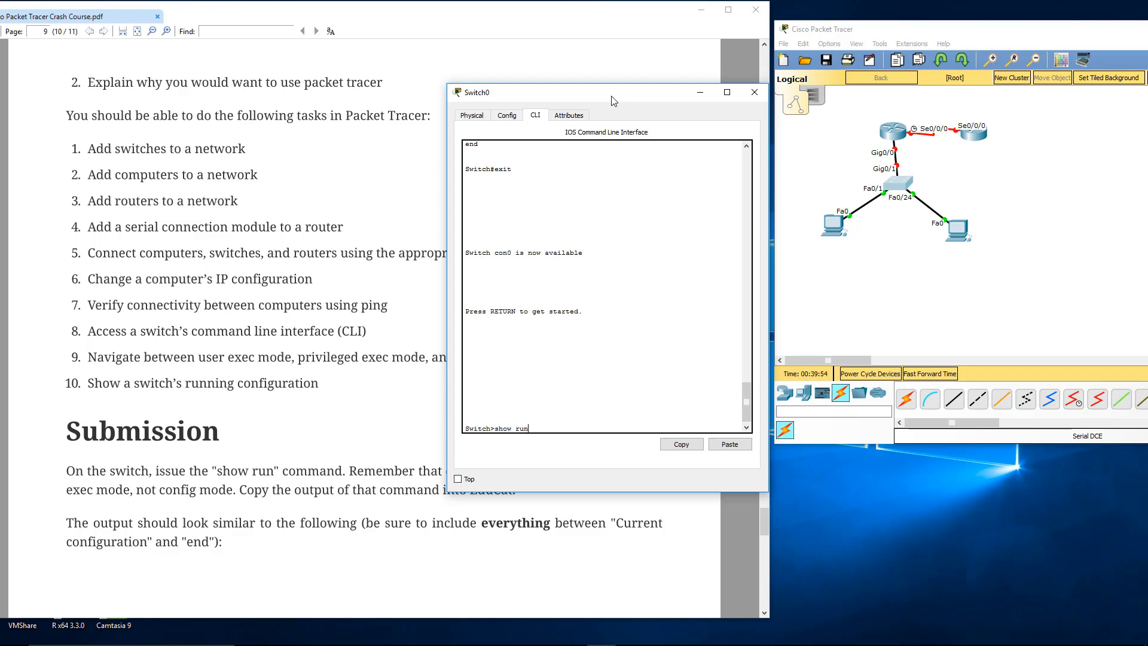
key(Return)
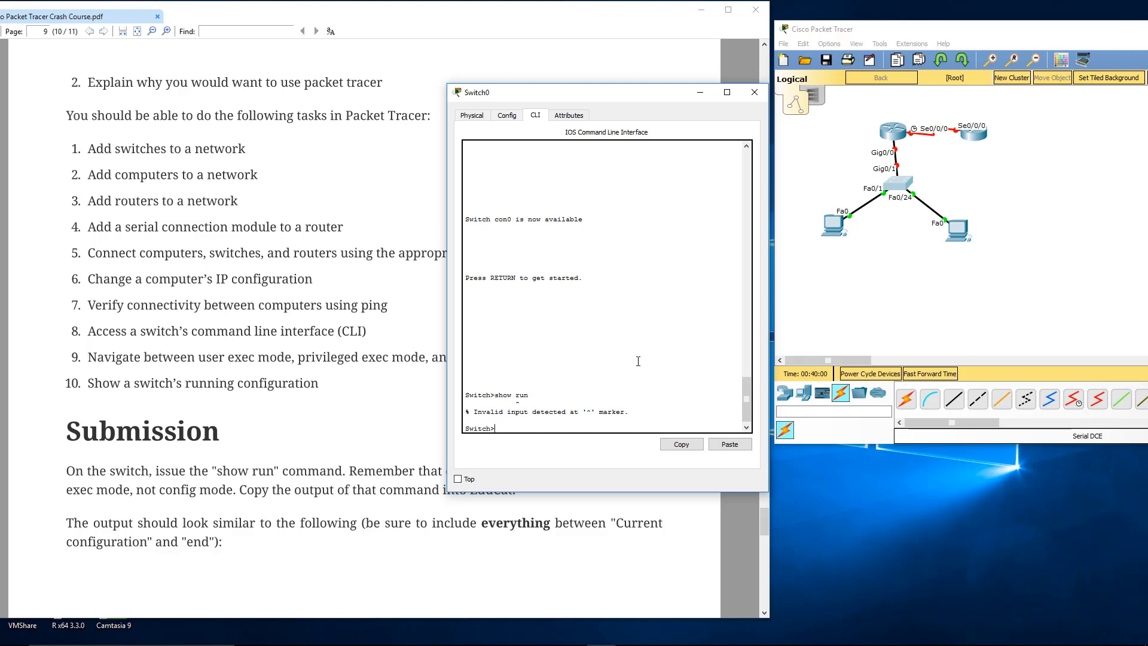
Step: Enter privileged mode with en and run show run, paging through the output
text(en)
key(Return)
text(show)
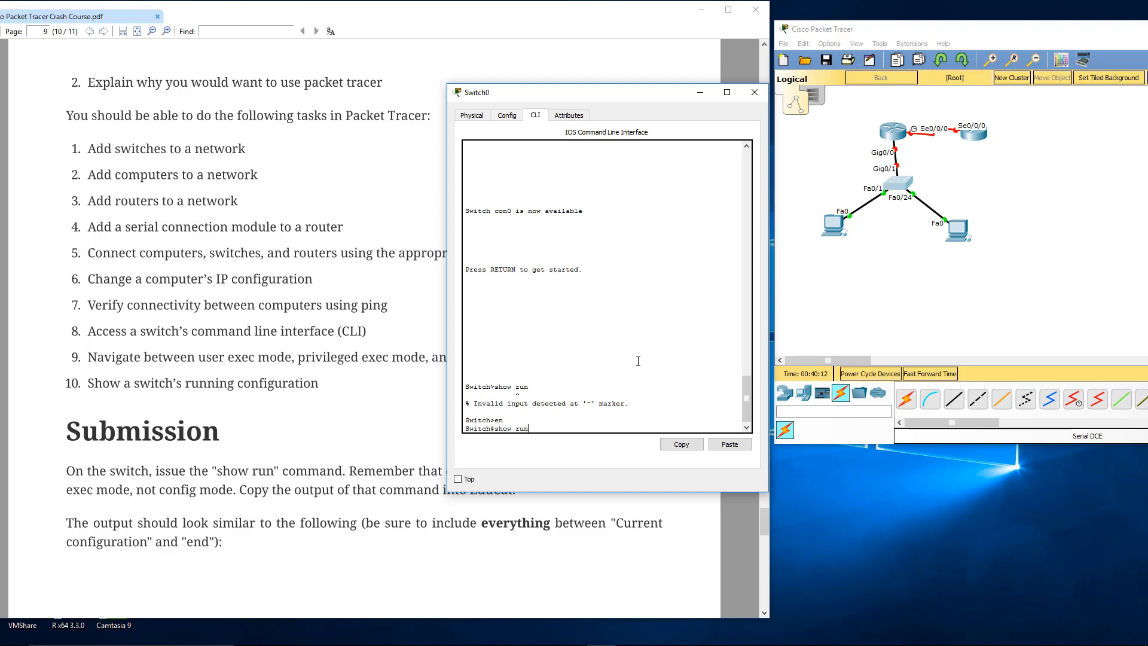
key(Return)
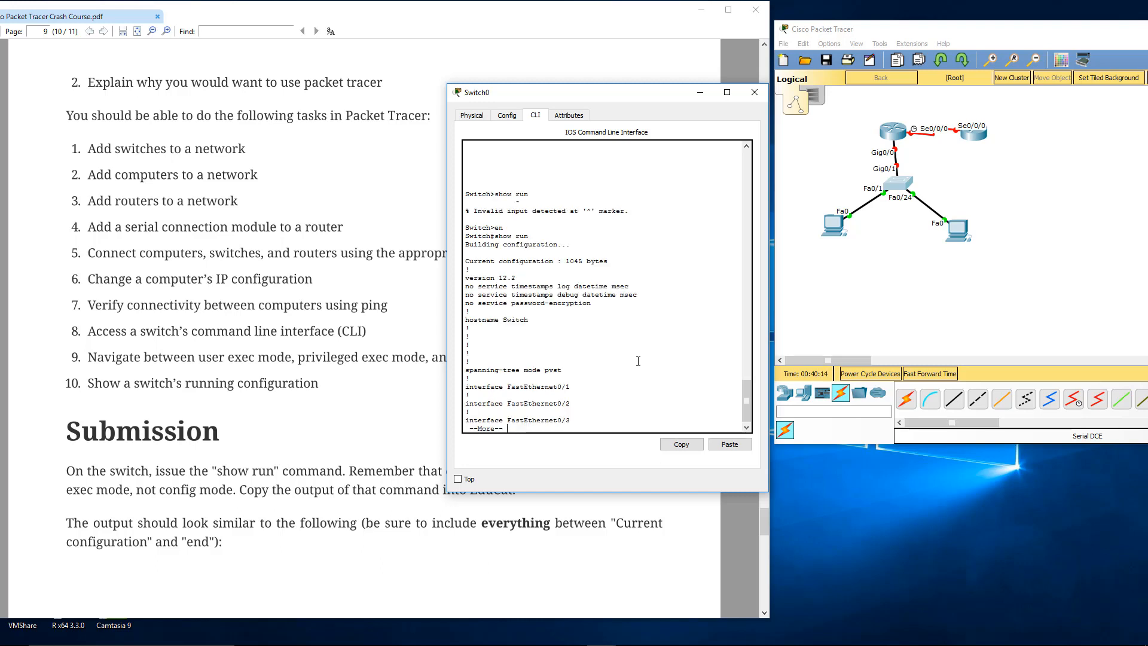
key(space)
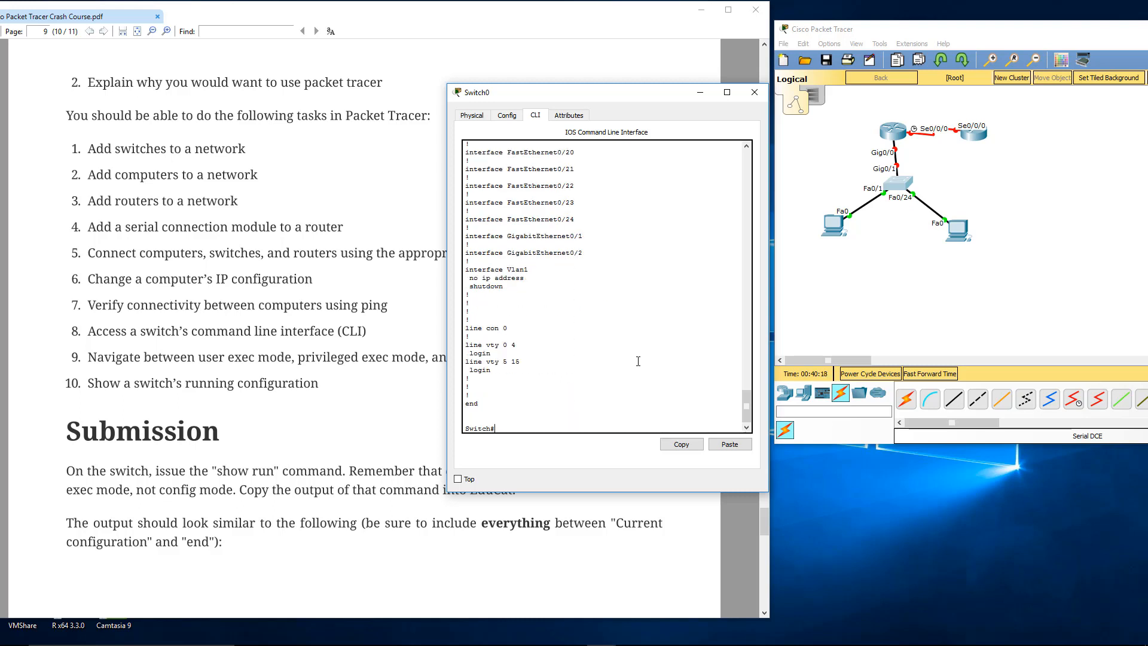
Step: Enter global configuration mode with conf t and type show run at the prompt
text(conf t)
key(Return)
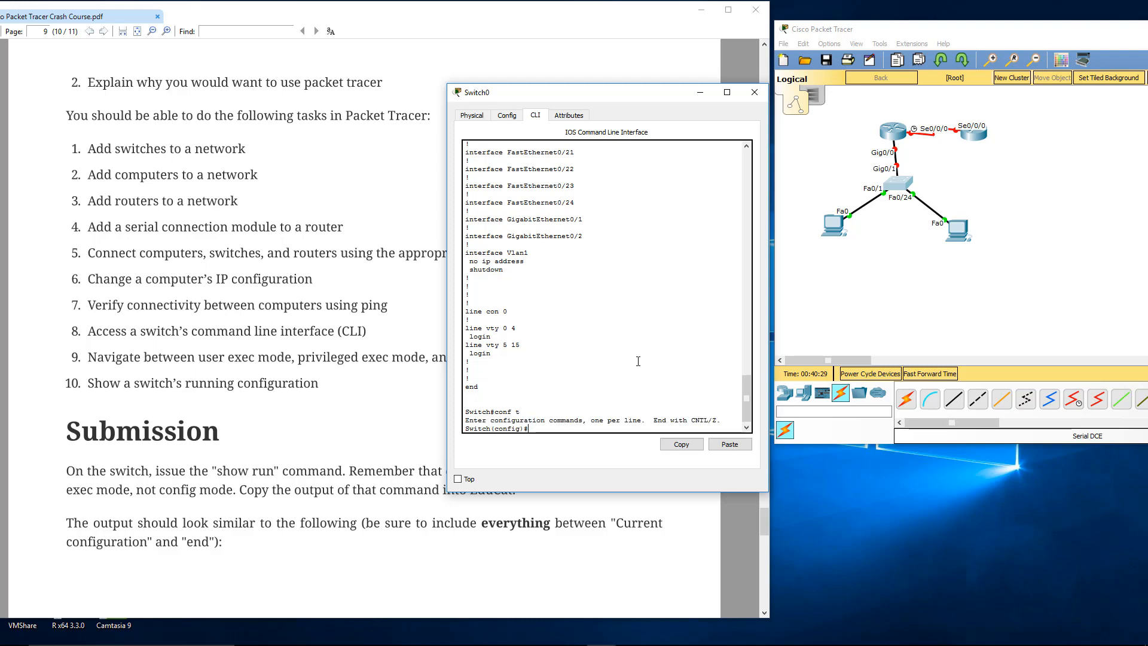
text(show run)
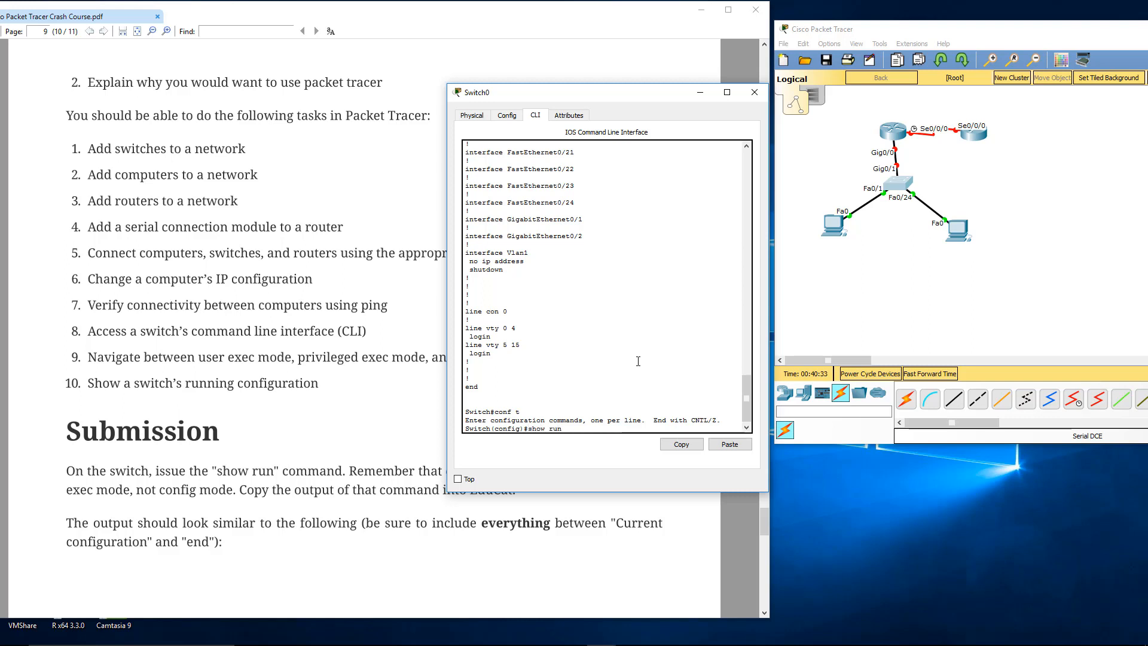
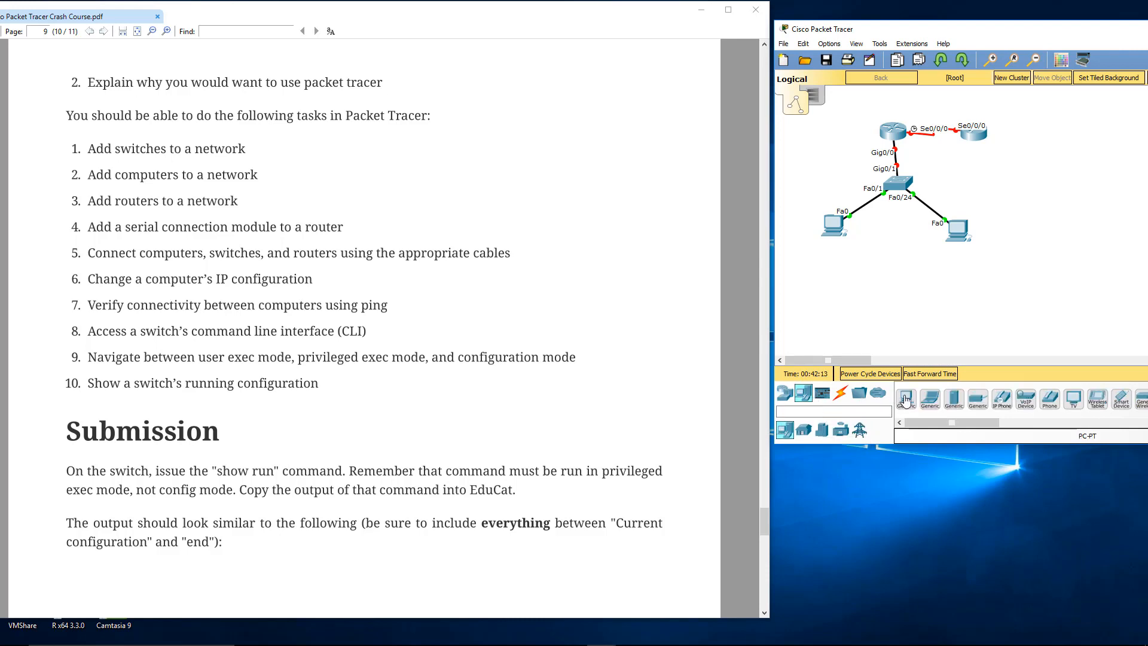
Step: Add a PC below the switch and cable its Fa0 to switch port Fa0/10 with copper straight-through
click(906, 400)
click(891, 266)
click(840, 393)
click(978, 399)
click(893, 268)
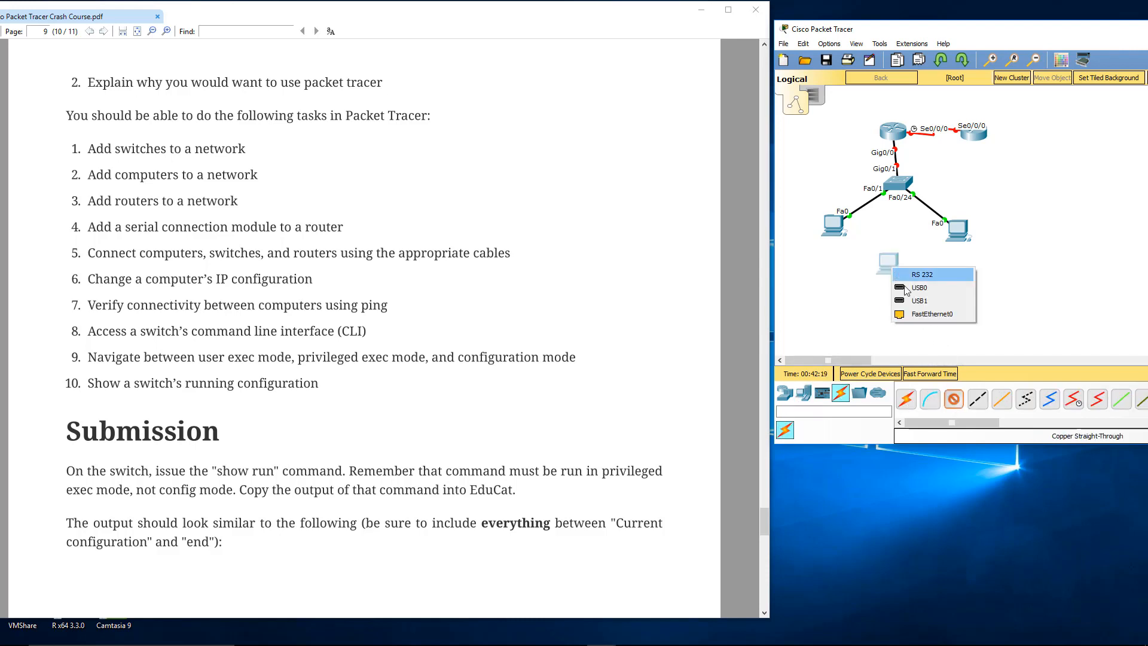
click(918, 314)
click(897, 183)
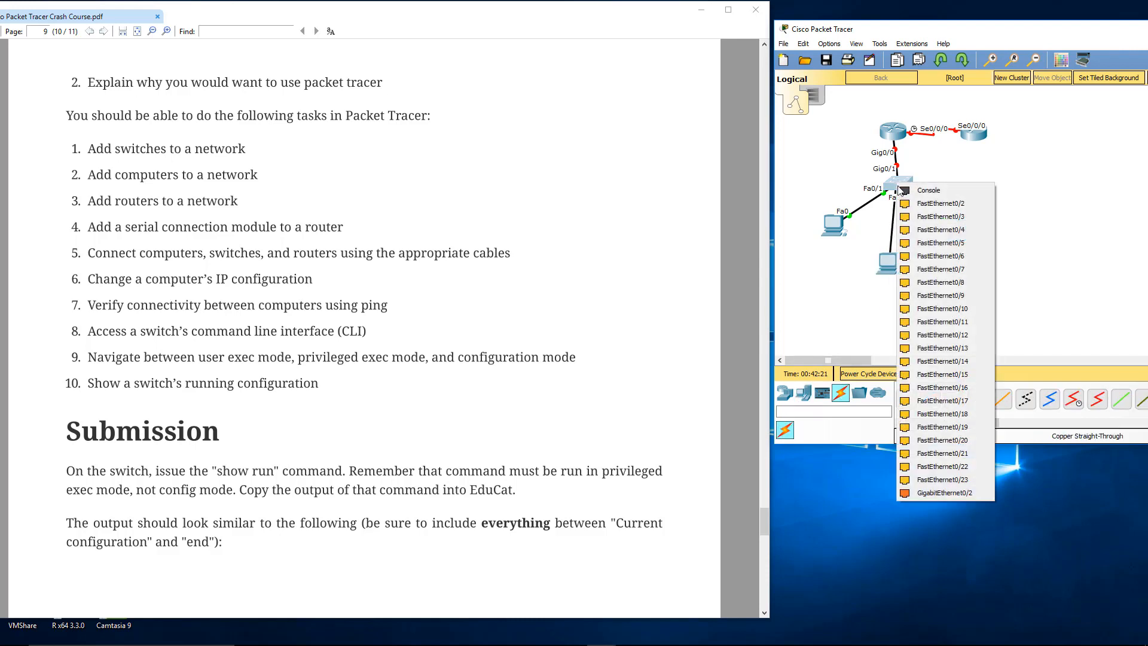
click(945, 315)
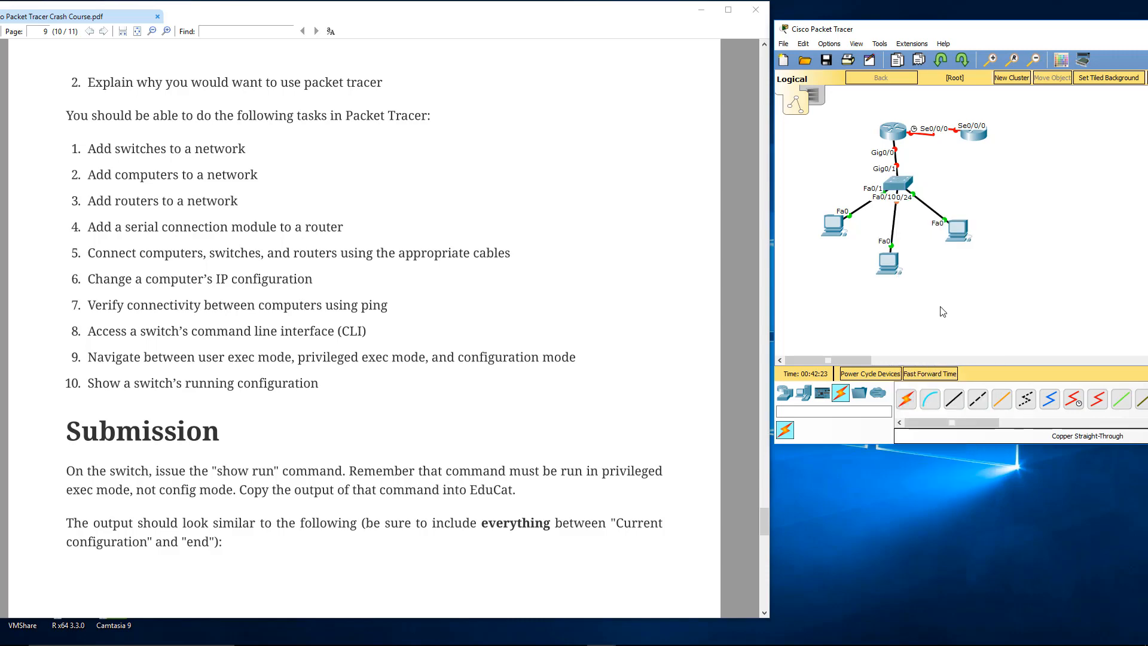
Step: Set PC2's static IP to 192.168.1.30 with the default mask 255.255.255.0
click(890, 263)
click(426, 149)
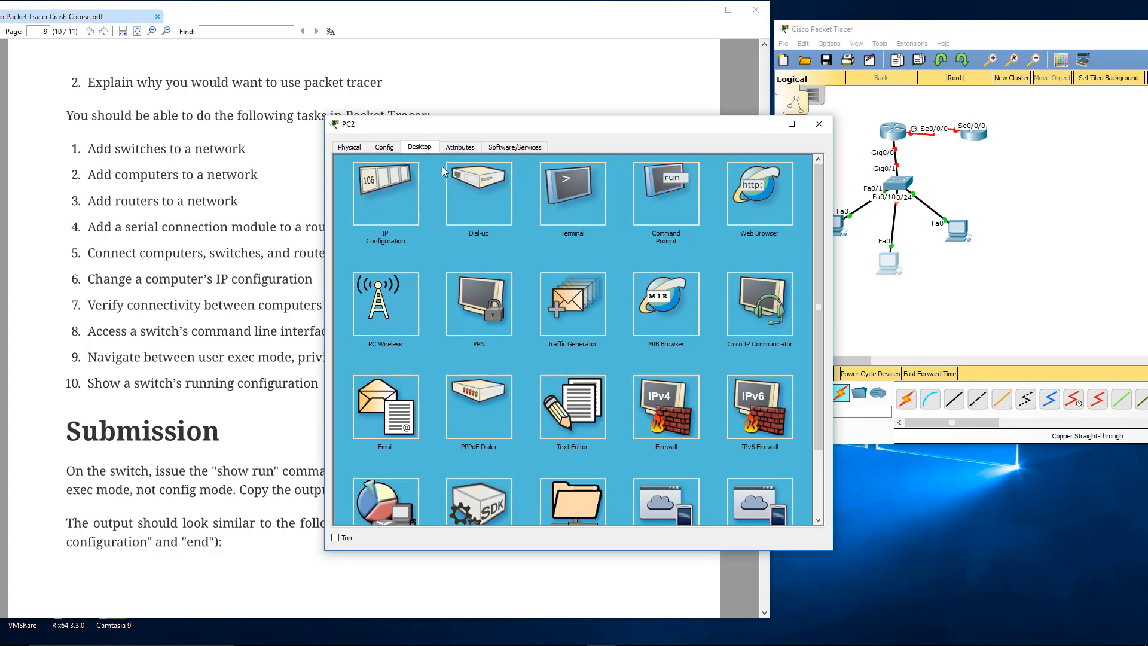
click(386, 192)
click(529, 217)
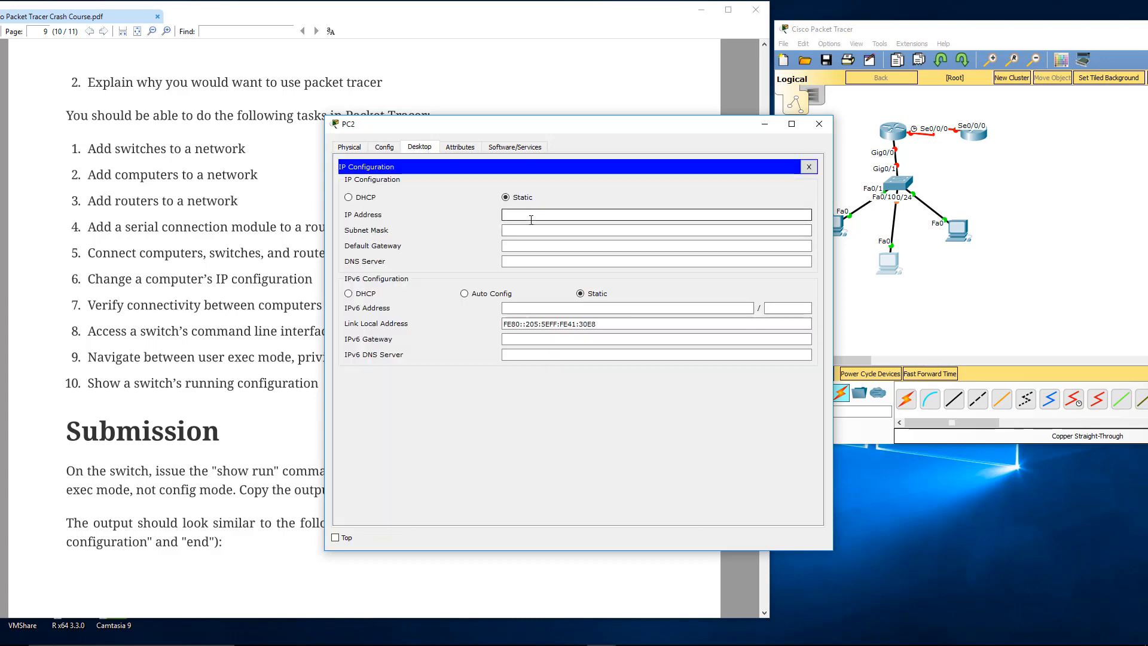
text(192.168.1.30)
key(Tab)
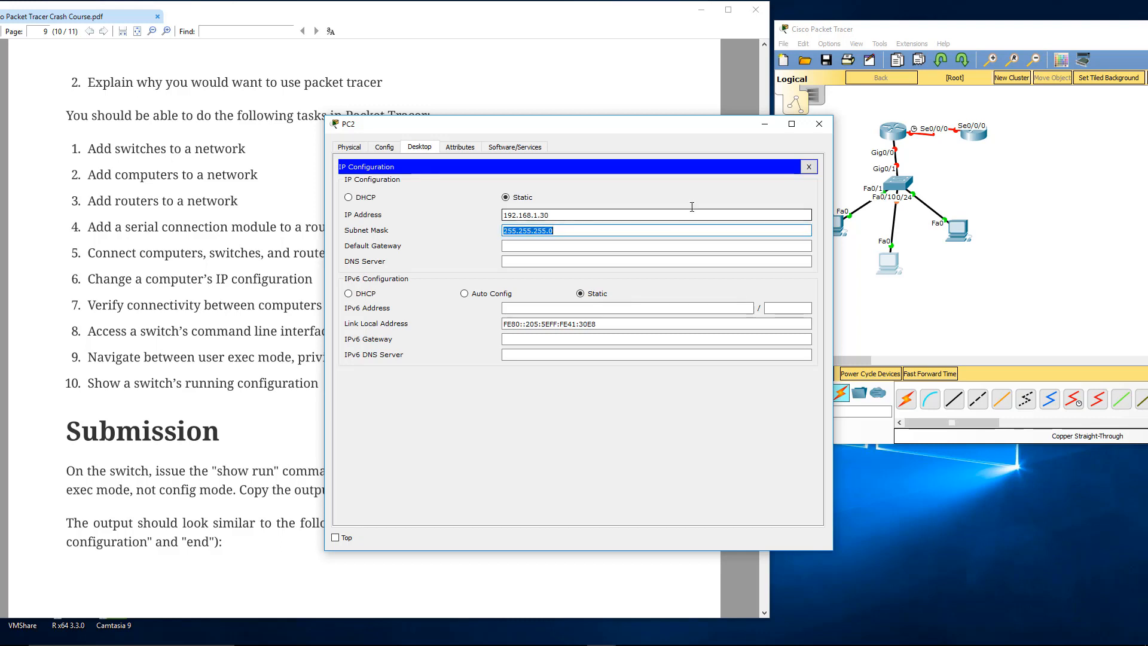
click(808, 167)
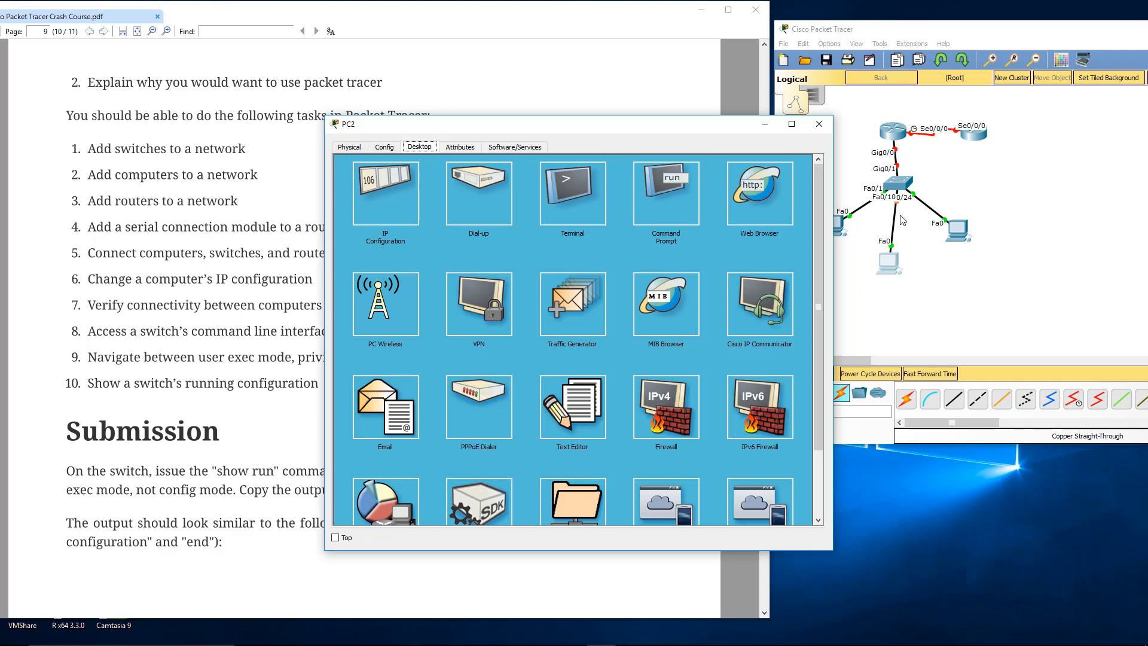
click(675, 213)
Step: Ping 192.168.1.10 twice from PC2's command prompt
text(ping 192.168.1.10)
key(Return)
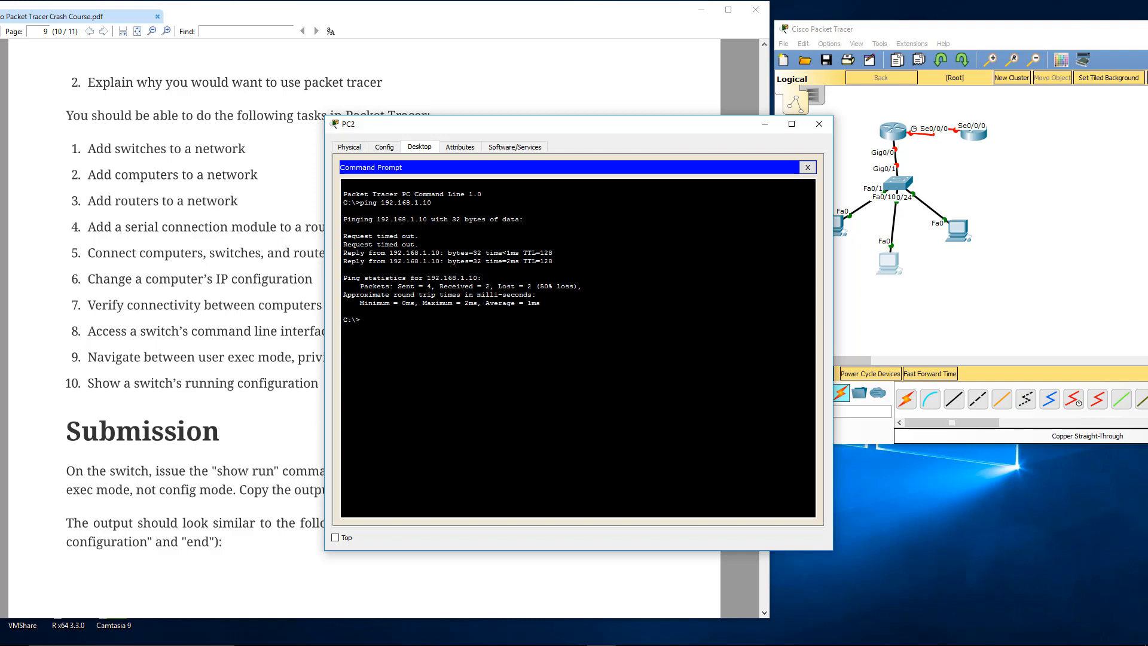
key(Up)
key(Return)
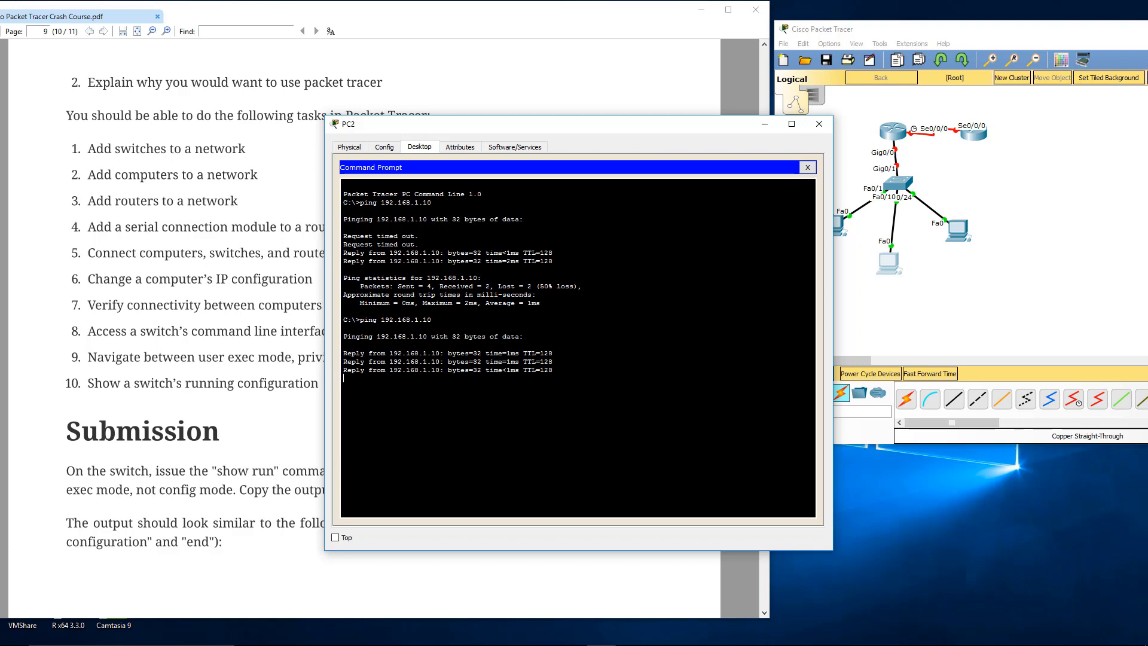
Step: Ping 192.168.1.210 and stop it with Ctrl+C after it gets no reply
key(Up)
text(2)
key(Return)
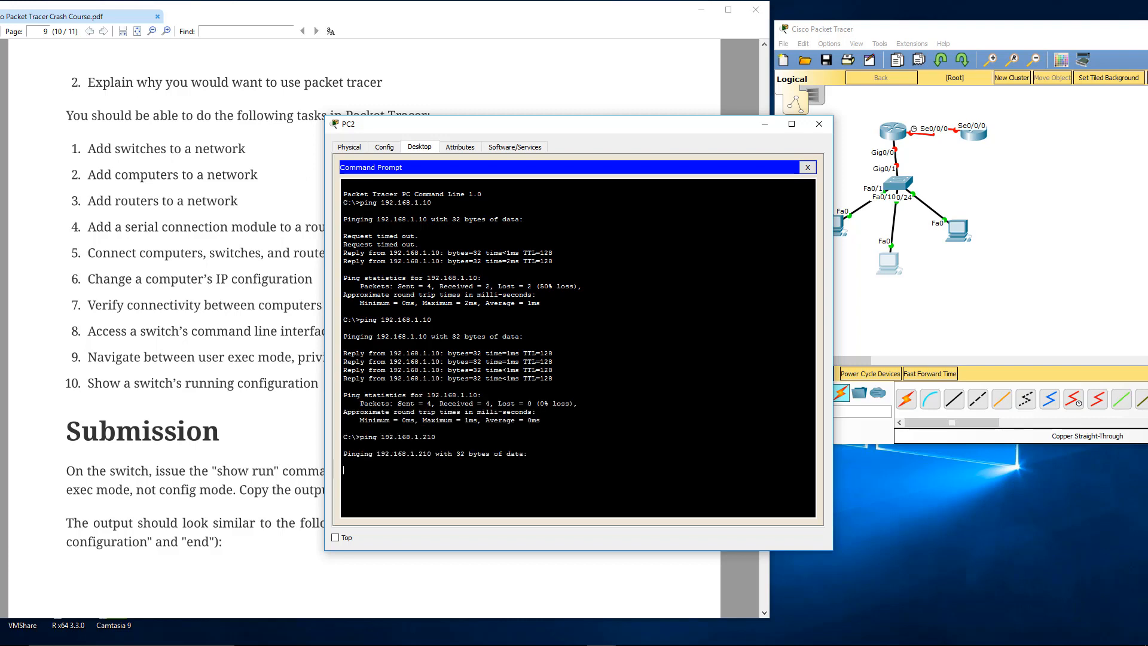
key(ctrl+c)
Step: Ping 192.168.1.20 successfully, then return to the topology window
key(Up)
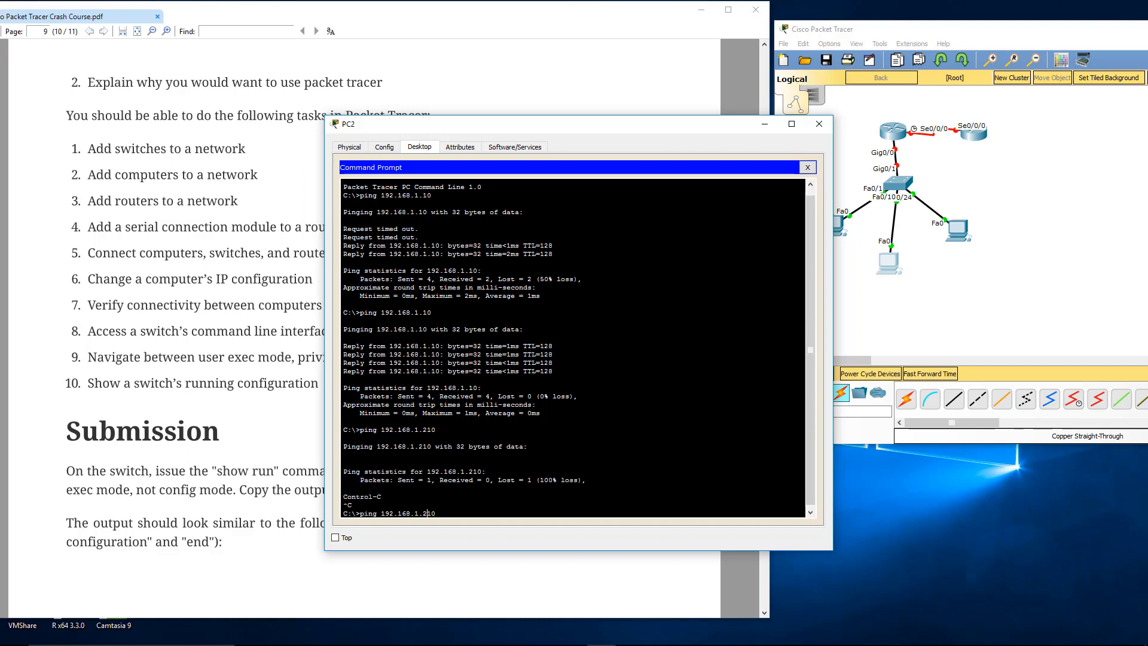
key(Left)
key(BackSpace)
key(BackSpace)
text(2)
key(Return)
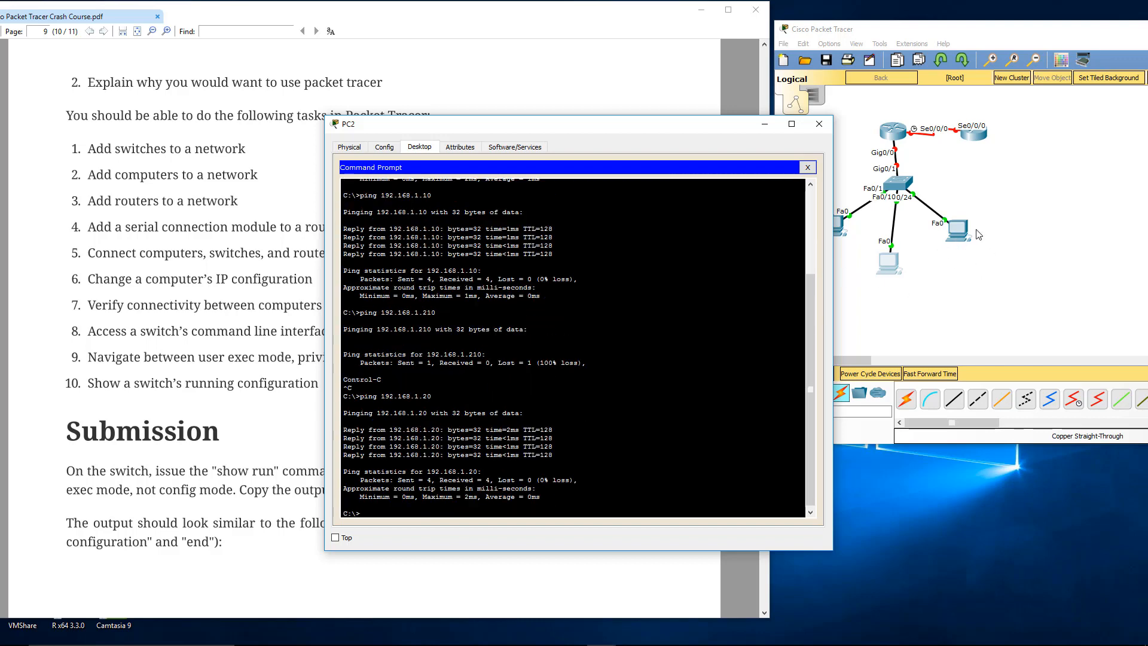
click(953, 296)
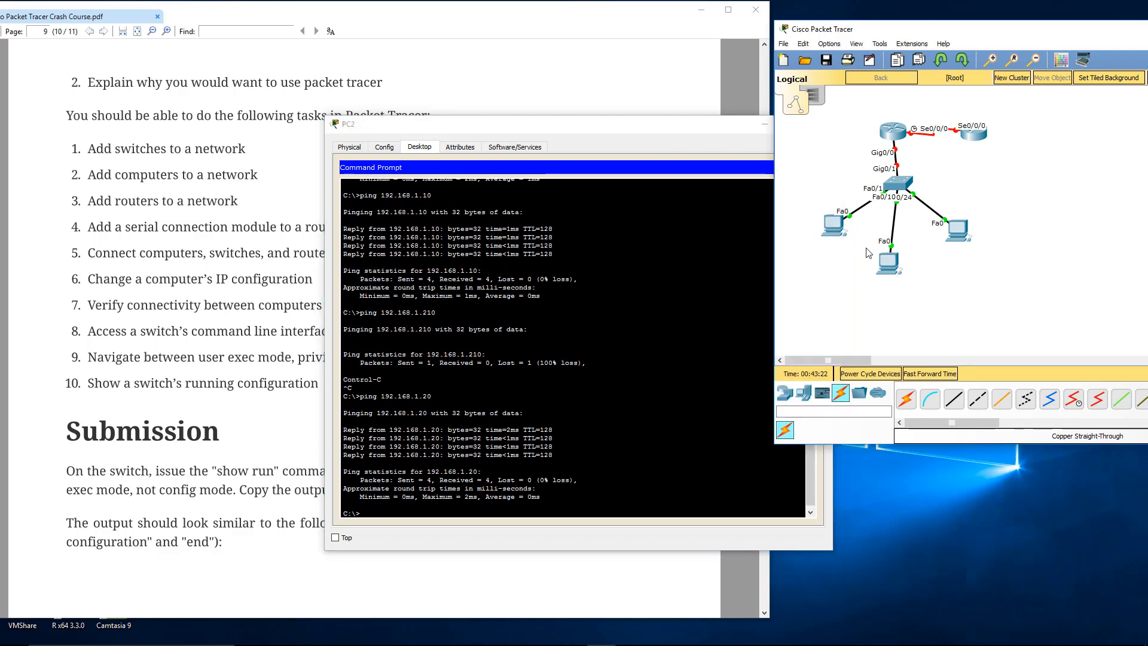
Step: In Options > Preferences, turn off Always Show Port Labels so device names show instead
mouse_move(823, 237)
click(803, 44)
click(826, 45)
click(854, 57)
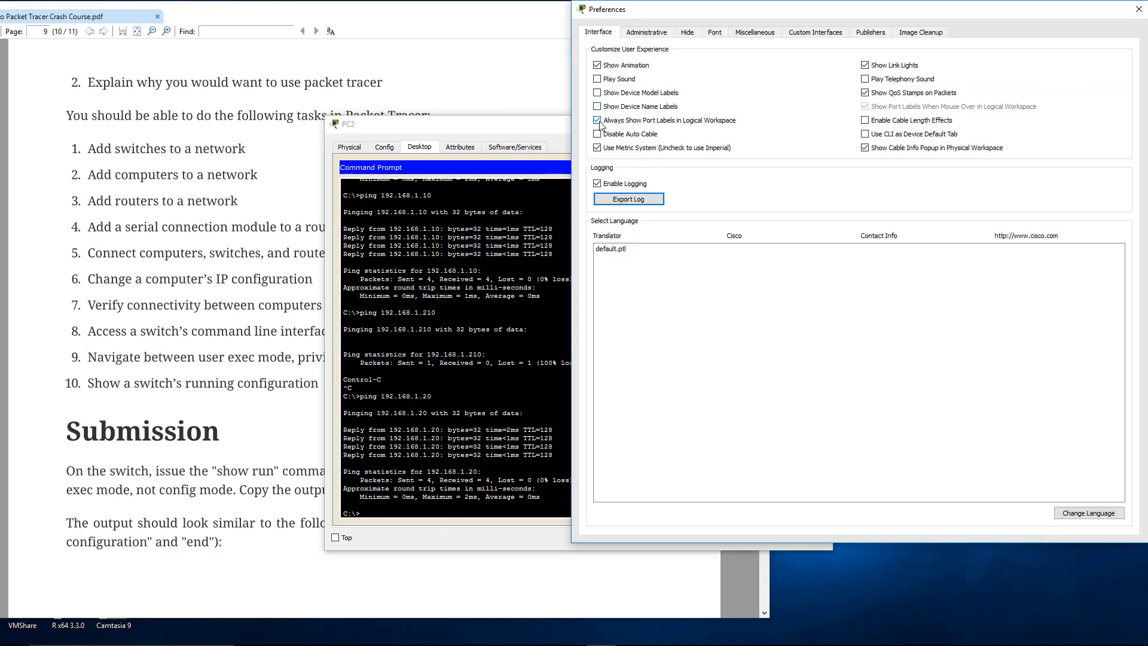
click(597, 122)
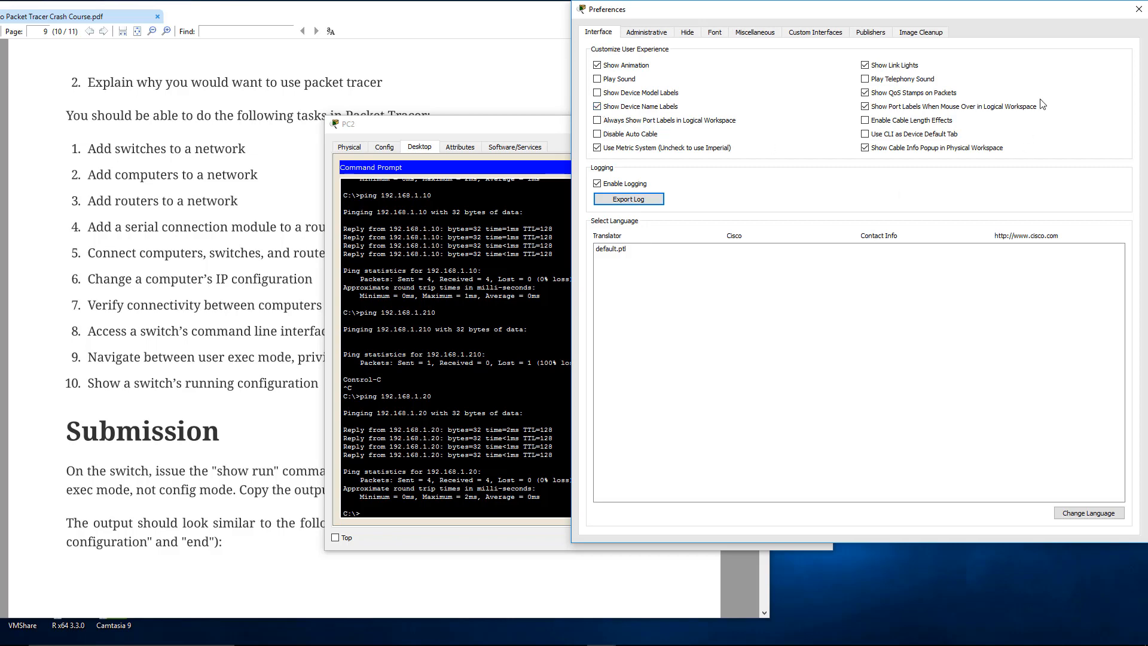
click(1138, 9)
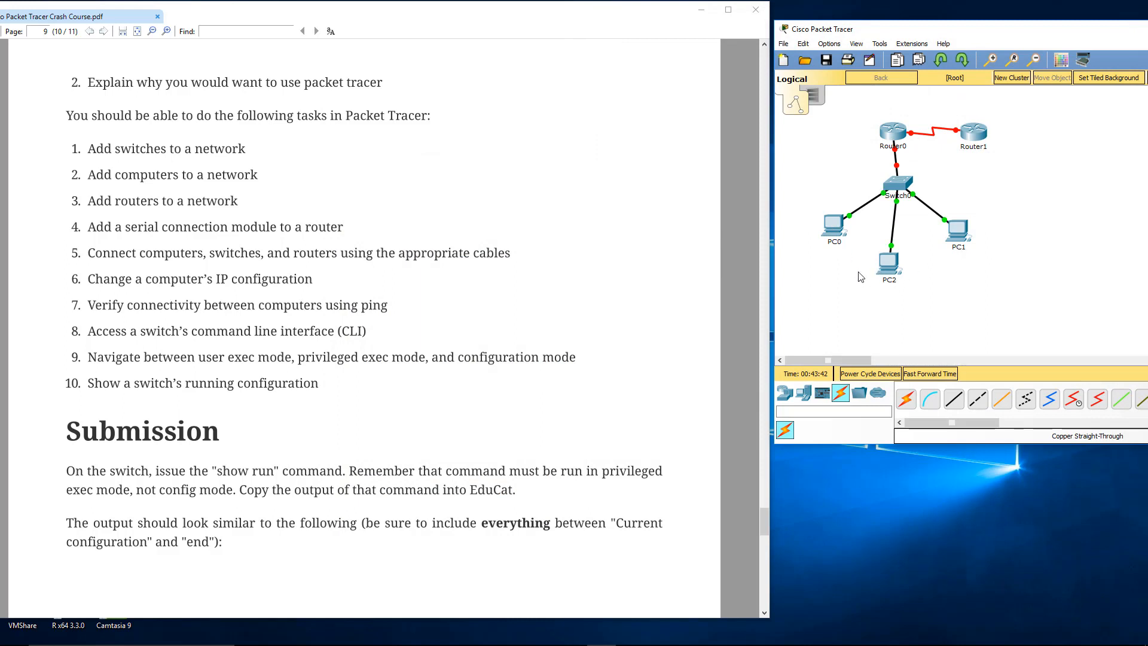
Step: Commit PC0's label as Computer A and rename PC1's label to Computer B
click(834, 243)
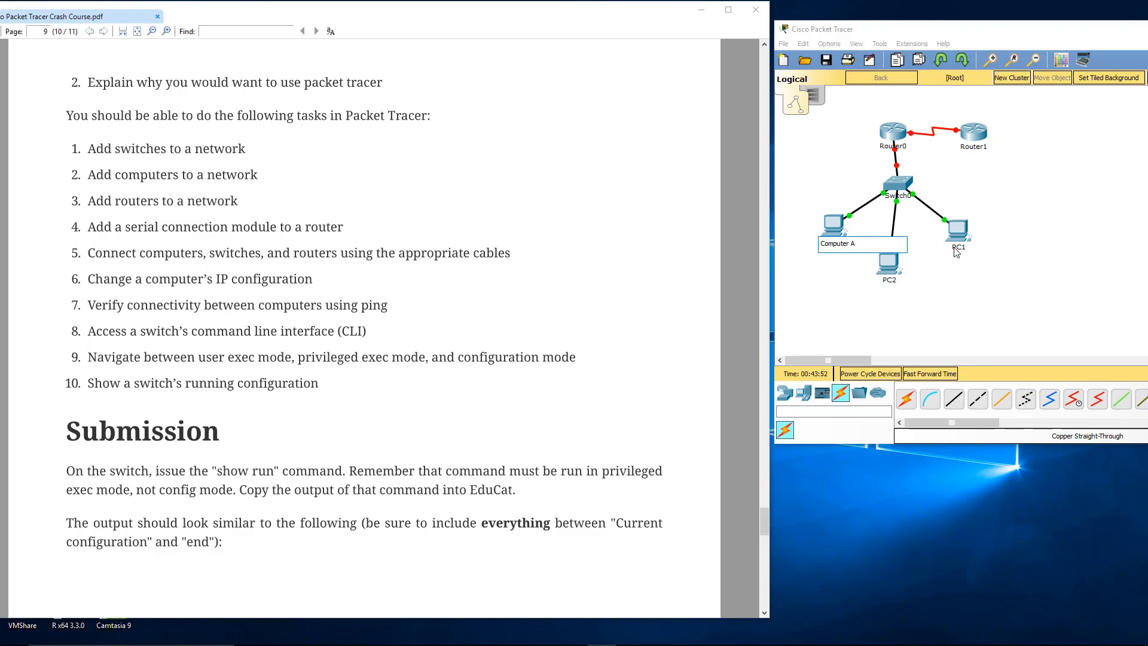
click(1022, 330)
click(961, 249)
text(Co)
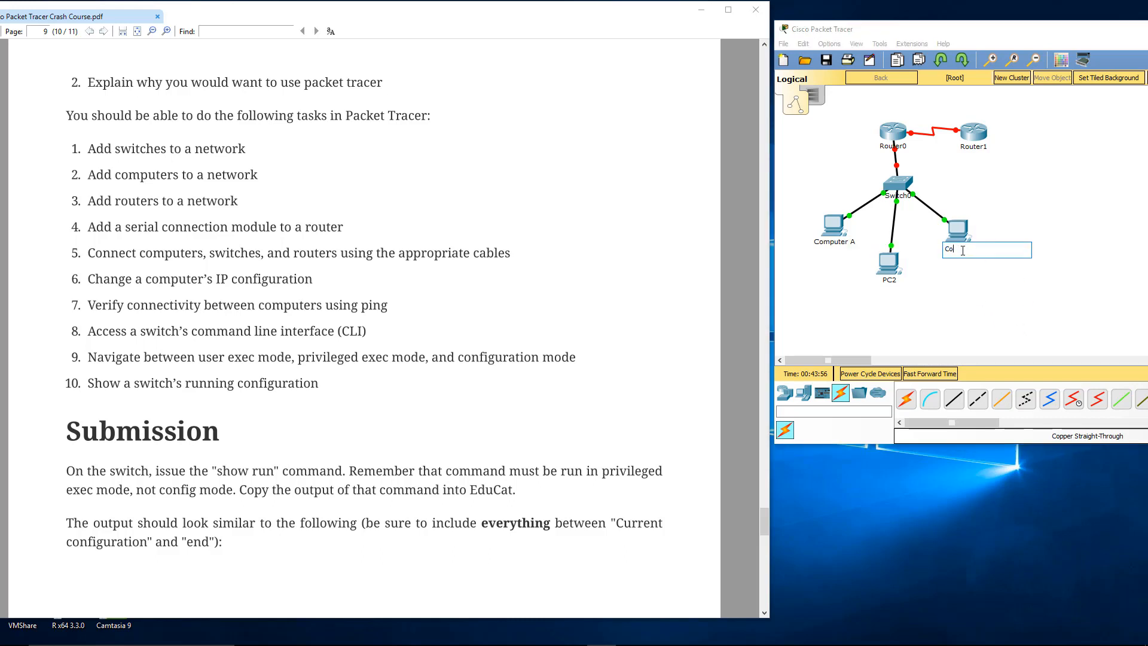
click(998, 349)
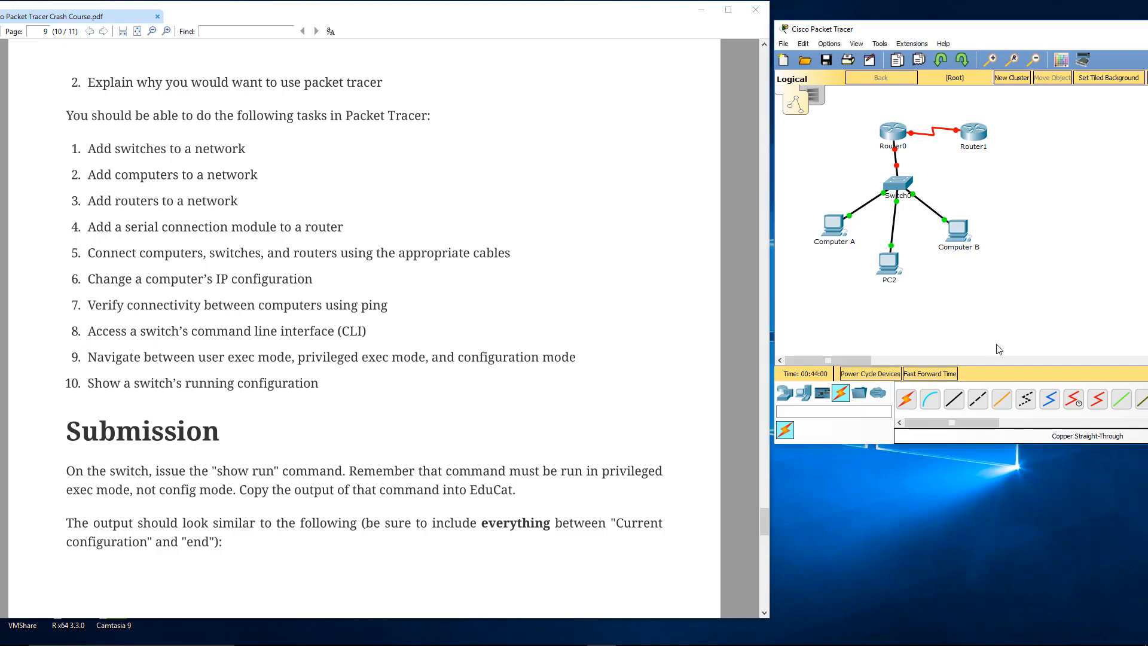
click(891, 281)
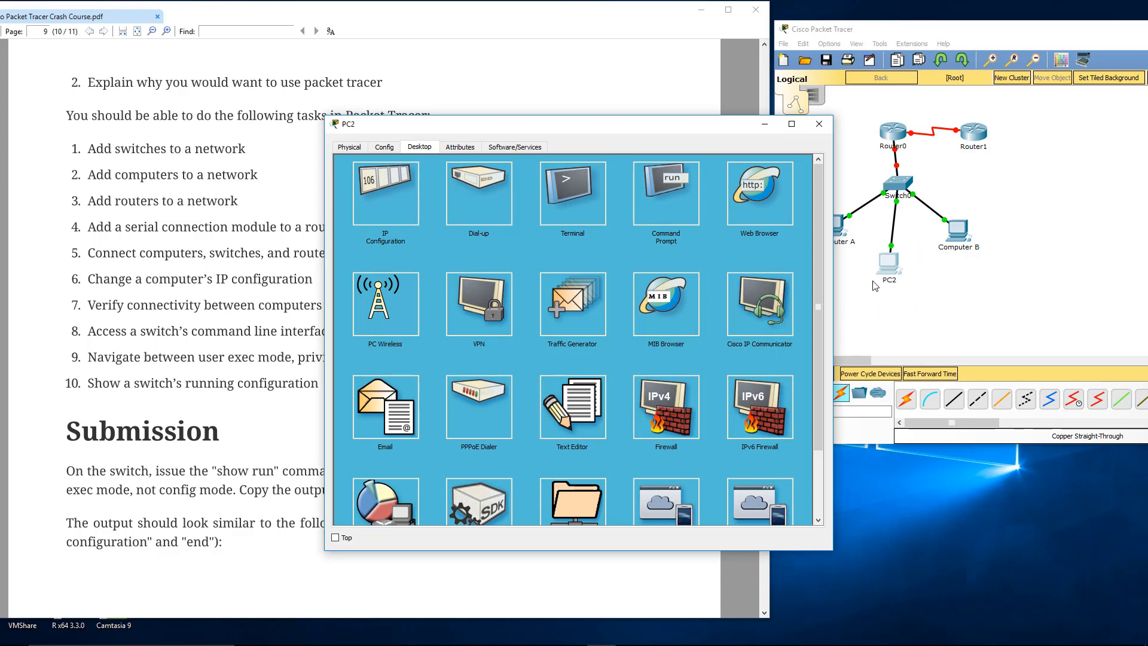
Step: Change PC2's display name to Computer C and swap its position with Computer B
click(351, 149)
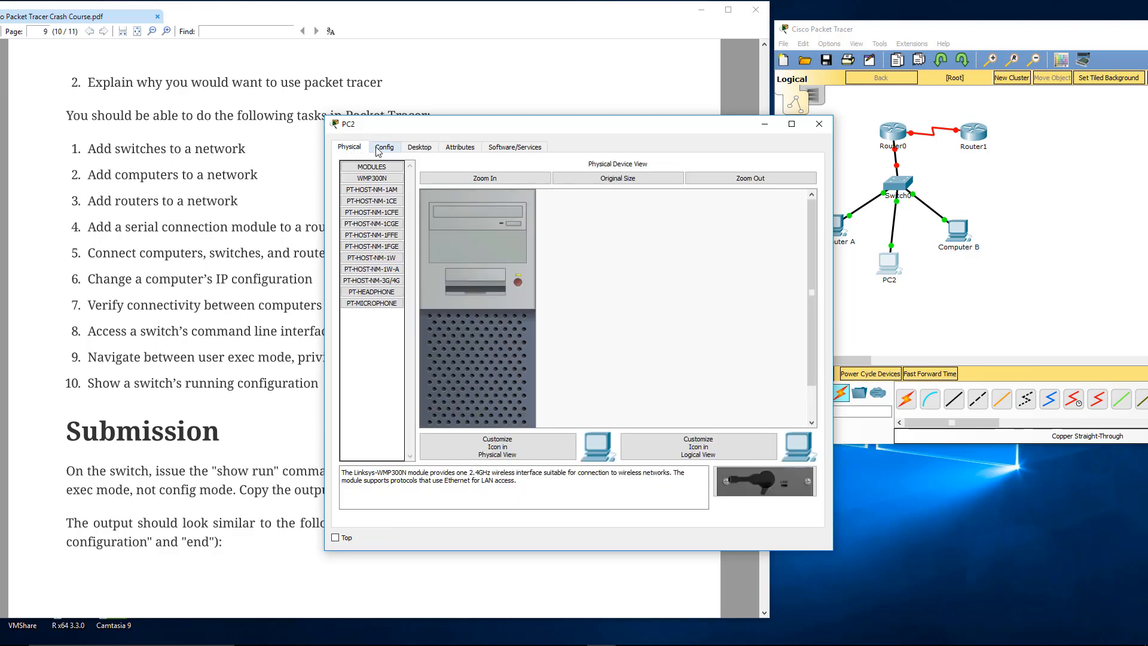
click(378, 149)
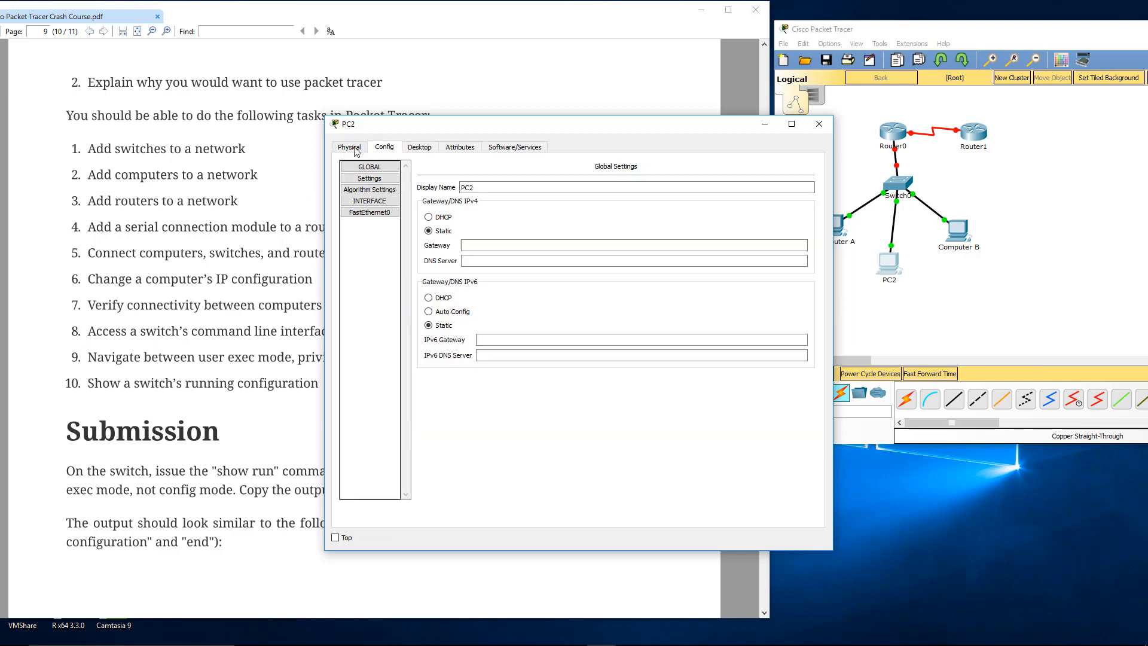
drag(477, 187, 396, 190)
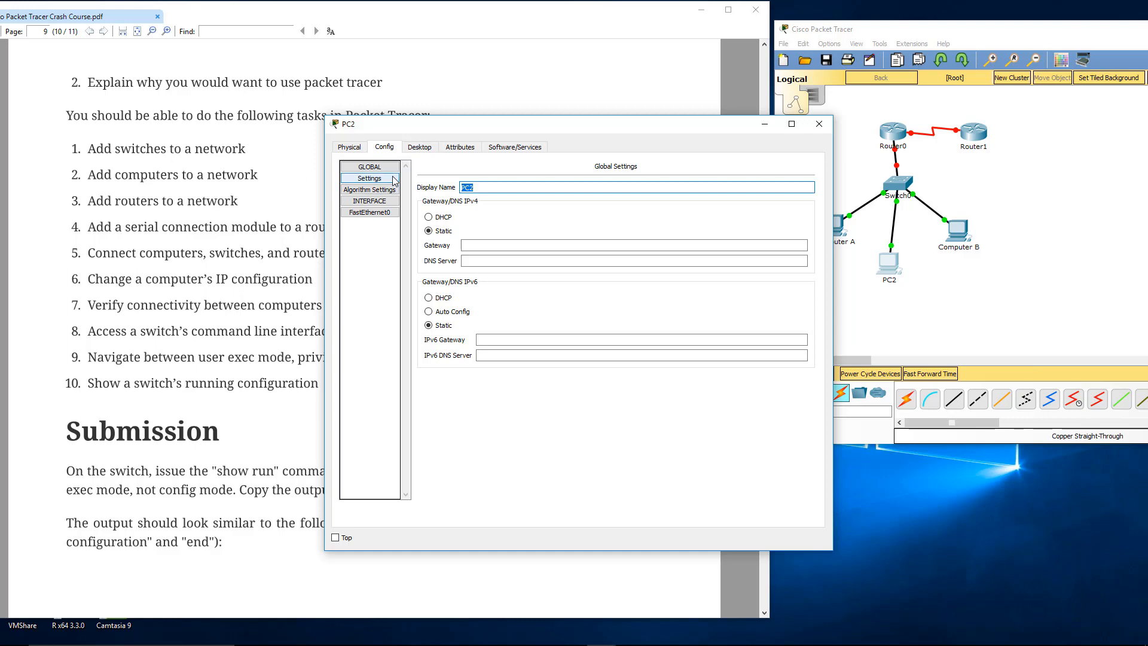
text(Computer C)
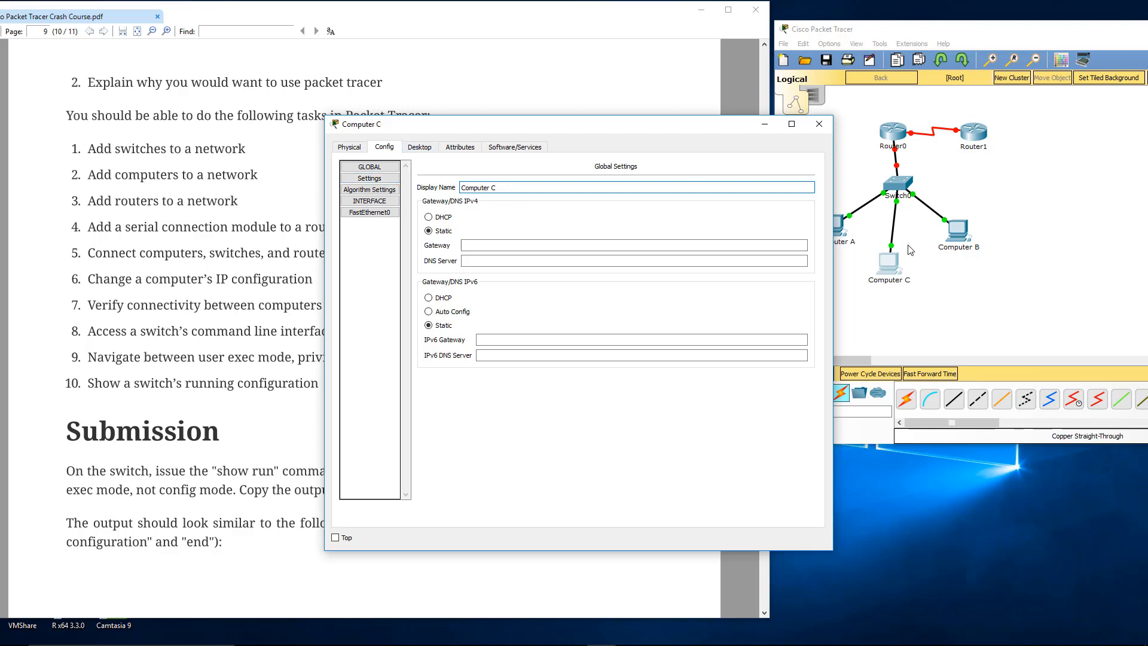
click(420, 148)
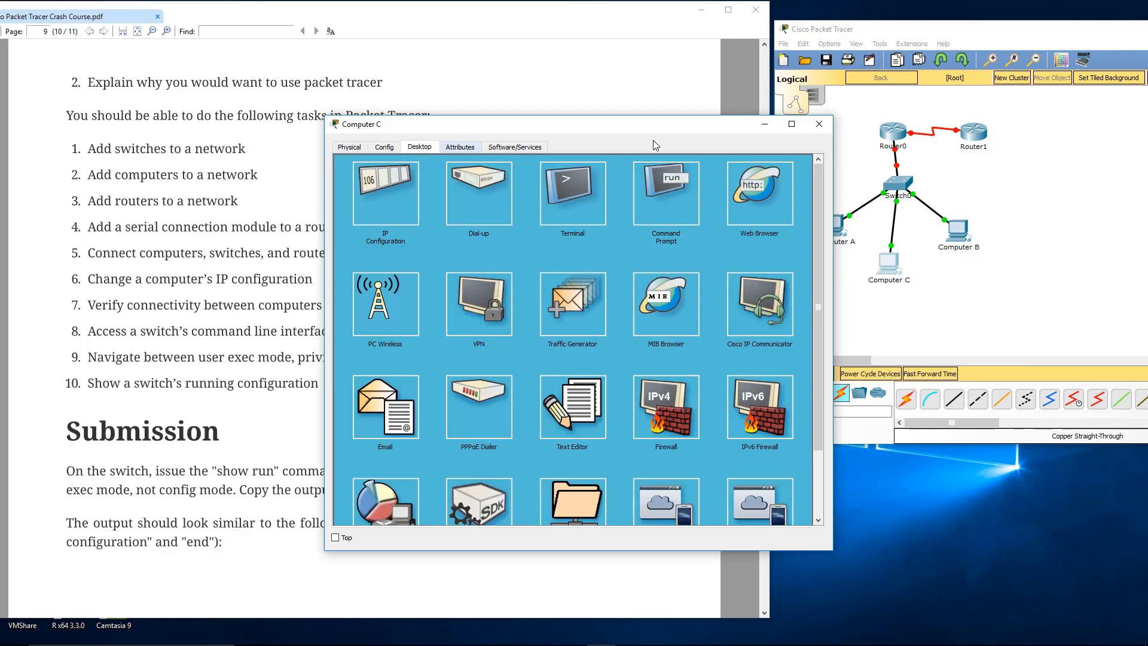
click(819, 124)
drag(886, 264, 945, 224)
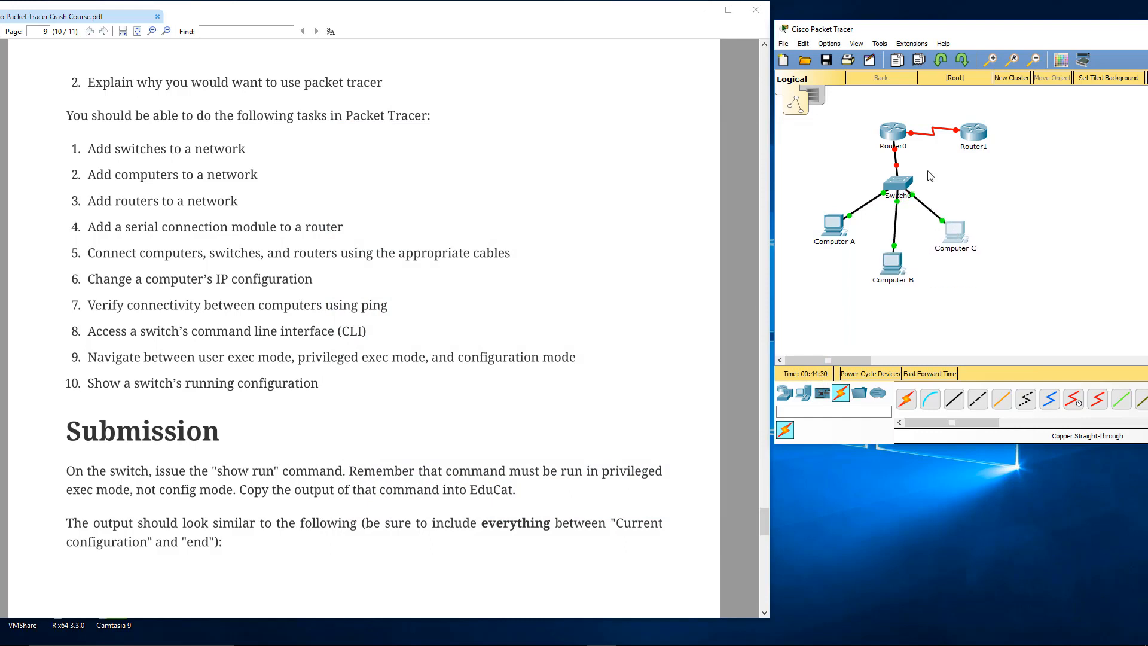
Step: Delete Computer C and its cable to Switch0
drag(912, 30, 631, 35)
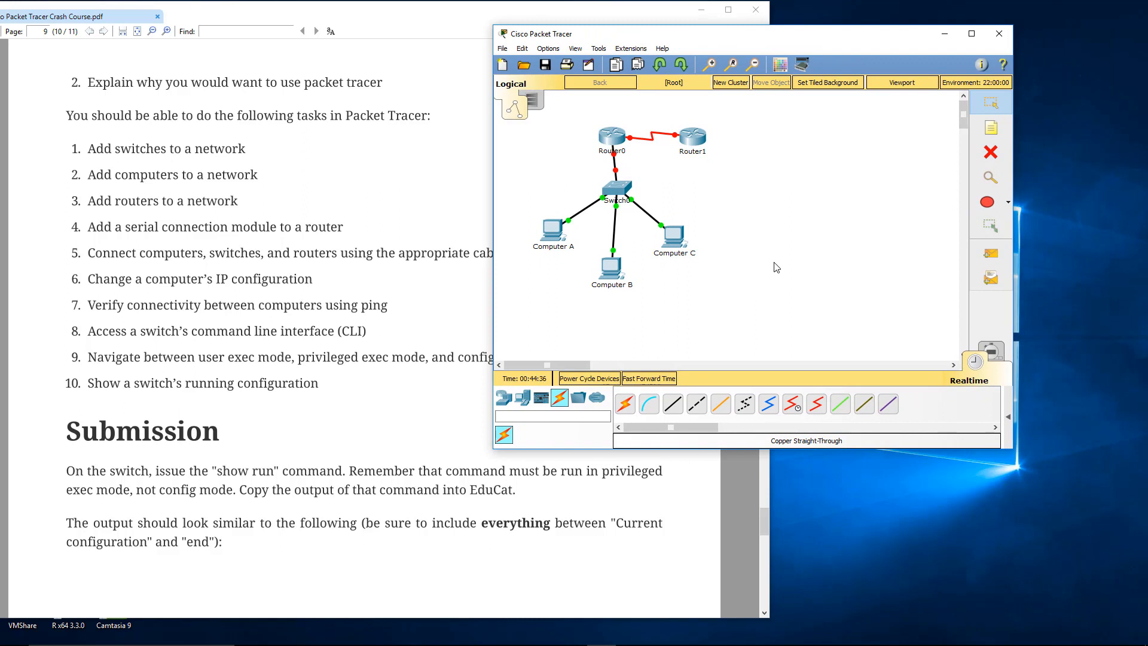
click(991, 157)
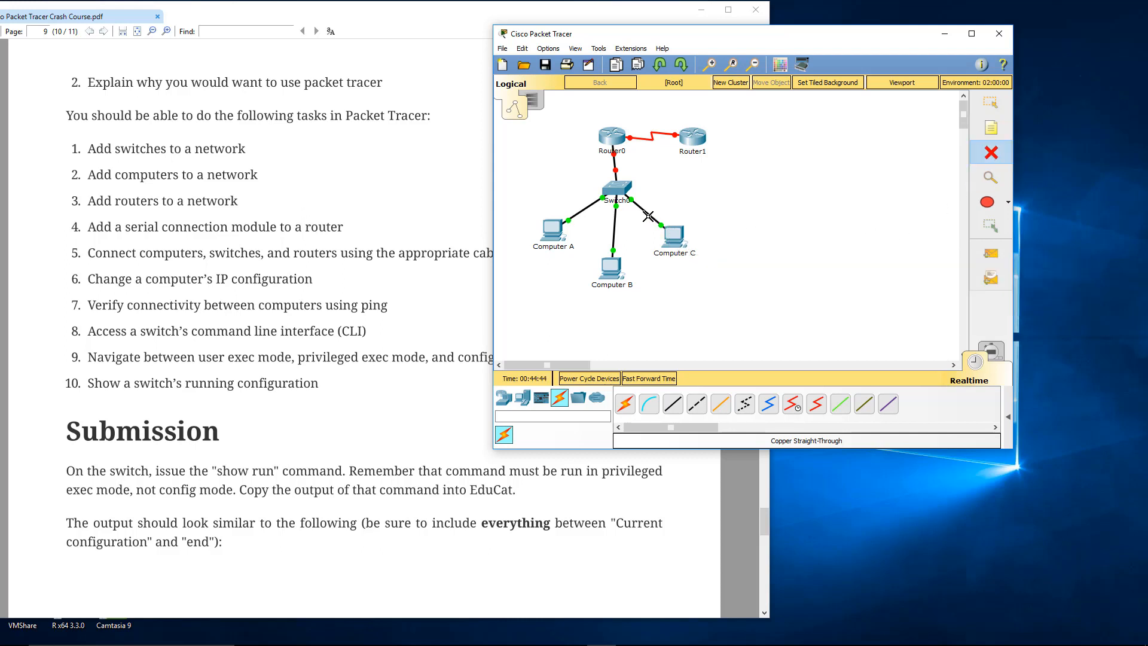
click(648, 214)
mouse_move(675, 241)
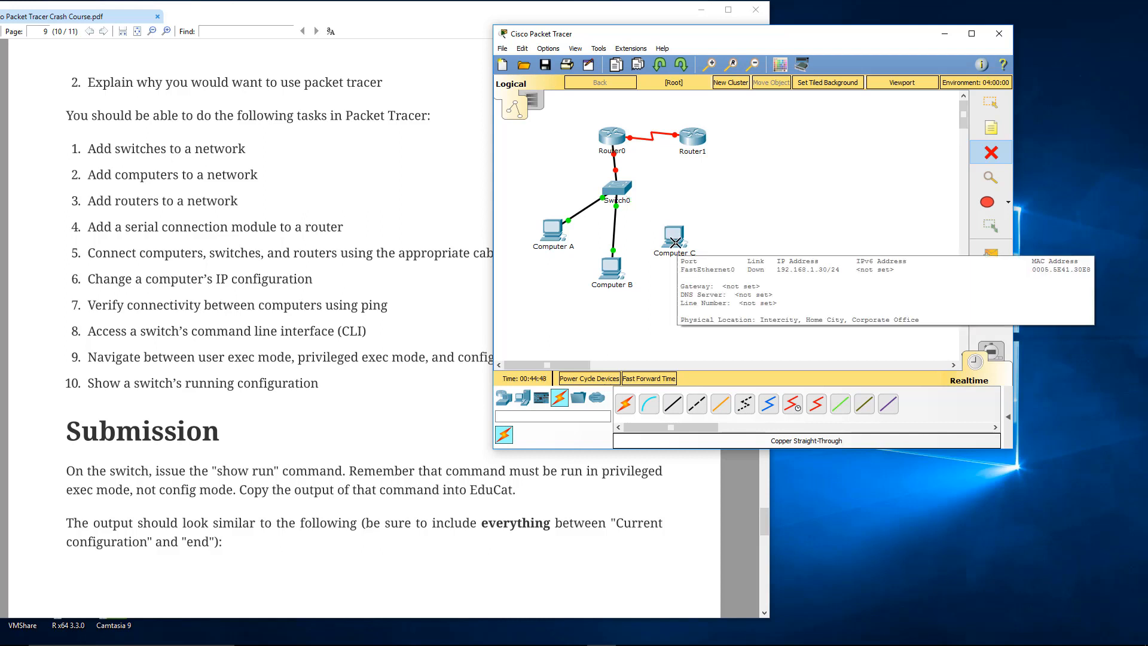
click(676, 242)
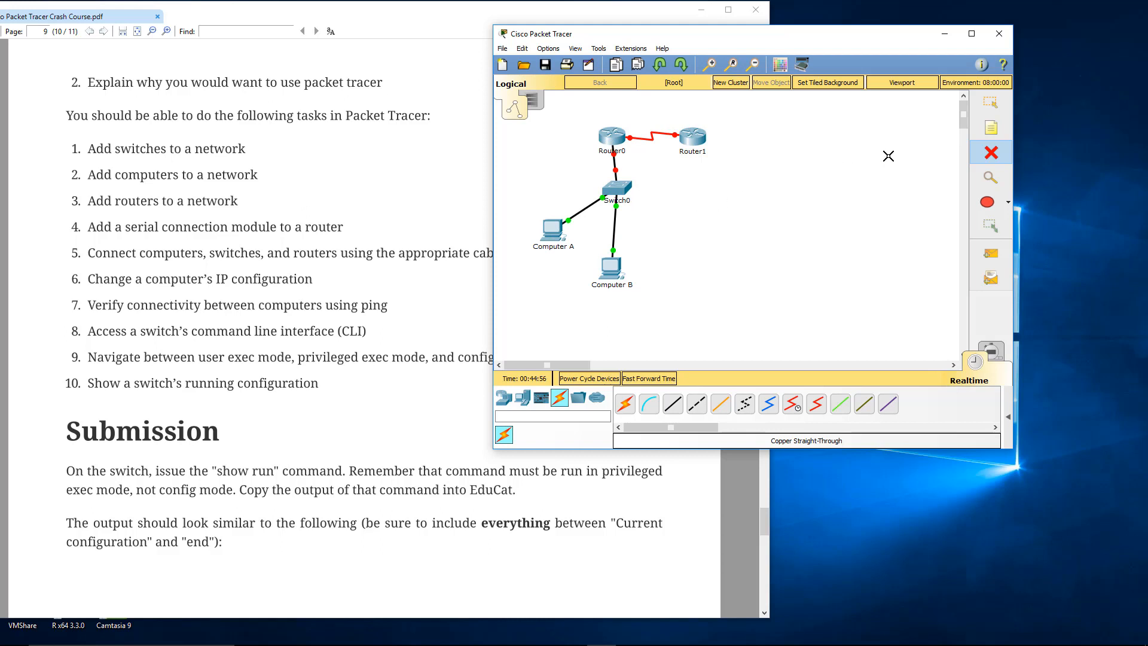
Step: Reposition Computer A to the left and Computer B to the right below the switch
click(992, 107)
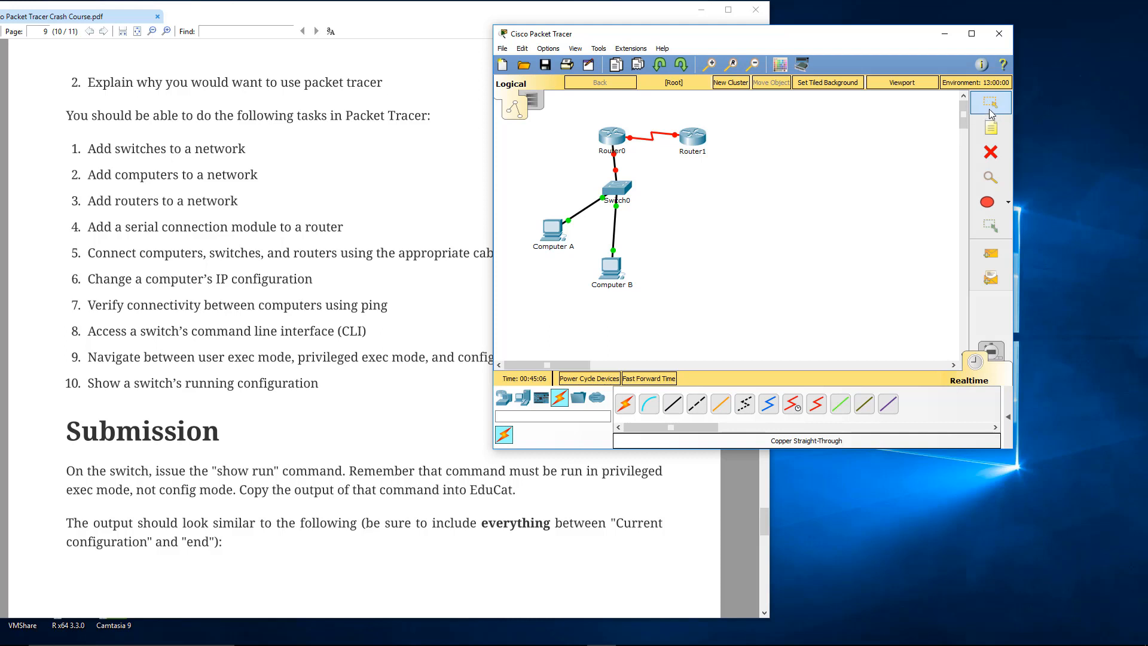
drag(627, 261, 663, 250)
drag(553, 233, 567, 252)
drag(666, 251, 673, 245)
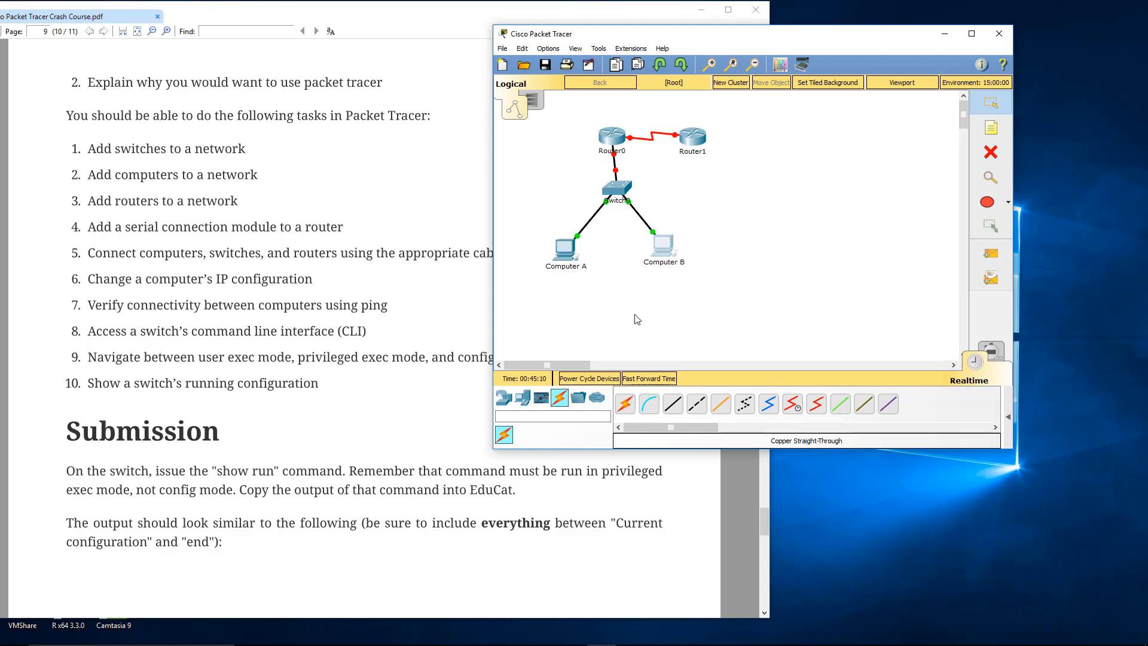